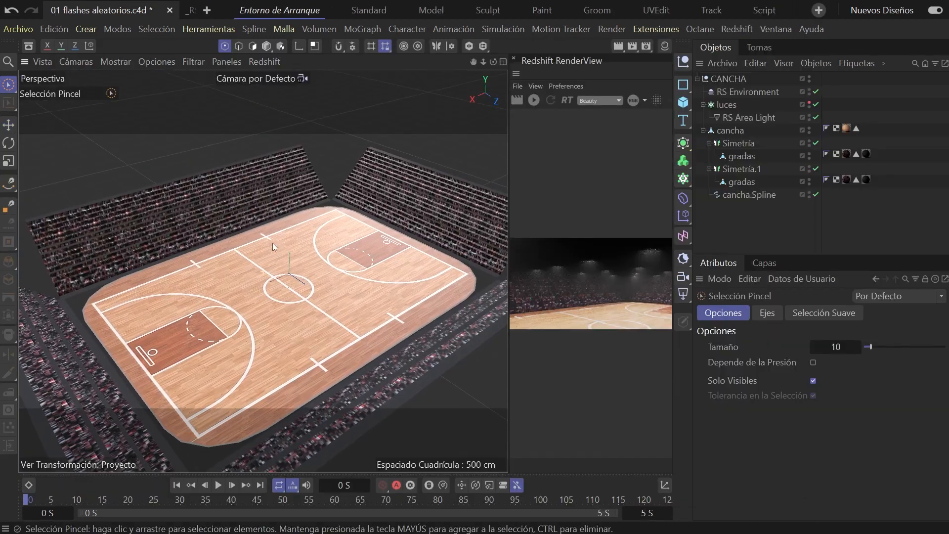
Add a cube at the court's centre and scale it uniformly to about 341 cm per side
left_click_drag(376, 262, 330, 262, "alt")
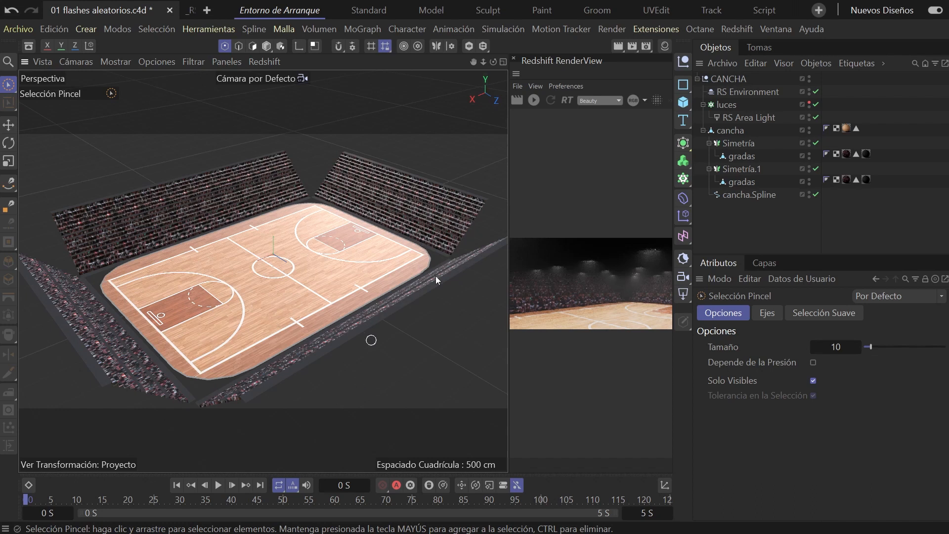
left_click(683, 101)
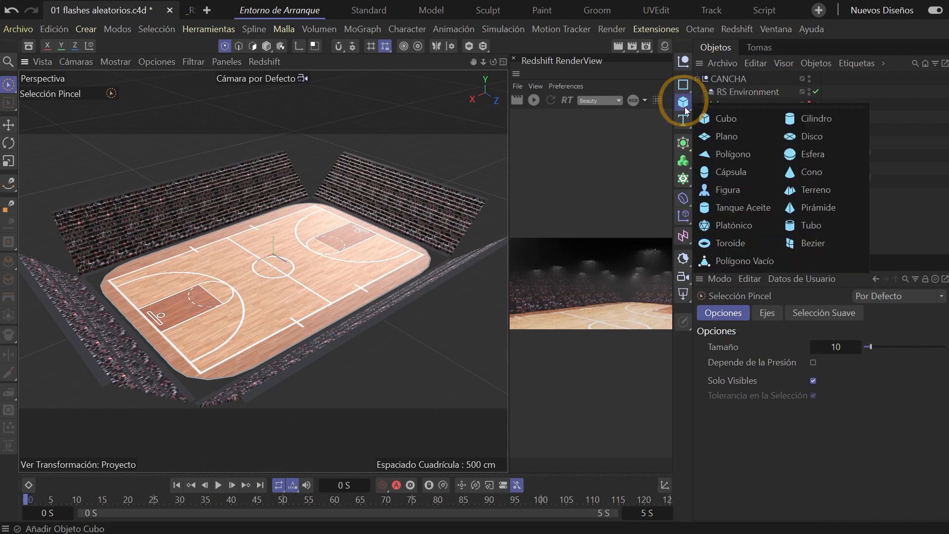
left_click(737, 121)
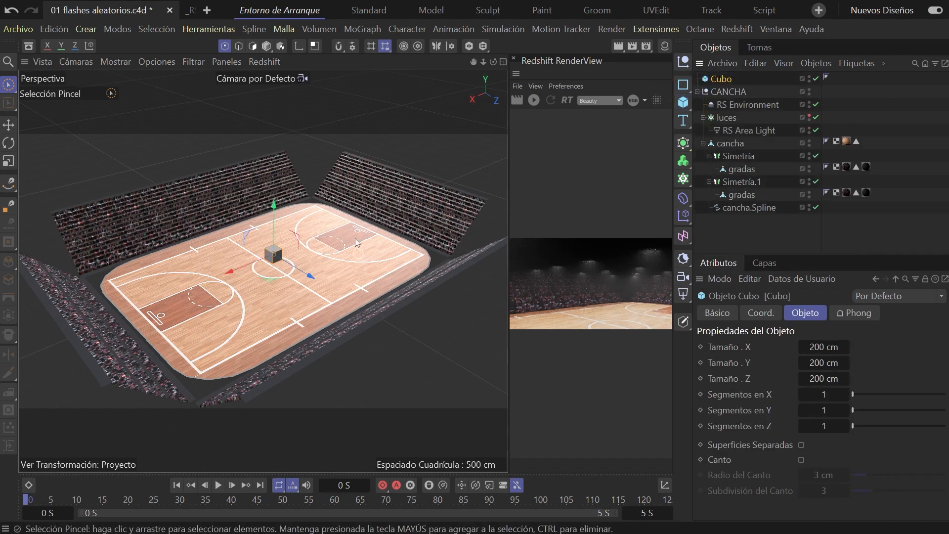
key("t")
mouse_move(326, 238)
left_mouse_down()
mouse_move(340, 230)
mouse_move(328, 245)
left_mouse_up()
Make the cube editable and stretch it along X and Z until it covers the court up to the grandstands
key("F2")
left_click(683, 321)
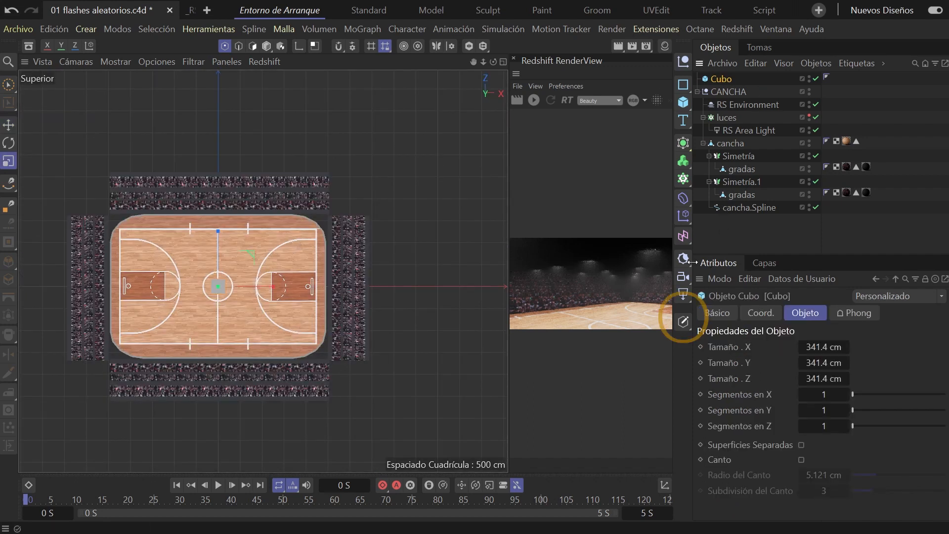
key("c")
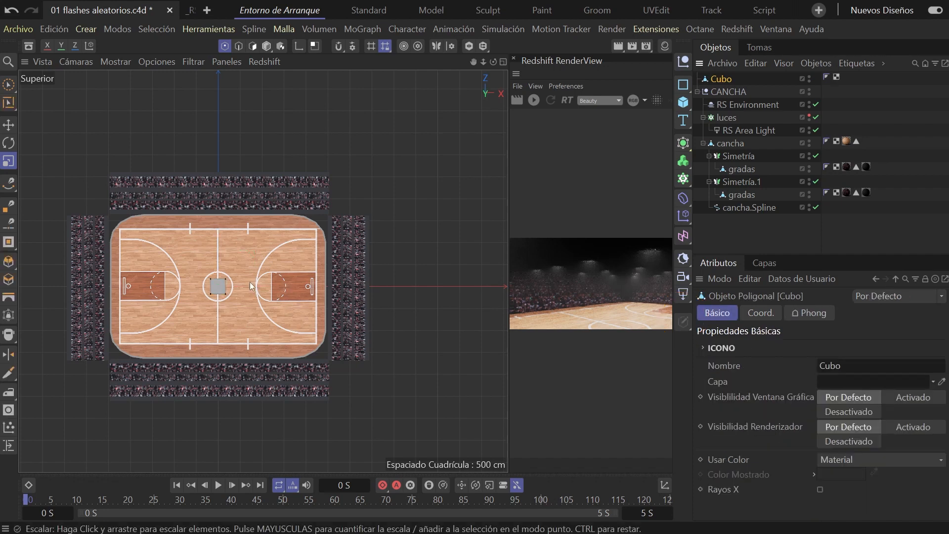
key("0")
key("t")
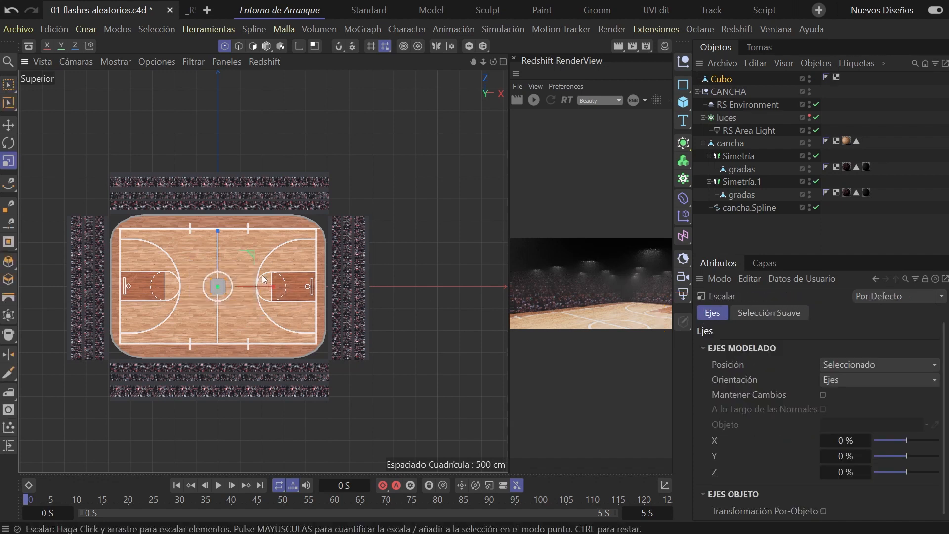
left_click_drag(275, 287, 404, 275)
left_click_drag(495, 256, 474, 257)
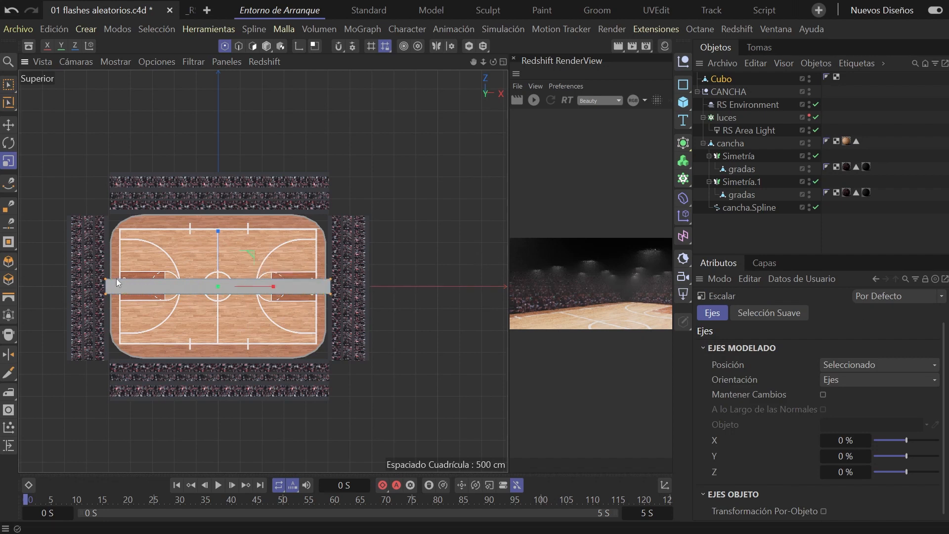
left_click_drag(220, 232, 474, 256)
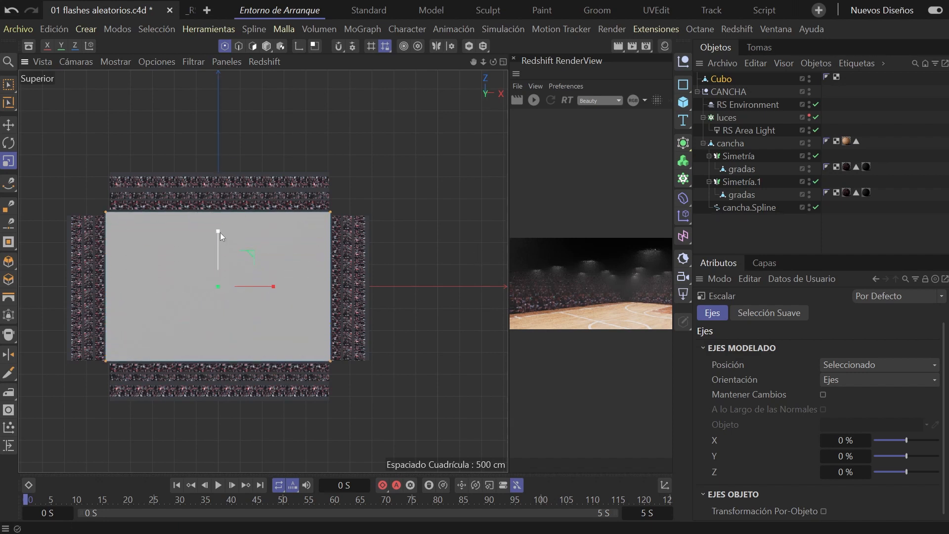
Enlarge the box slightly so its ends line up with the base of the grandstands
key("F3")
scroll(304, 242, "down", 2)
middle_click_drag(248, 253, 301, 242, "alt")
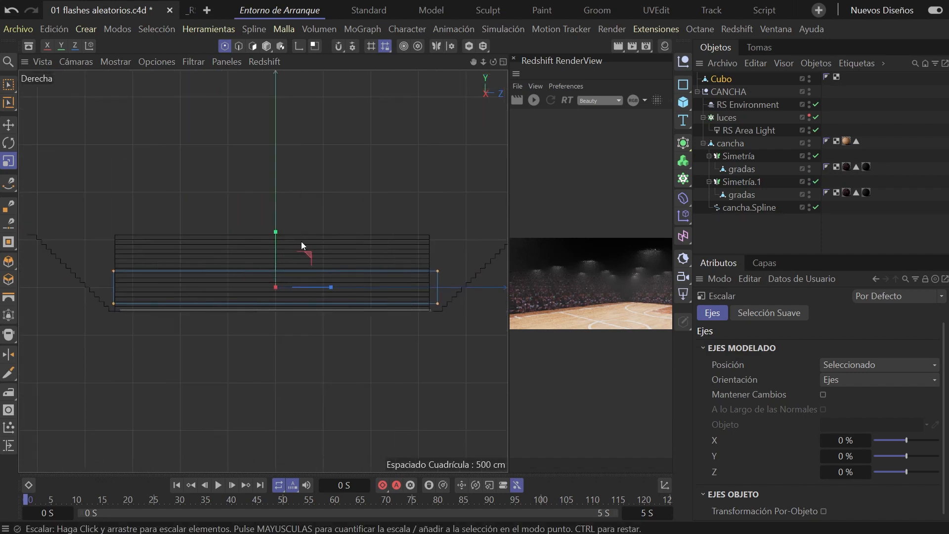
key("e")
key("t")
left_click_drag(370, 251, 379, 249)
key("F2")
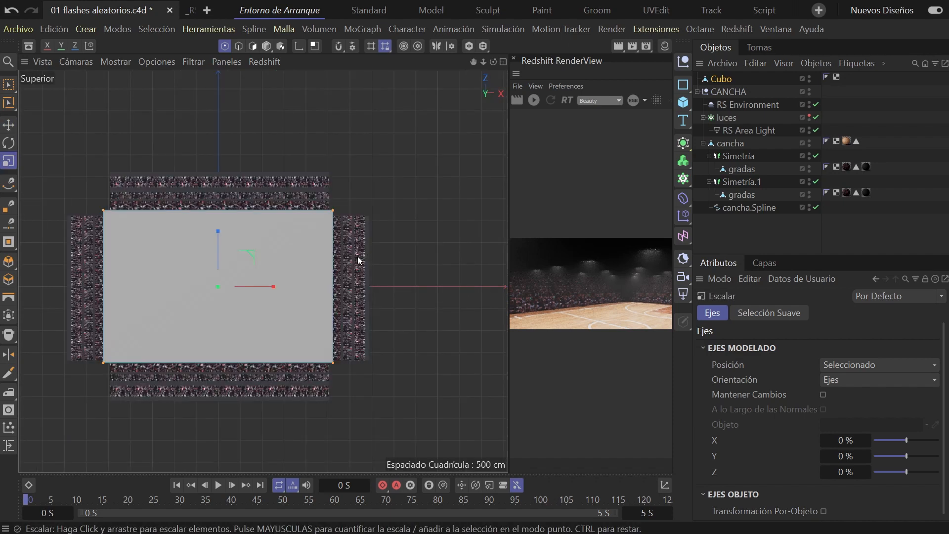
Raise the box's four top points above the grandstands and scale them outward to follow the slope of the side stands
key("F1")
left_click_drag(332, 277, 281, 266, "alt")
key("F3")
key("0")
left_click_drag(85, 247, 434, 296)
scroll(343, 322, "down", 3)
key("e")
left_click_drag(308, 238, 473, 258)
key("t")
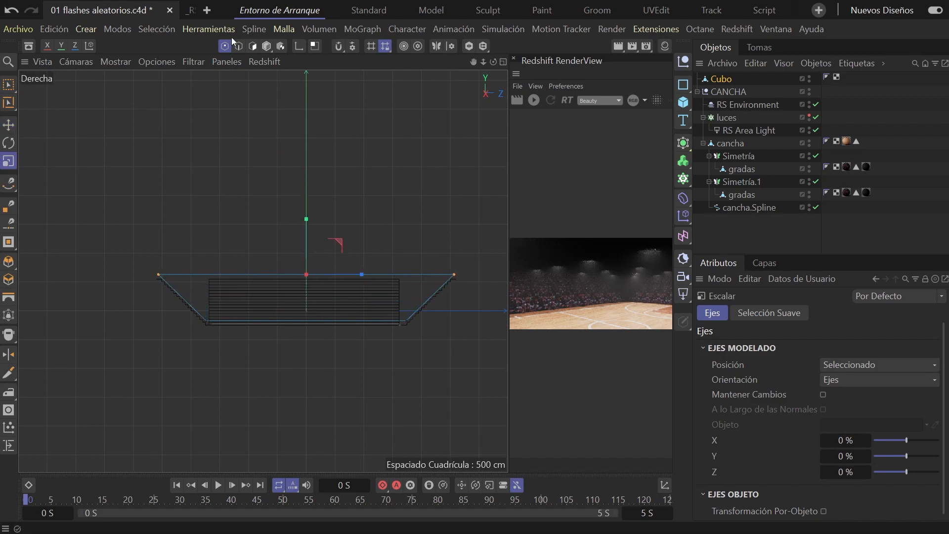
key("F1")
left_click_drag(280, 255, 328, 274, "alt")
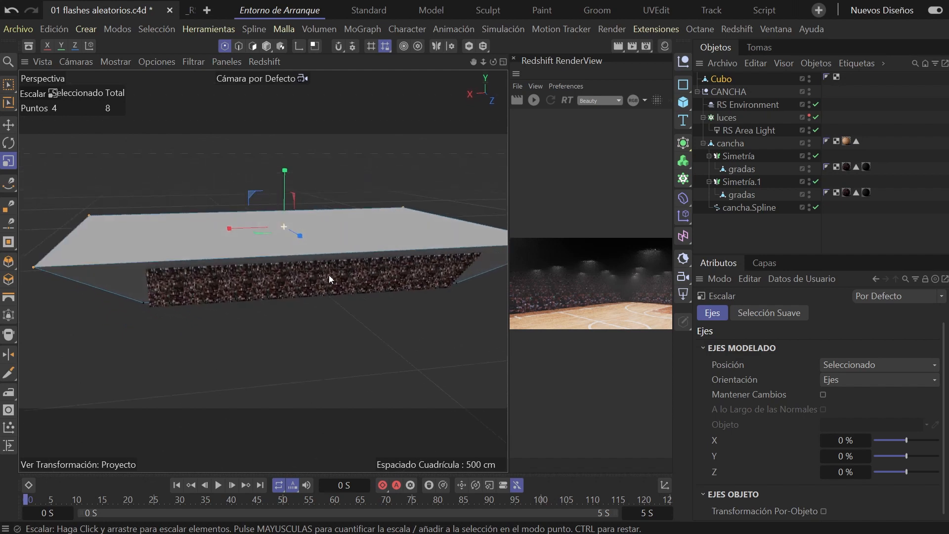
Scale the four top points inward along X so the box's end walls run parallel to the end grandstands' steps
key("F3")
key("F4")
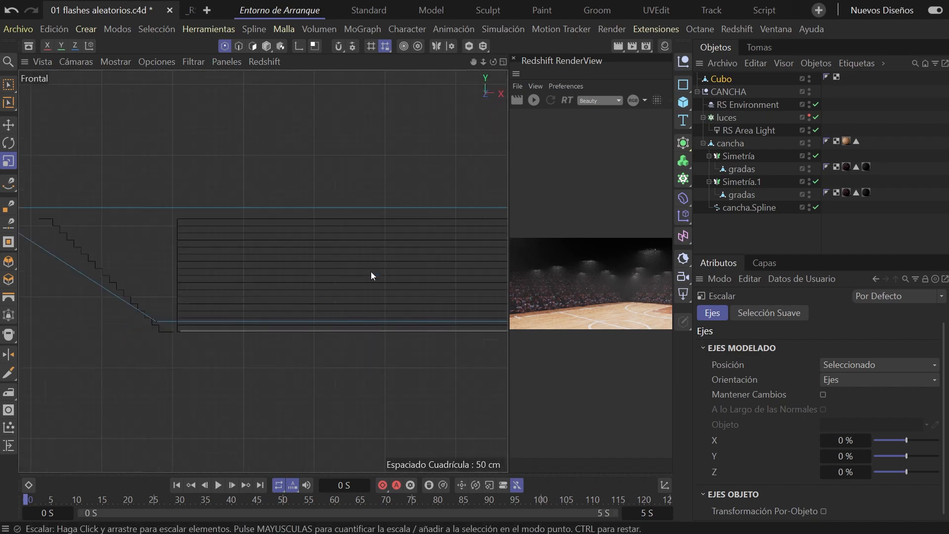
middle_click_drag(418, 252, 334, 251, "alt")
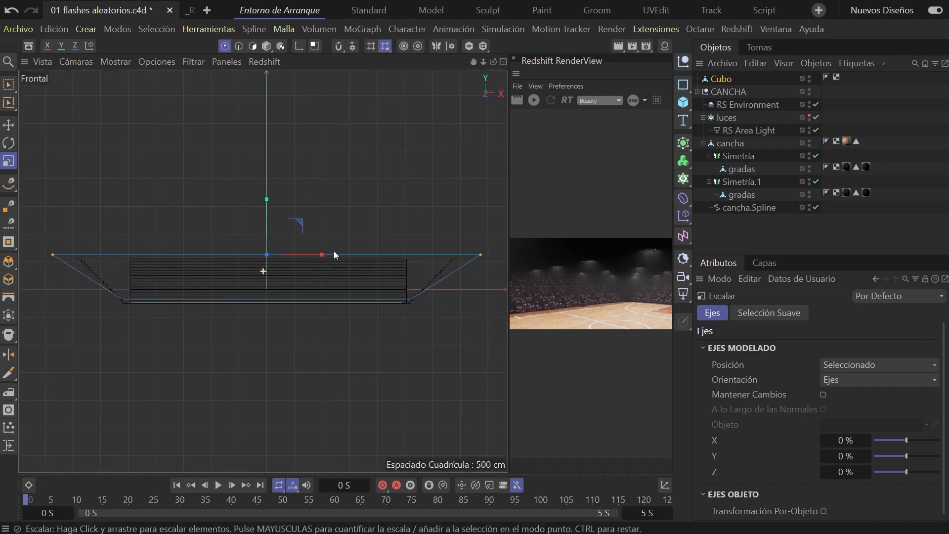
left_click_drag(323, 253, 315, 255)
right_click_drag(389, 270, 454, 268, "alt")
middle_click_drag(407, 280, 264, 270, "alt")
right_click_drag(429, 302, 465, 296, "alt")
middle_click_drag(466, 204, 463, 252, "alt")
right_click_drag(422, 229, 379, 234, "alt")
right_click_drag(200, 209, 186, 212, "alt")
middle_click_drag(186, 212, 265, 215, "alt")
right_click_drag(265, 215, 235, 212, "alt")
left_click_drag(132, 205, 130, 205)
scroll(395, 253, "up", 5)
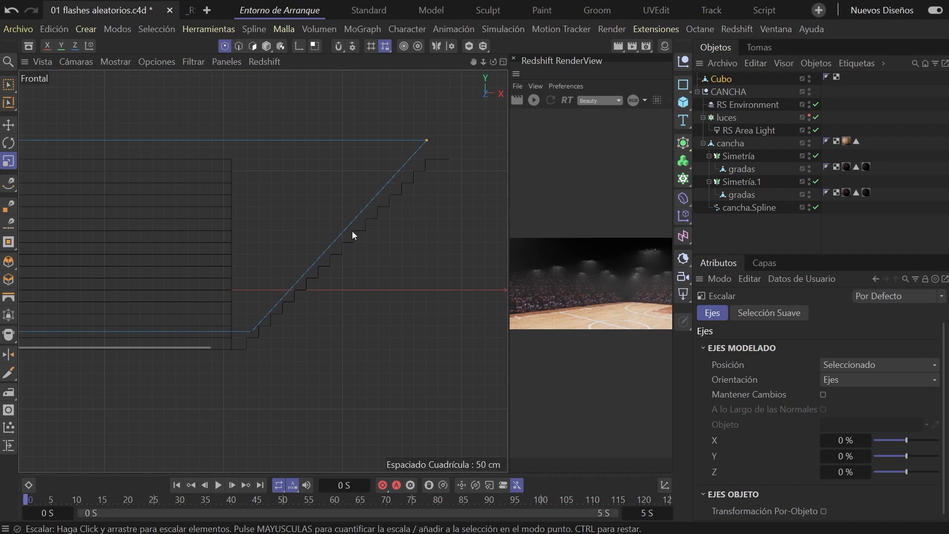
Move the two bottom points at the negative X end slightly inward to match the stand, and compare the fit in side view
scroll(306, 268, "down", 5)
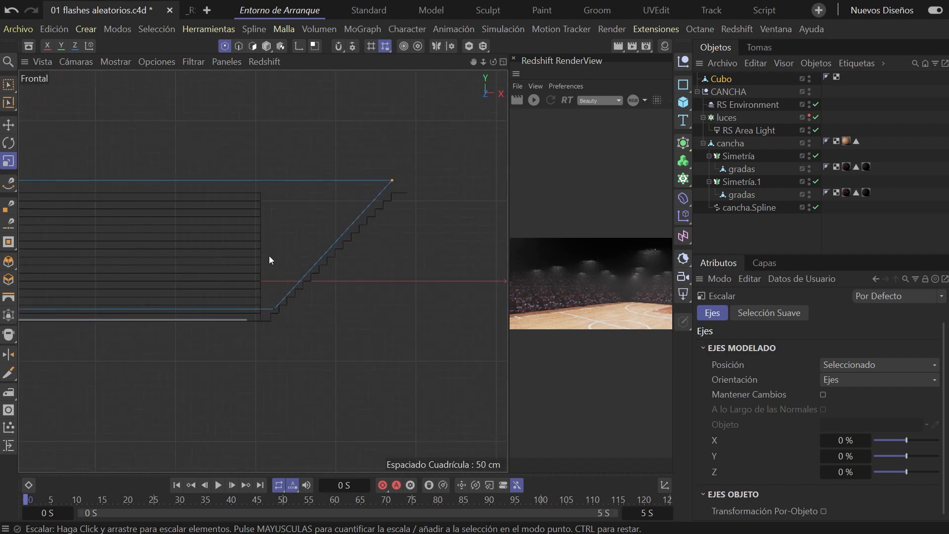
scroll(388, 268, "down", 1)
middle_click_drag(389, 268, 469, 284, "alt")
scroll(398, 279, "down", 1)
middle_click_drag(396, 280, 385, 279, "alt")
scroll(150, 316, "up", 5)
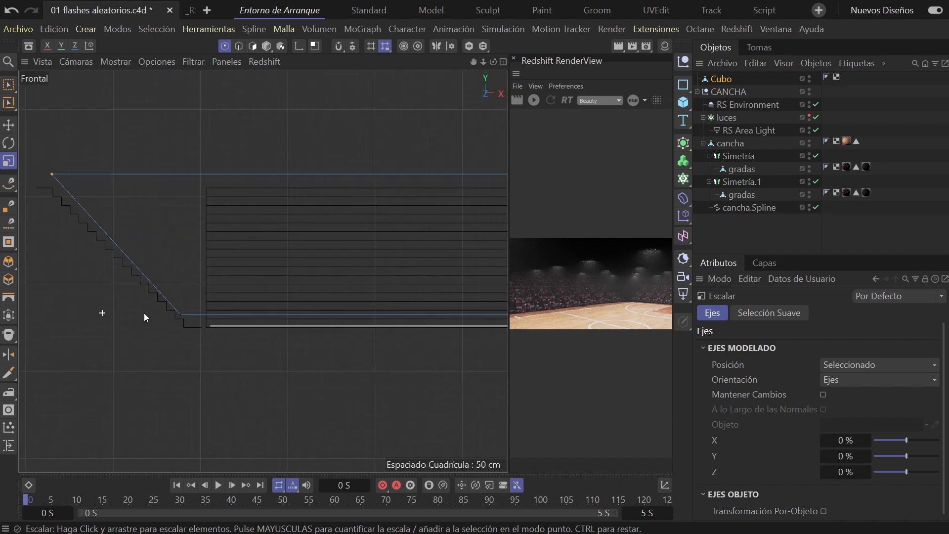
key("0")
key("e")
left_click_drag(178, 296, 257, 317)
key("F3")
key("F4")
key("F3")
right_click_drag(420, 316, 451, 315, "alt")
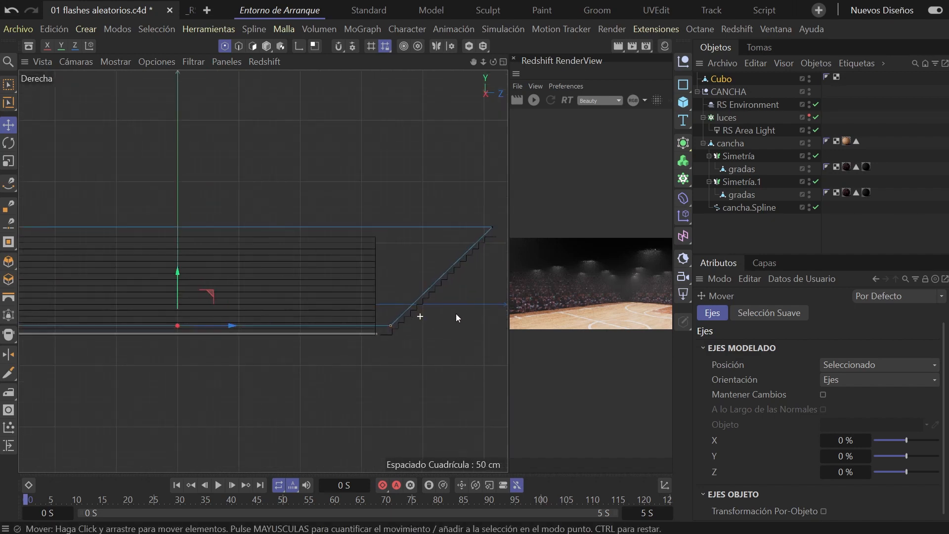
middle_click_drag(338, 279, 500, 287, "alt")
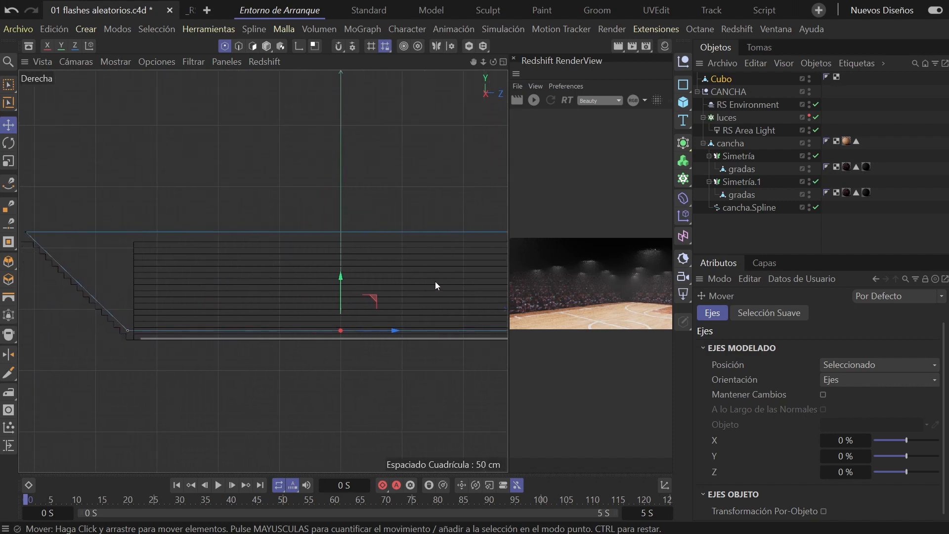
Rename the cube object as ZONA FLASHES
key("F1")
mouse_move(375, 296)
left_mouse_down("alt")
mouse_move(349, 252)
mouse_move(333, 292)
mouse_move(378, 307)
left_mouse_up("alt")
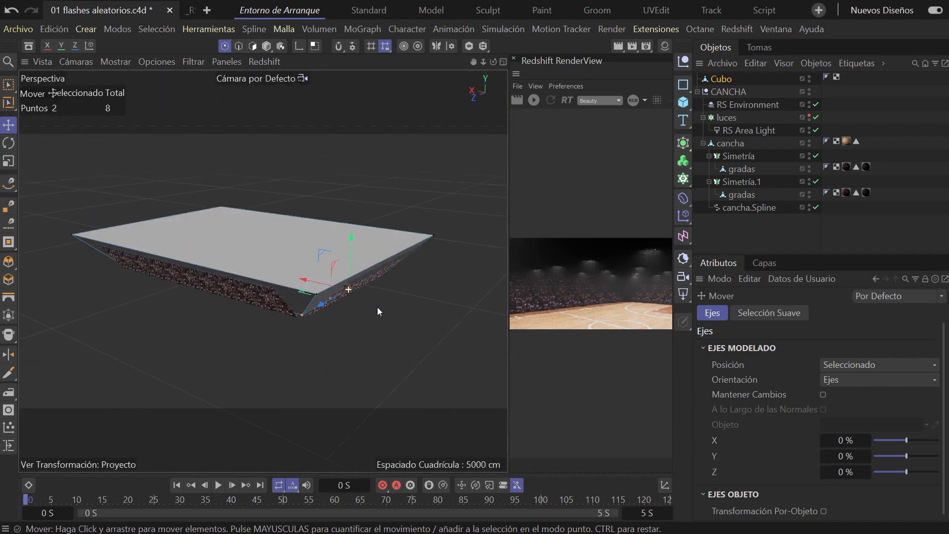
left_click(720, 79)
double_click(723, 79)
type("ZONA FLASHES")
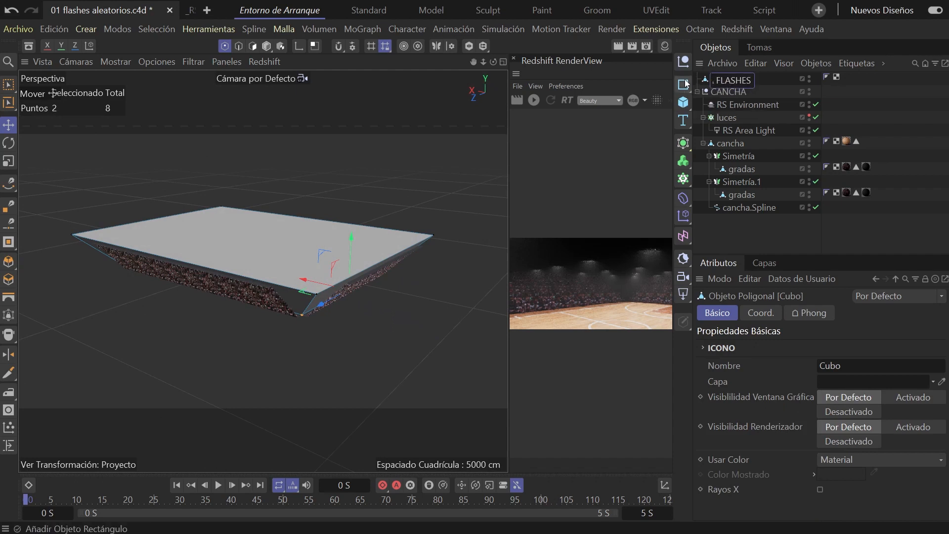
key("Return")
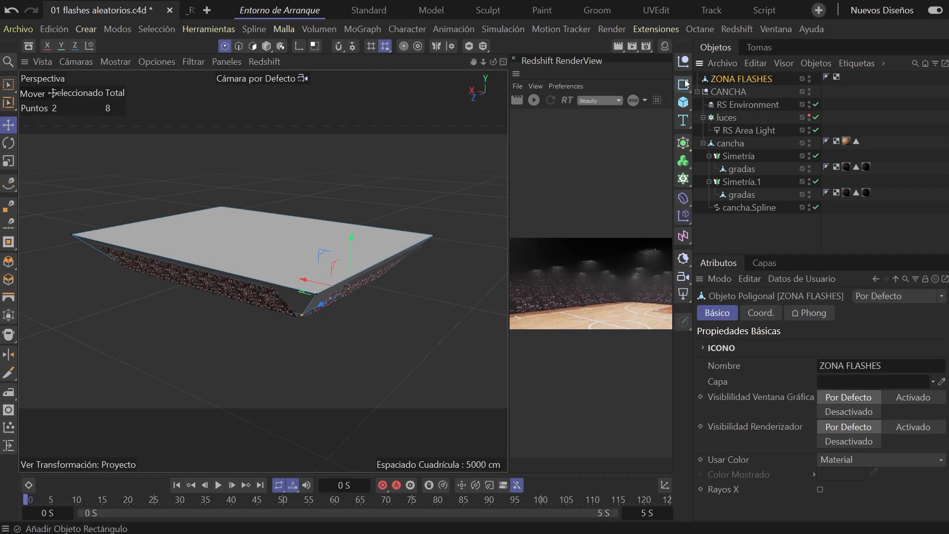
Collapse the CANCHA hierarchy and enable X-ray display for the ZONA FLASHES object
left_click(698, 92)
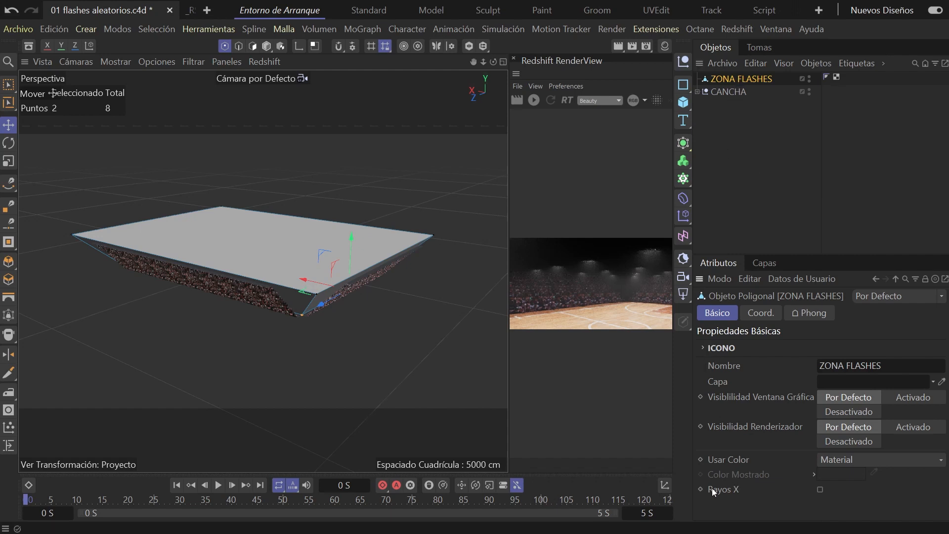
left_click(820, 488)
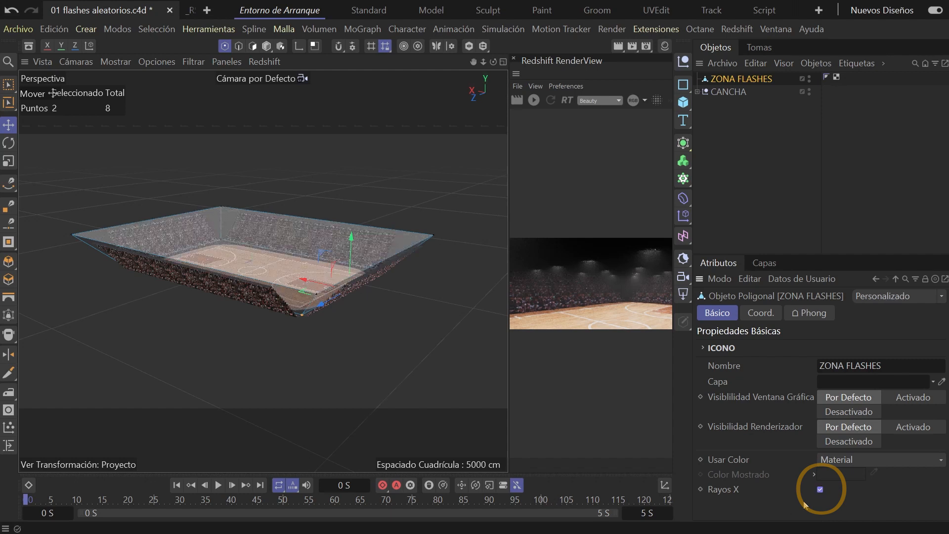
left_click_drag(346, 246, 361, 304, "alt")
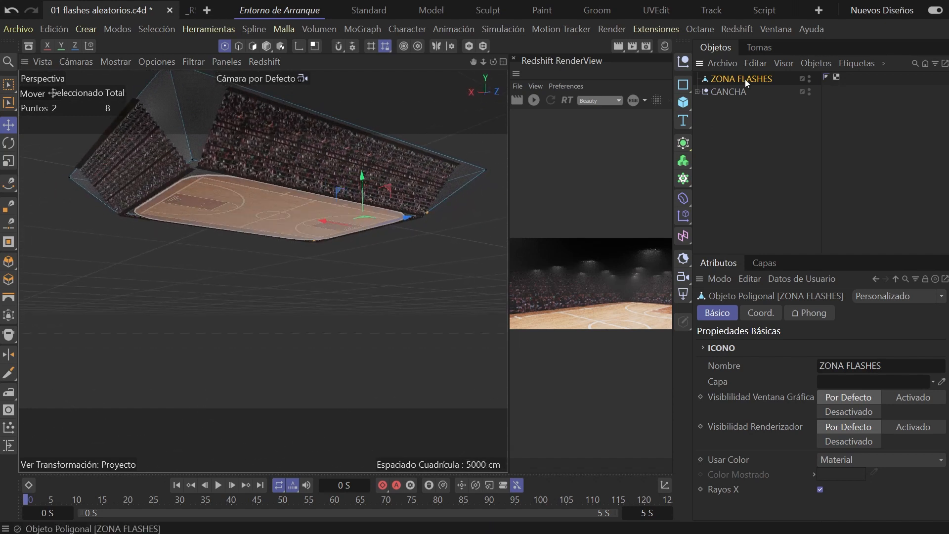
Select the four slanted corner edges of ZONA FLASHES, adding each to the selection
left_click(238, 47)
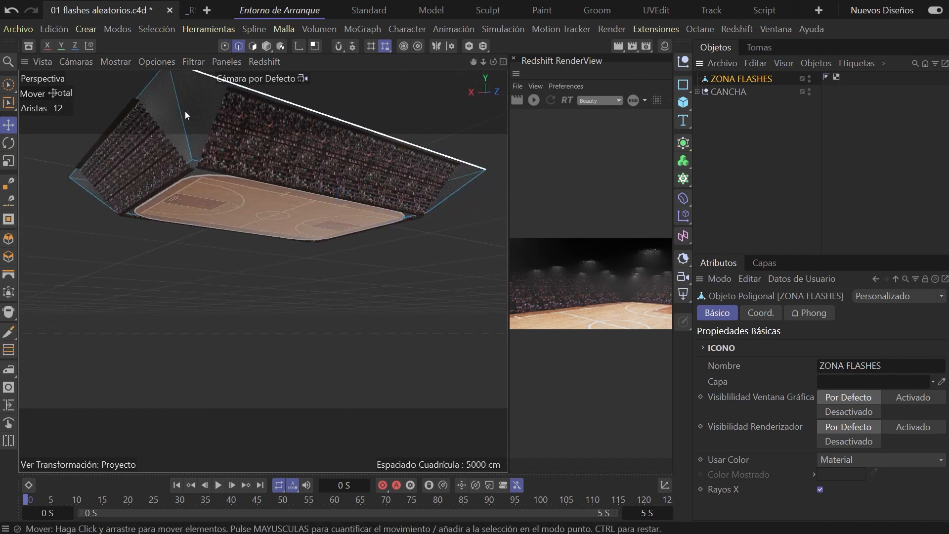
key("9")
left_click(182, 112)
left_click_drag(336, 152, 222, 214, "alt")
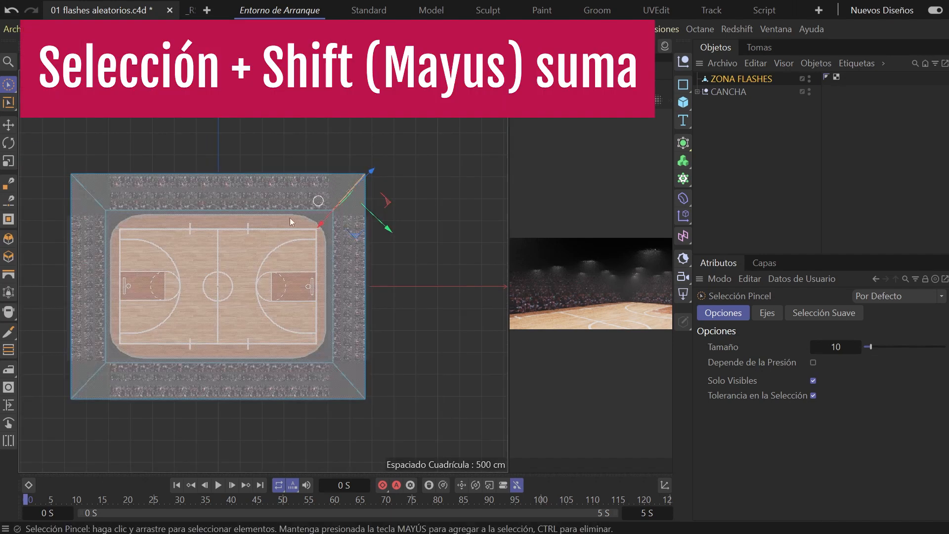
key("0")
middle_click_drag(251, 176, 321, 143, "alt")
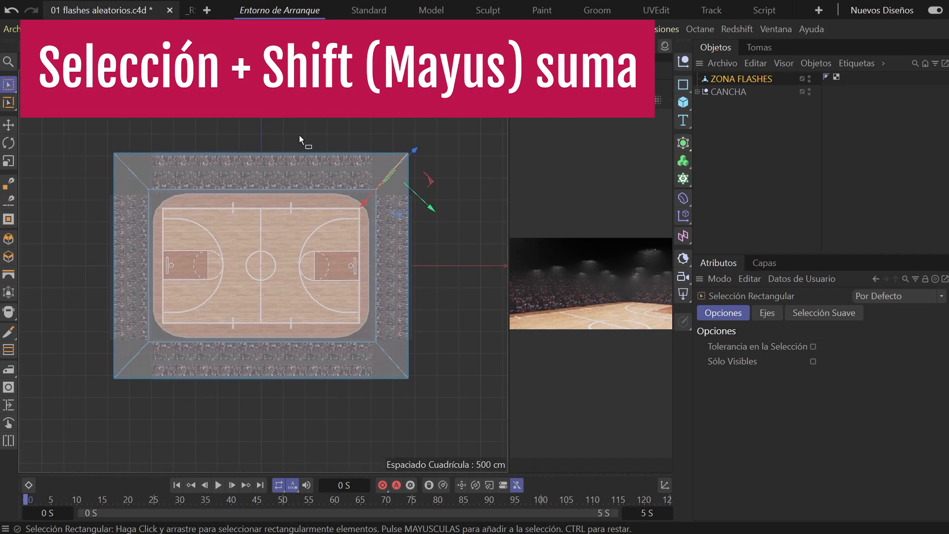
left_click_drag(103, 130, 177, 211, "shift")
left_click_drag(99, 310, 167, 401, "shift")
left_click_drag(363, 320, 439, 419, "shift")
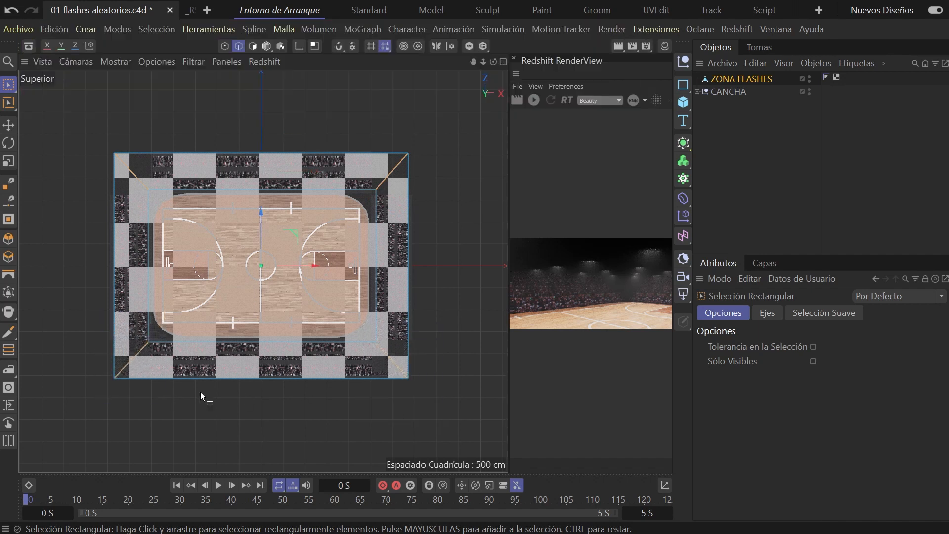
Bevel the four corner edges with 0 subdivisions and an offset of about 108 cm, and return to point mode
right_click(397, 106)
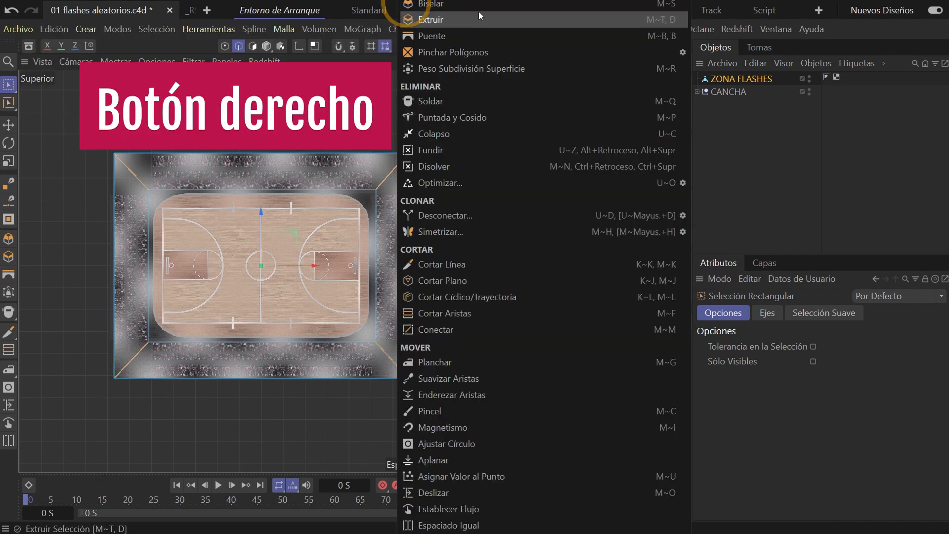
left_click(435, 4)
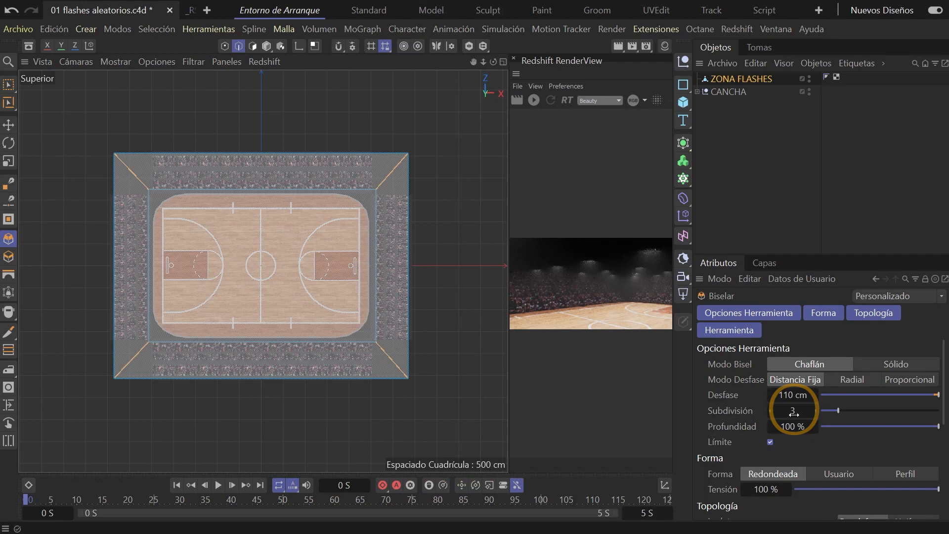
left_click_drag(248, 249, 541, 267)
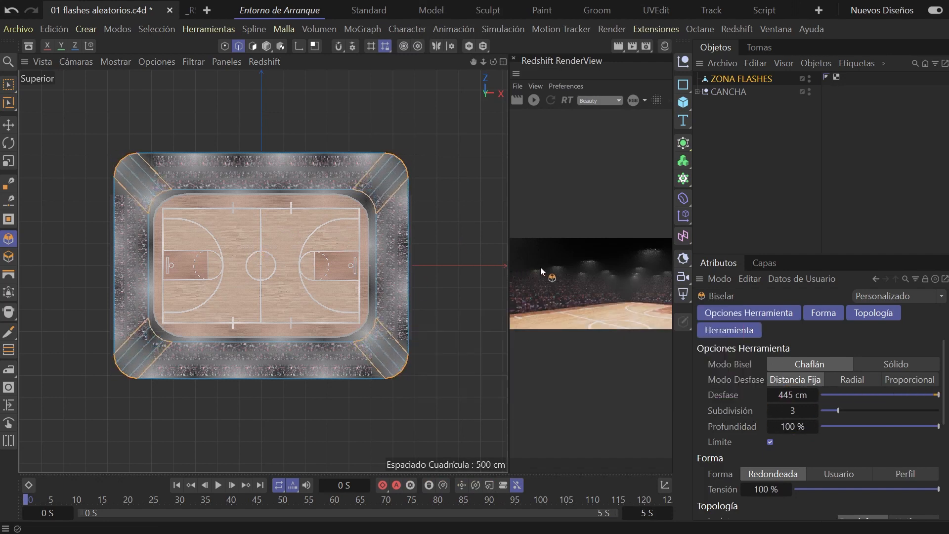
left_click_drag(802, 411, 794, 411)
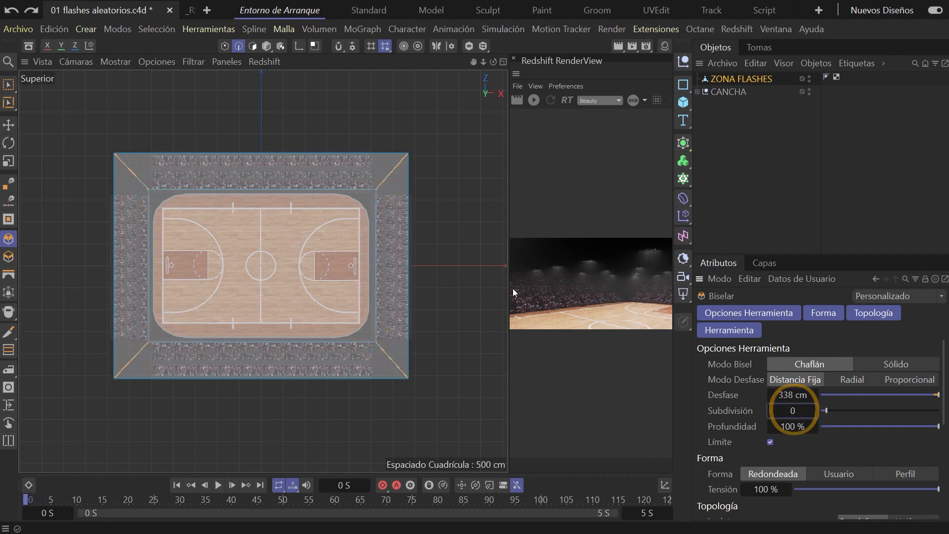
left_click_drag(440, 249, 497, 270)
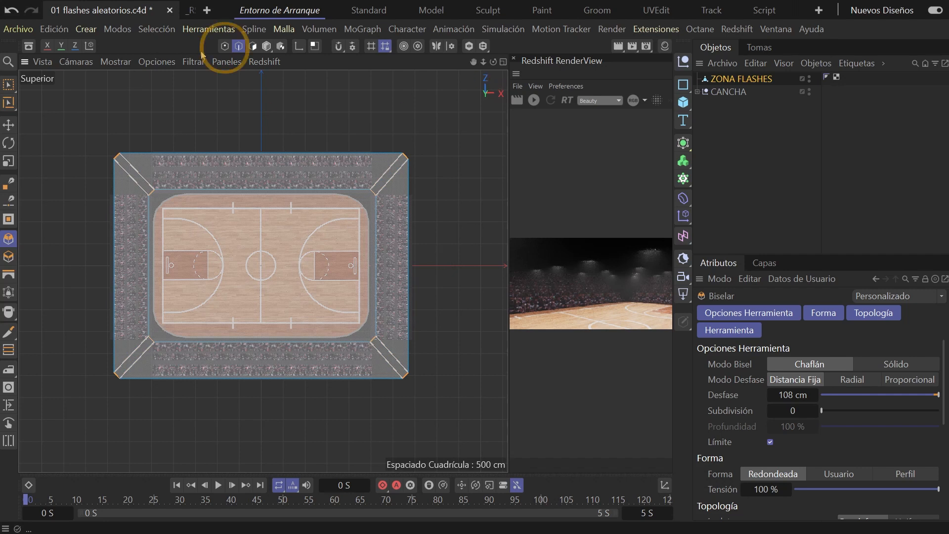
left_click(225, 46)
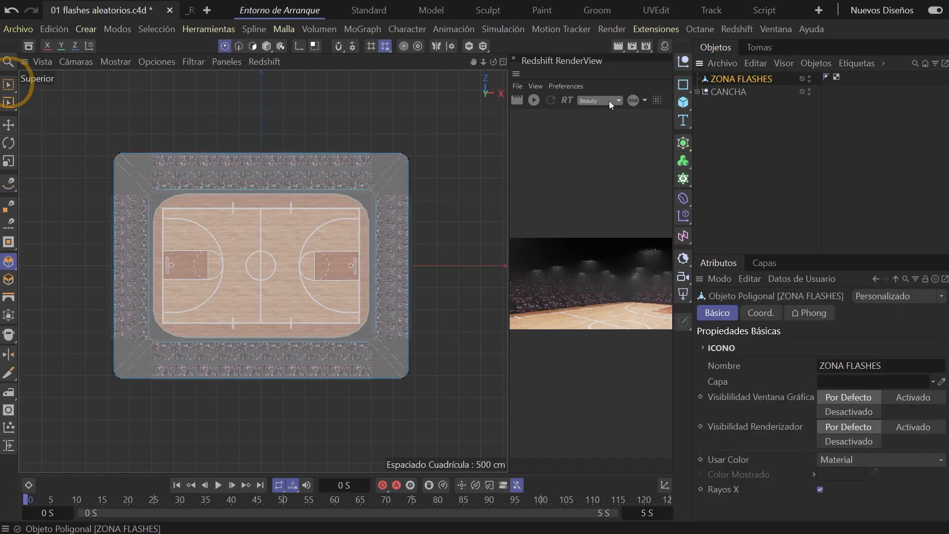
Select the outer corner points on both short sides and scale them inward along Z to match the end grandstands
left_click(8, 84)
left_click_drag(107, 154, 117, 380)
left_click_drag(404, 159, 428, 375, "shift")
key("t")
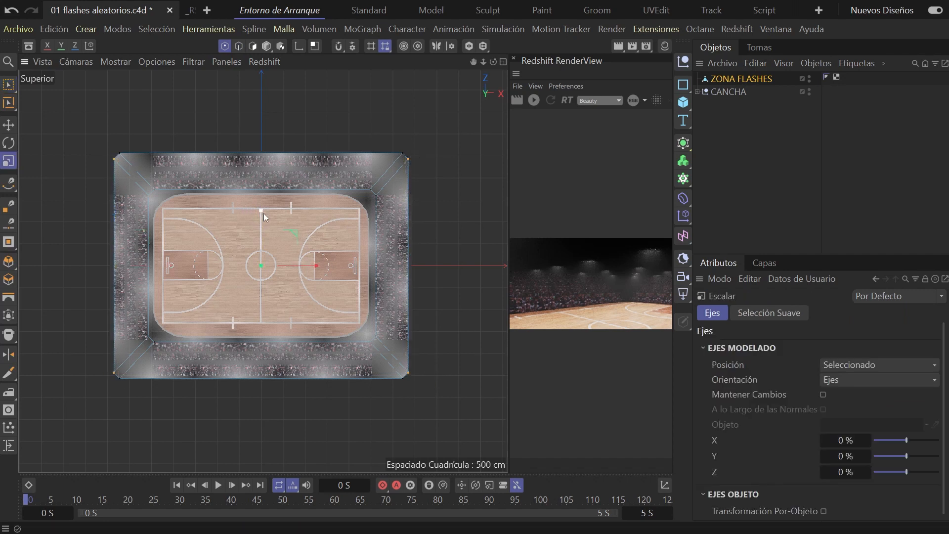
left_click_drag(261, 210, 268, 228)
Select the outermost points on both long sides and scale them inward along X to the ends of the side grandstands
key("0")
left_click_drag(114, 141, 441, 179)
left_click_drag(200, 367, 470, 403, "shift")
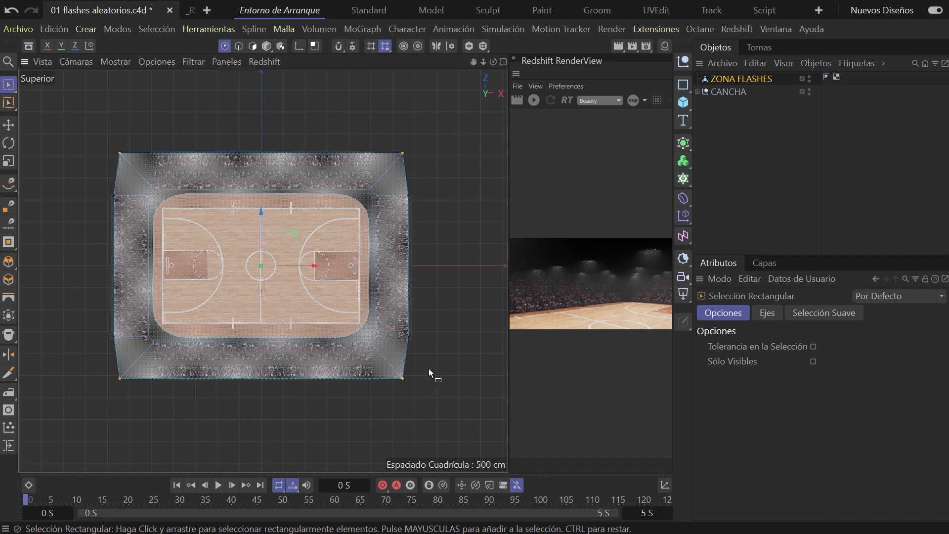
key("t")
left_click_drag(316, 266, 305, 267)
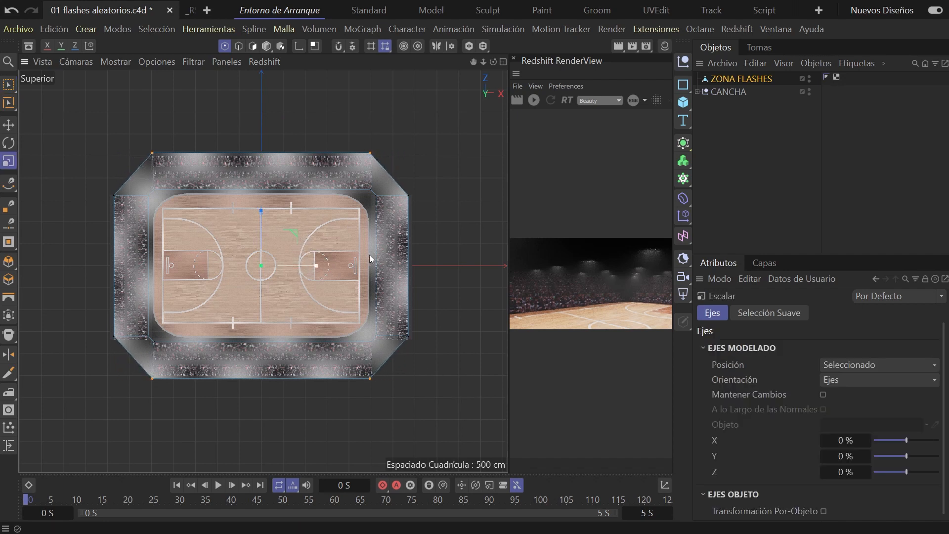
Delete the top and bottom cap polygons of the ZONA FLASHES mesh
left_click(253, 46)
key("9")
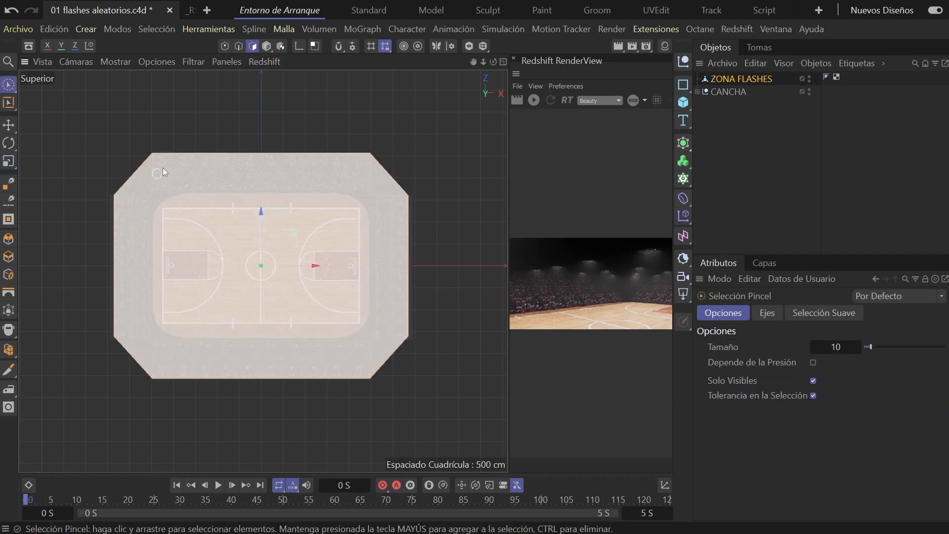
left_click(721, 78)
key("F1")
scroll(367, 207, "down", 3)
left_click_drag(407, 179, 419, 155, "alt")
scroll(419, 155, "down", 3)
middle_click_drag(332, 185, 262, 194, "alt")
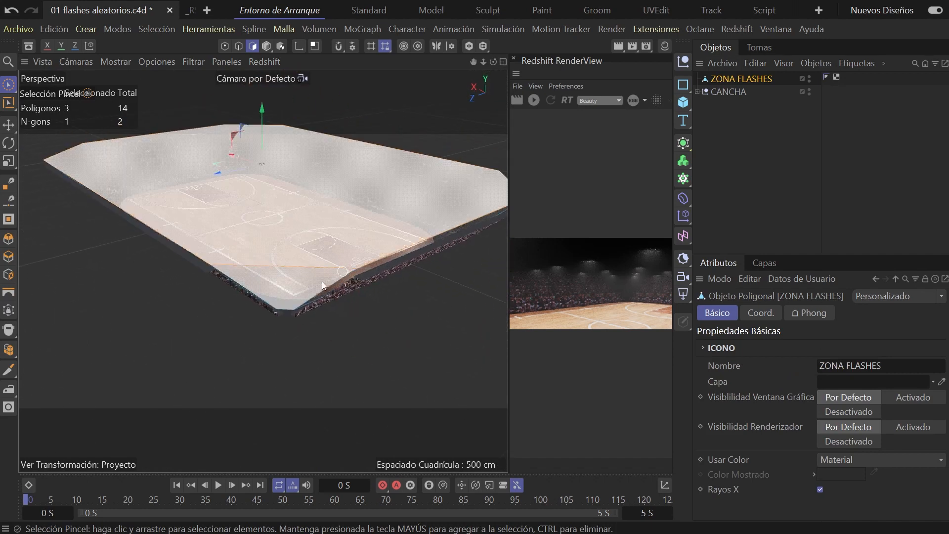
left_click(295, 281)
left_click(272, 187)
key("Delete")
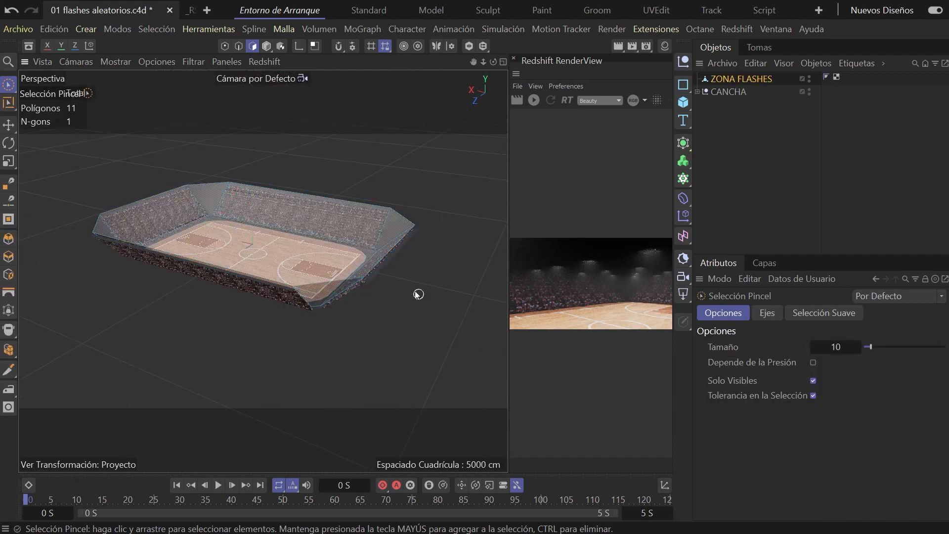
Select the four diagonal corner polygons of ZONA FLASHES and delete them, leaving only the grandstand faces
key("F2")
left_click(130, 175)
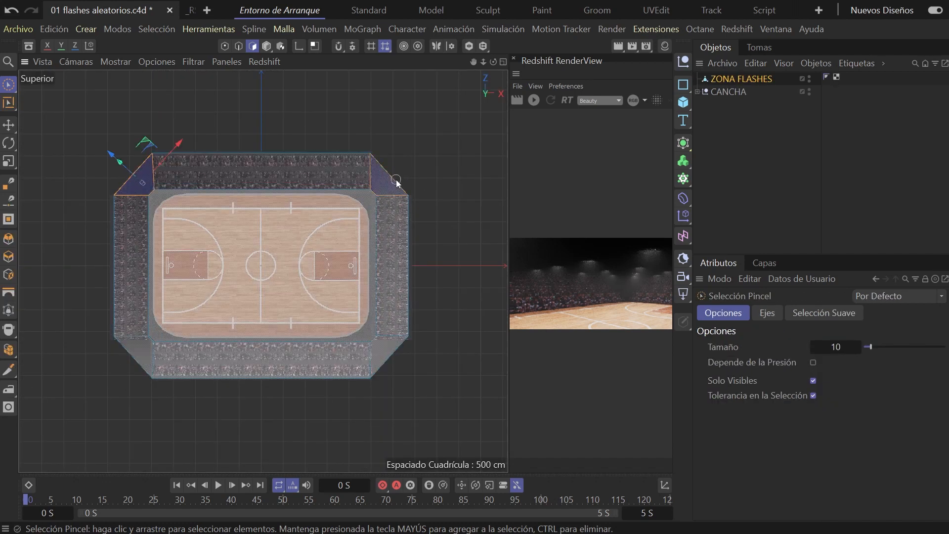
left_click(393, 355, "shift")
left_click(140, 354, "shift")
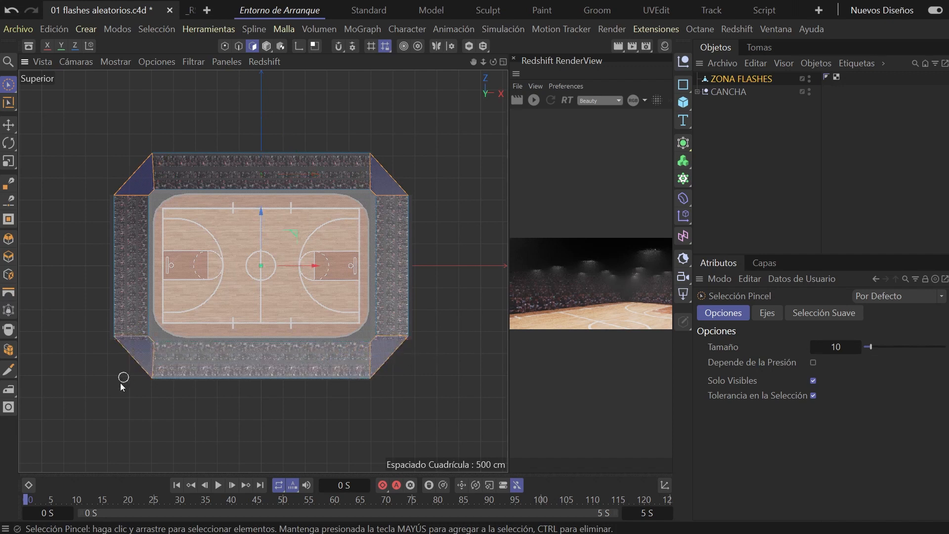
key("Delete")
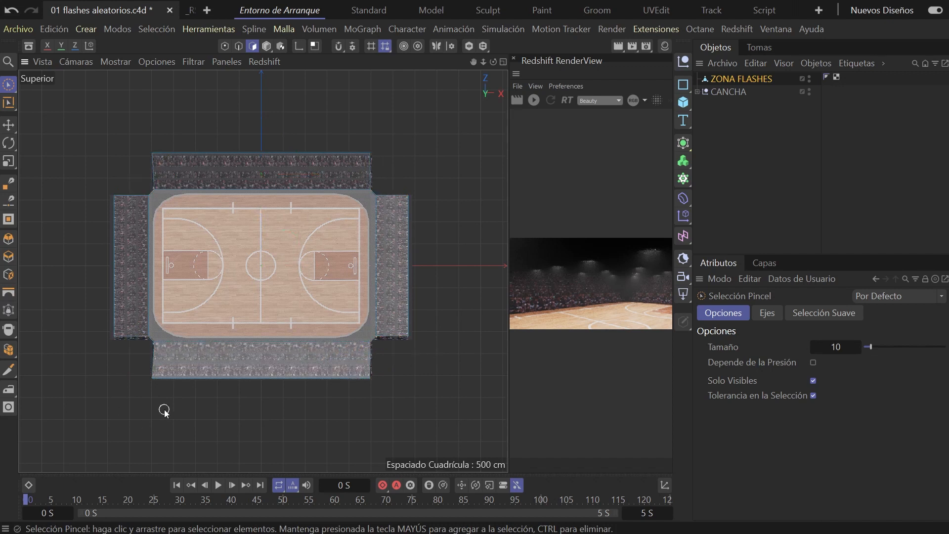
Add a sphere primitive at the centre of the court and rename it FLASH
key("F1")
left_click_drag(244, 260, 305, 264, "alt")
scroll(307, 259, "down", 3)
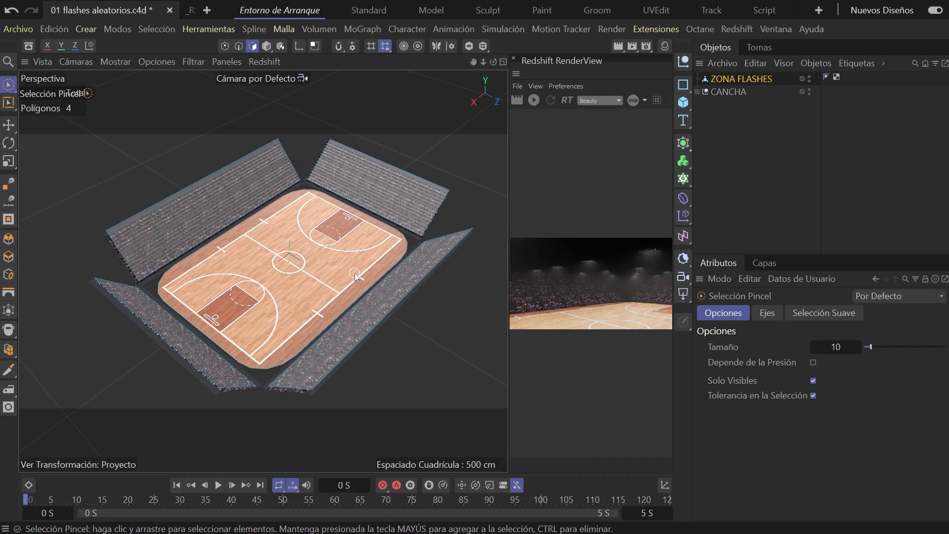
mouse_move(415, 250)
left_mouse_down("alt")
mouse_move(394, 247)
mouse_move(345, 284)
mouse_move(396, 273)
mouse_move(432, 251)
mouse_move(393, 262)
mouse_move(357, 256)
left_mouse_up("alt")
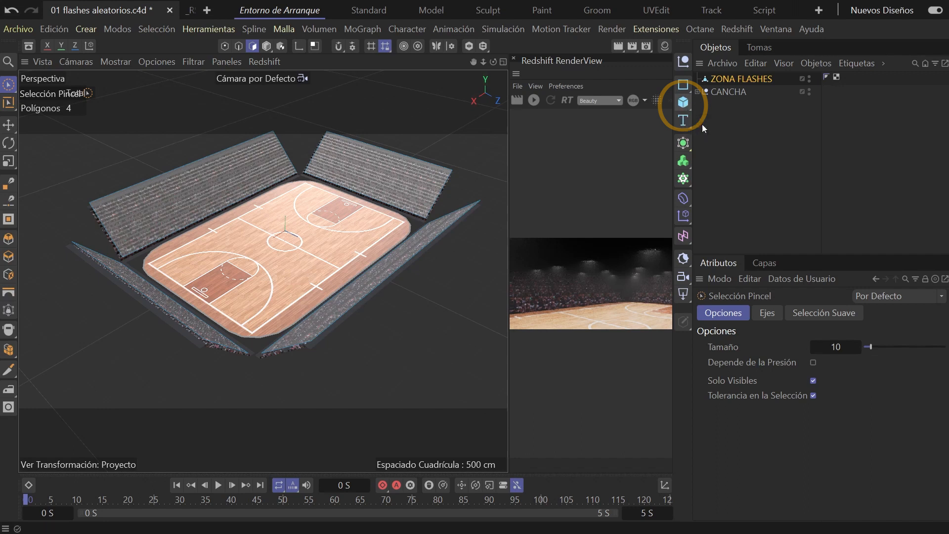
left_click(683, 102)
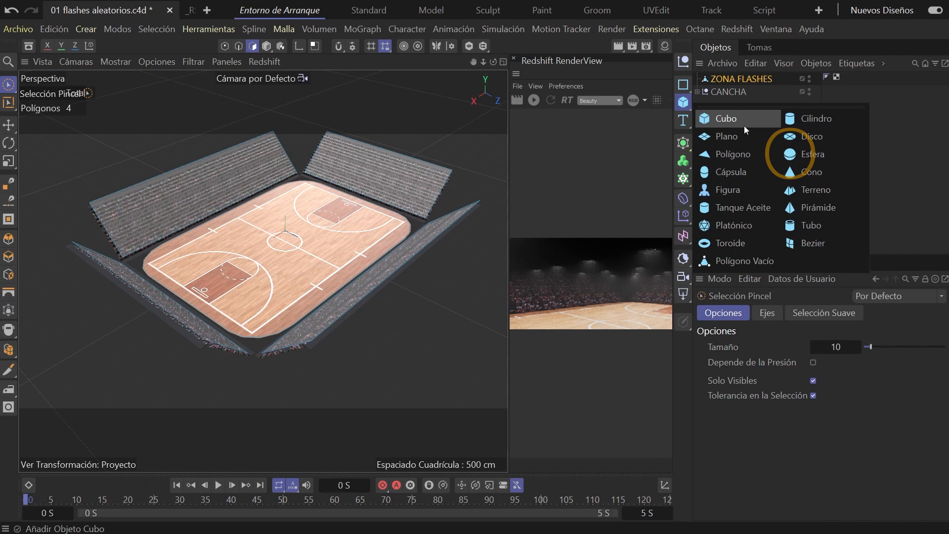
left_click(790, 154)
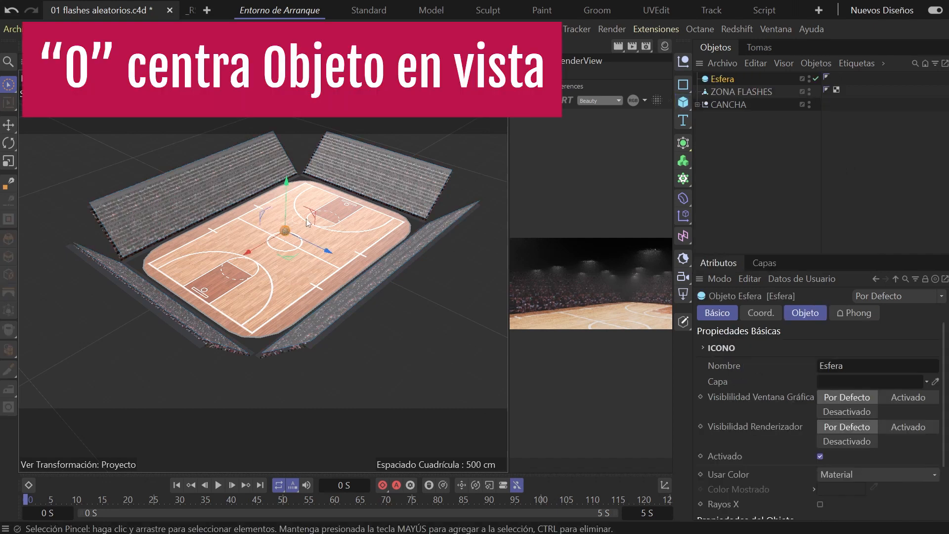
key("o")
double_click(723, 78)
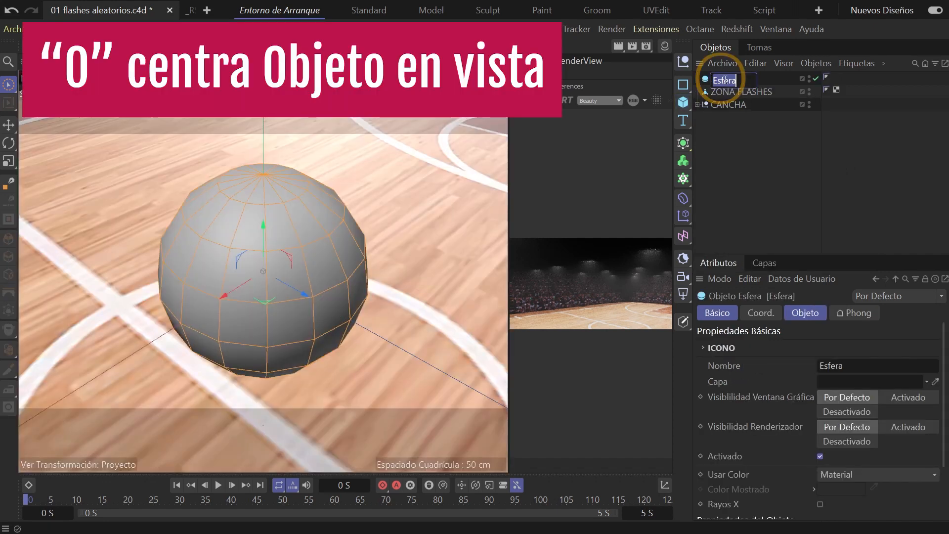
type("FLASH")
key("Return")
Reduce the FLASH sphere to 3 segments
left_click(806, 313)
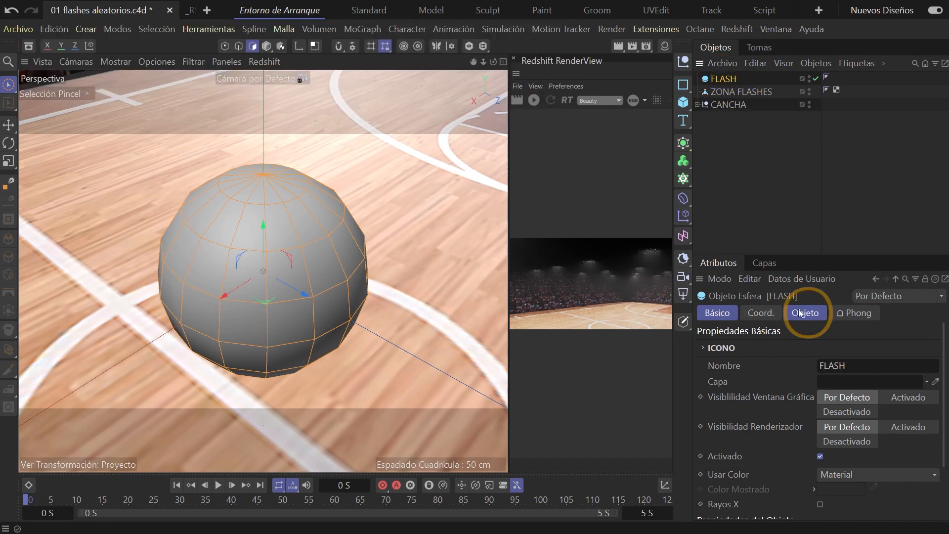
double_click(812, 363)
type("3")
key("Return")
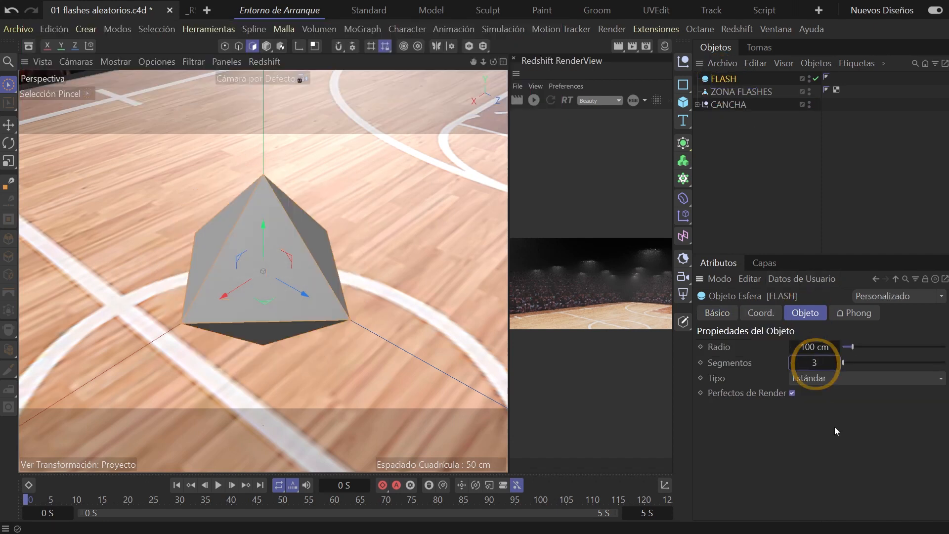
Scale the FLASH sphere down uniformly to a radius of about 9.2 cm
left_click_drag(425, 237, 453, 230, "alt")
scroll(328, 225, "up", 5)
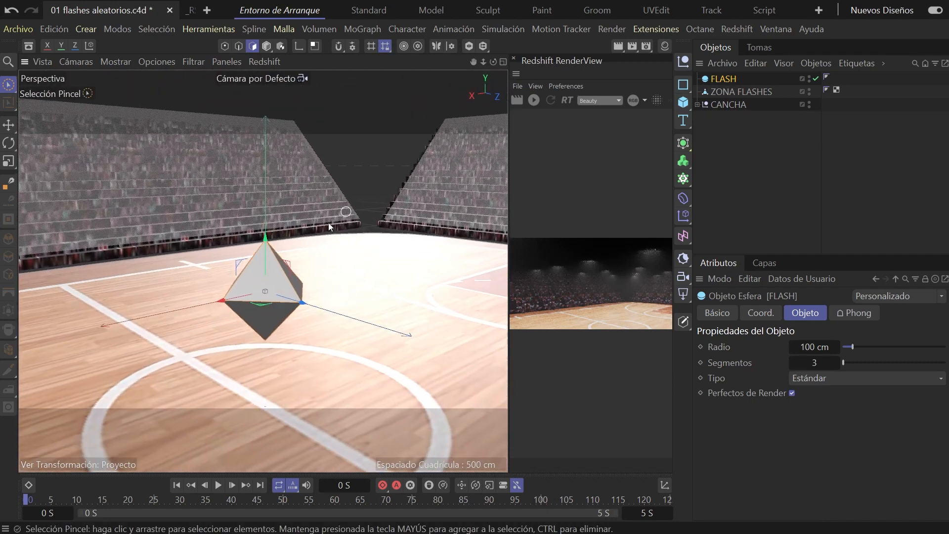
key("t")
left_click_drag(352, 237, 58, 328)
key("e")
right_click_drag(320, 252, 259, 261, "alt")
left_click_drag(259, 261, 327, 218, "alt")
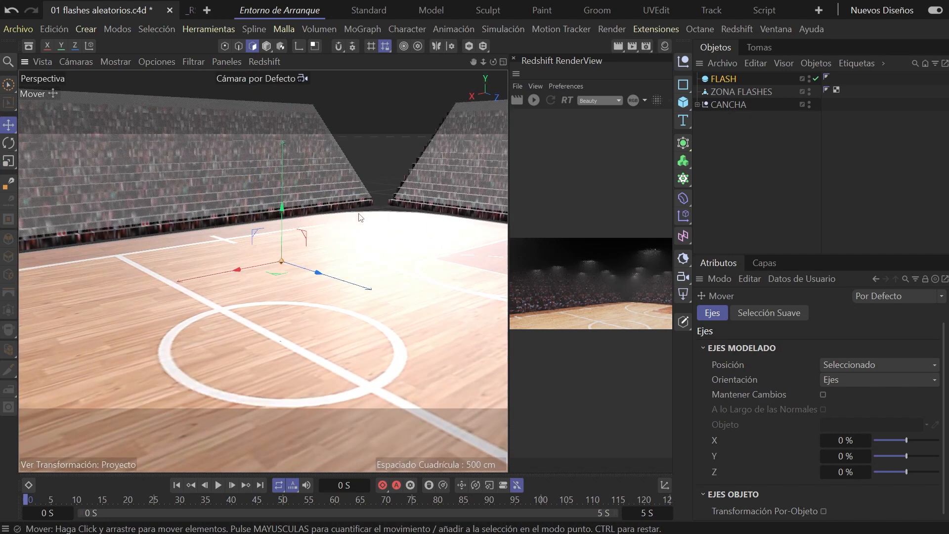
left_click(725, 80)
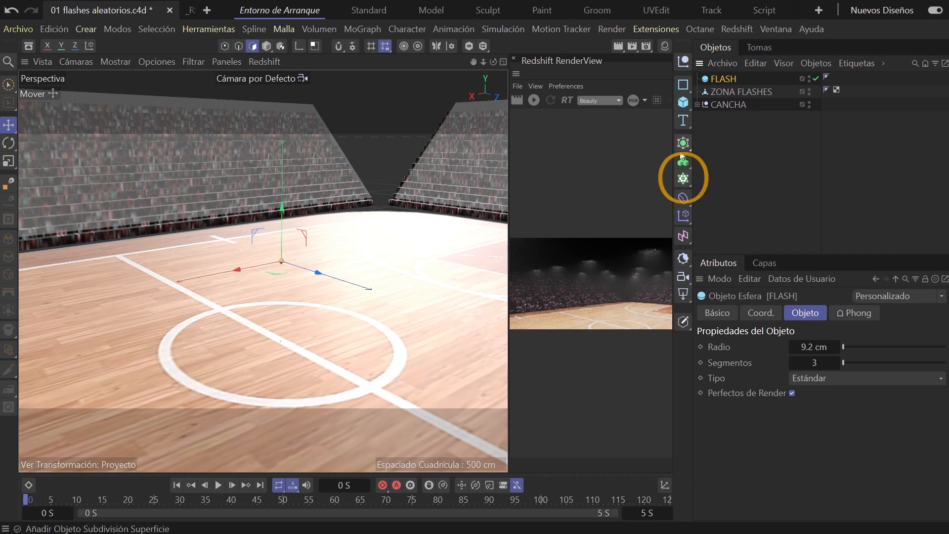
Create a Clonador and make the FLASH sphere its child
left_click(684, 179)
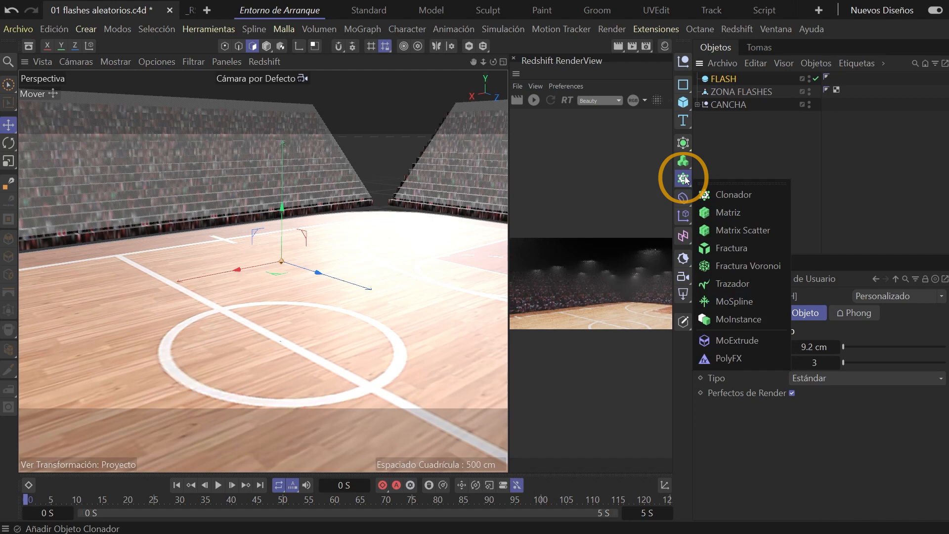
left_click(724, 195)
left_click_drag(719, 93, 726, 81)
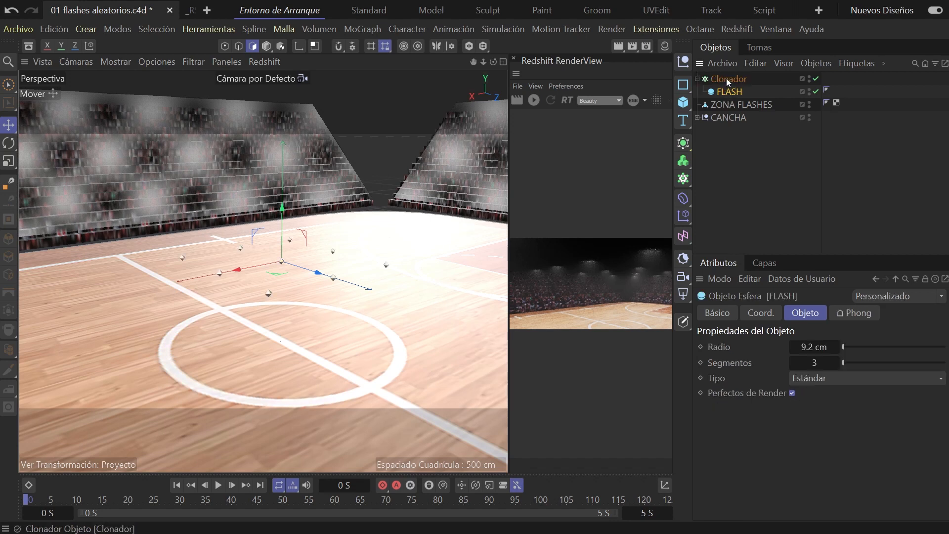
Set the Clonador's mode to Objeto and assign ZONA FLASHES as the object to distribute clones on
left_click(725, 78)
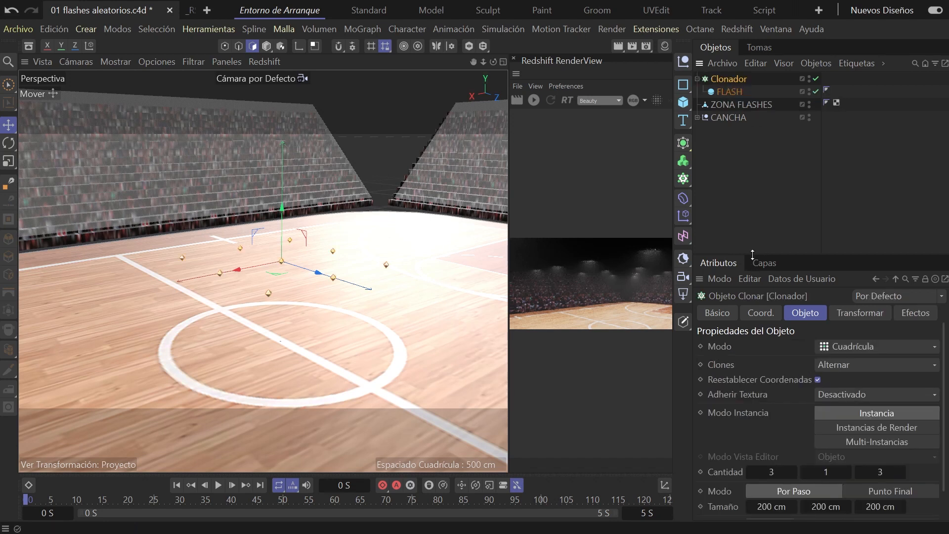
left_click_drag(752, 255, 744, 162)
left_click(866, 252)
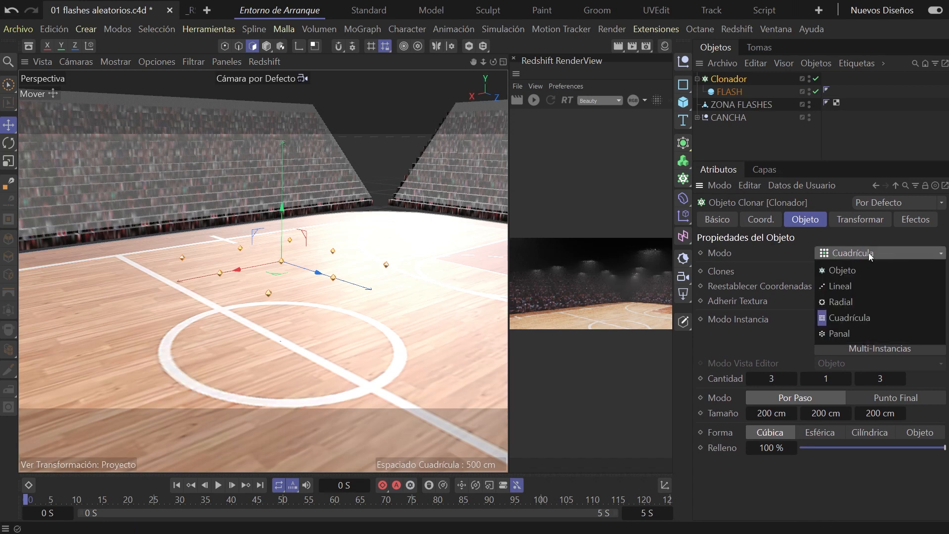
left_click(857, 271)
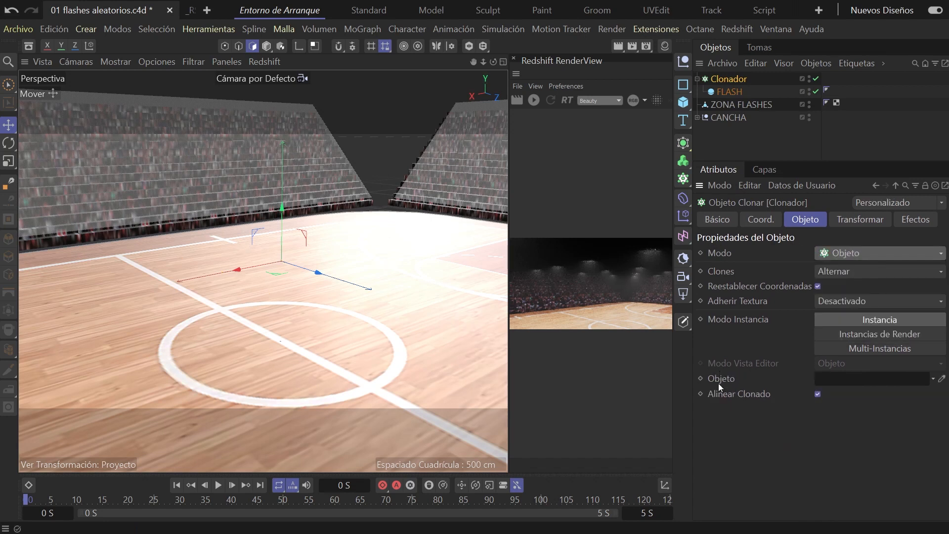
left_click_drag(747, 106, 854, 380)
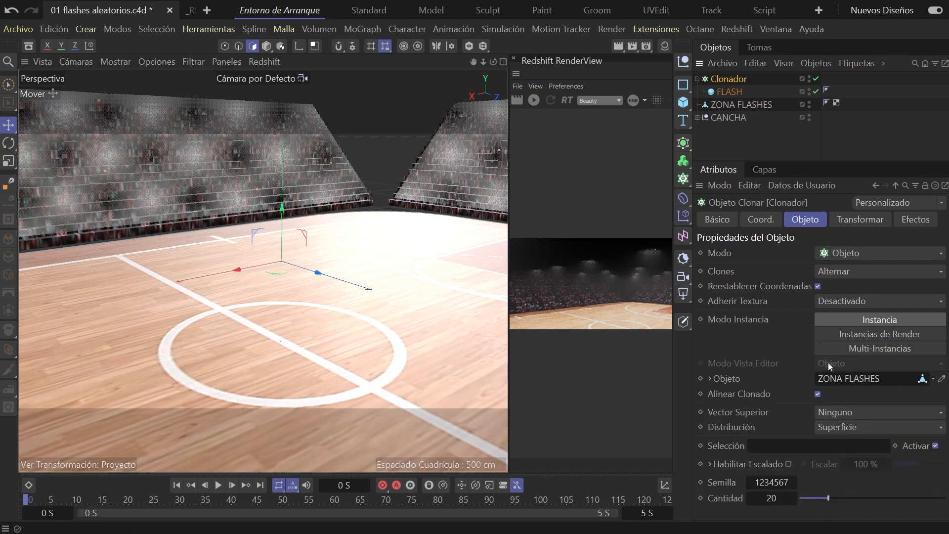
Isolate the Clonador with solo display and examine how its clones are distributed over the grandstands
scroll(215, 229, "down", 6)
left_click_drag(254, 222, 312, 263, "alt")
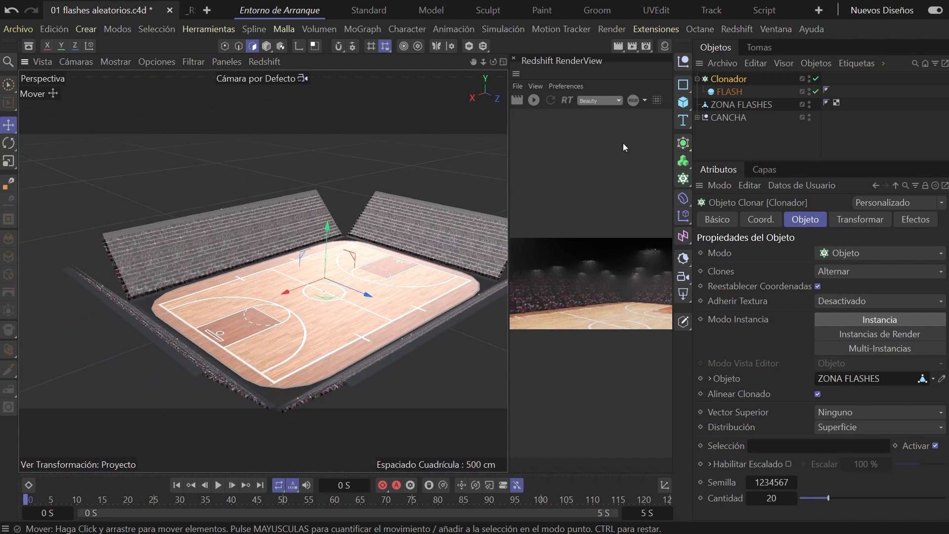
left_click(469, 45)
left_click(483, 46)
middle_click_drag(420, 212, 366, 184, "alt")
left_click_drag(367, 185, 381, 201, "alt")
middle_click_drag(381, 200, 381, 208, "alt")
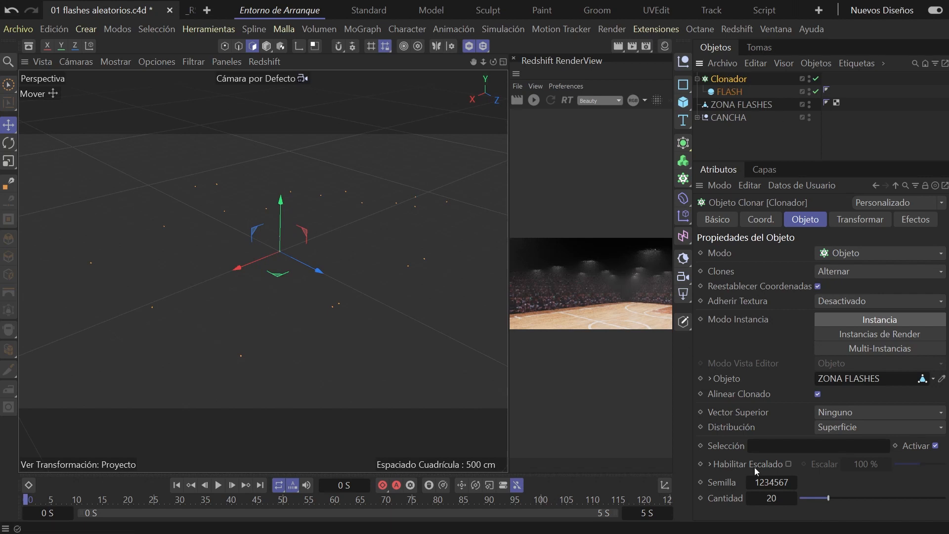
Set the Clonador's clone count to 200
left_click_drag(830, 497, 892, 495)
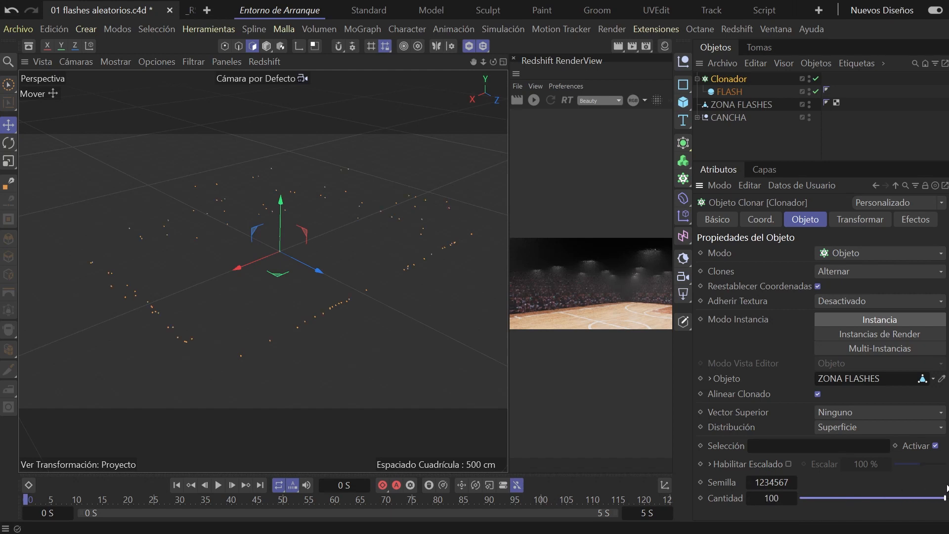
double_click(776, 498)
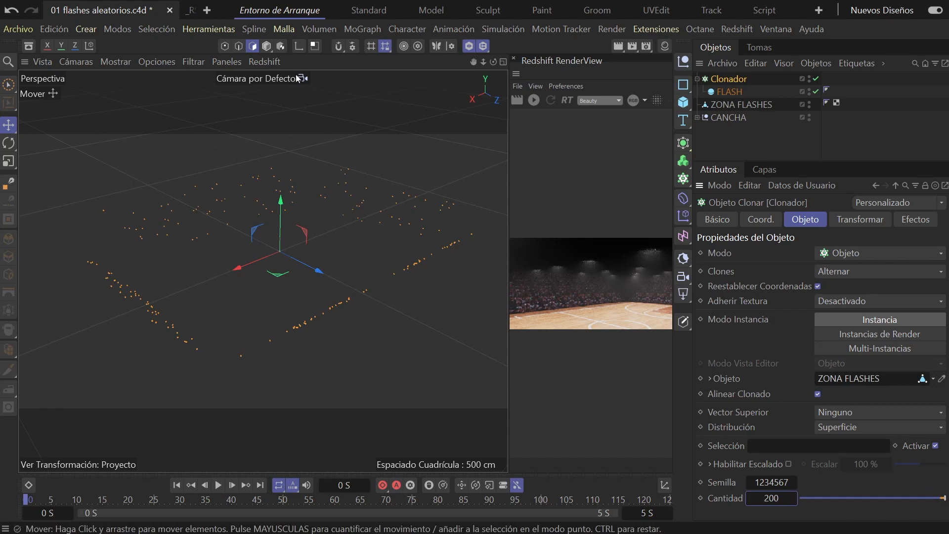
left_click_drag(348, 200, 309, 227, "alt")
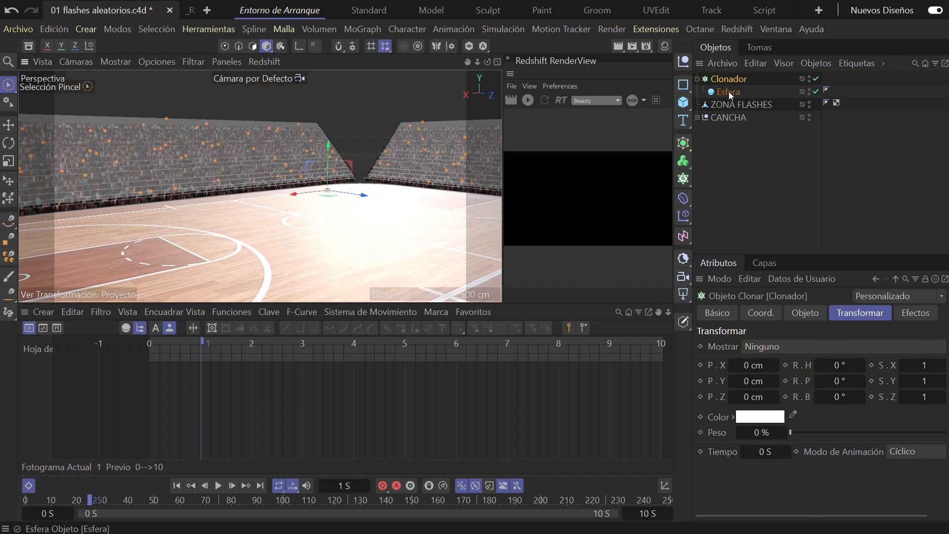
Rename the Esfera object inside the Clonador as FLASH
left_click(730, 94)
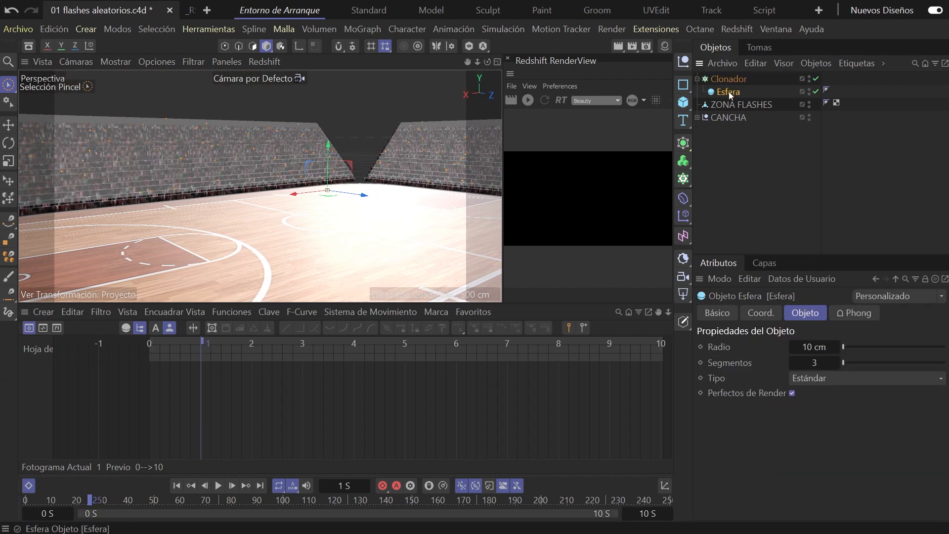
double_click(729, 93)
type("FLASH")
key("Return")
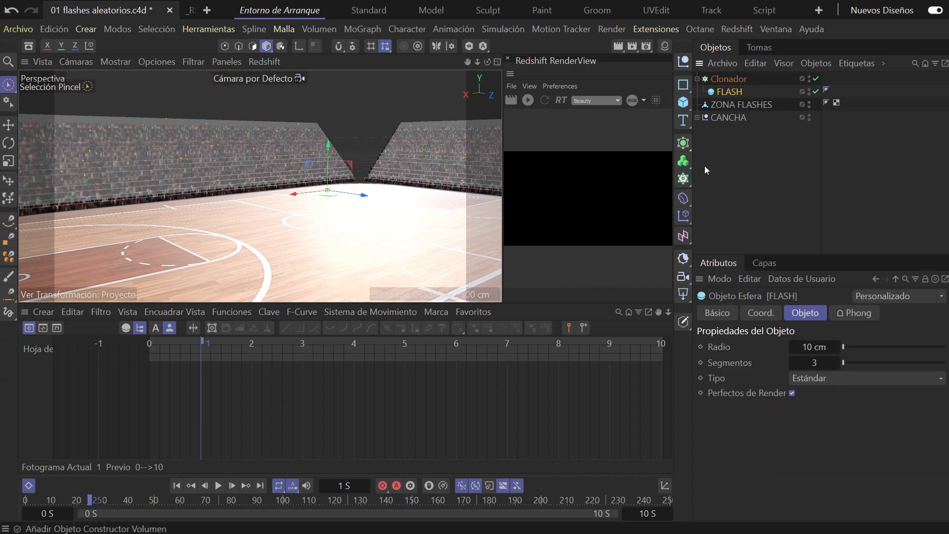
Set the Clonador's clone count to 1000 to fill the grandstands with flashes
left_click_drag(212, 187, 297, 159, "alt")
left_click(735, 80)
left_click_drag(351, 211, 326, 199, "alt")
left_click(761, 160)
left_click_drag(296, 165, 334, 186, "alt")
left_click(740, 80)
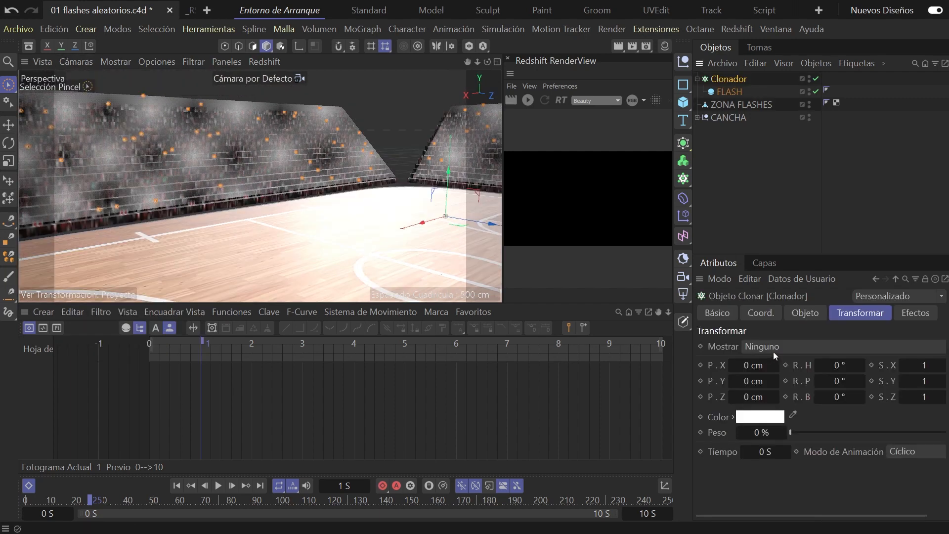
left_click(805, 316)
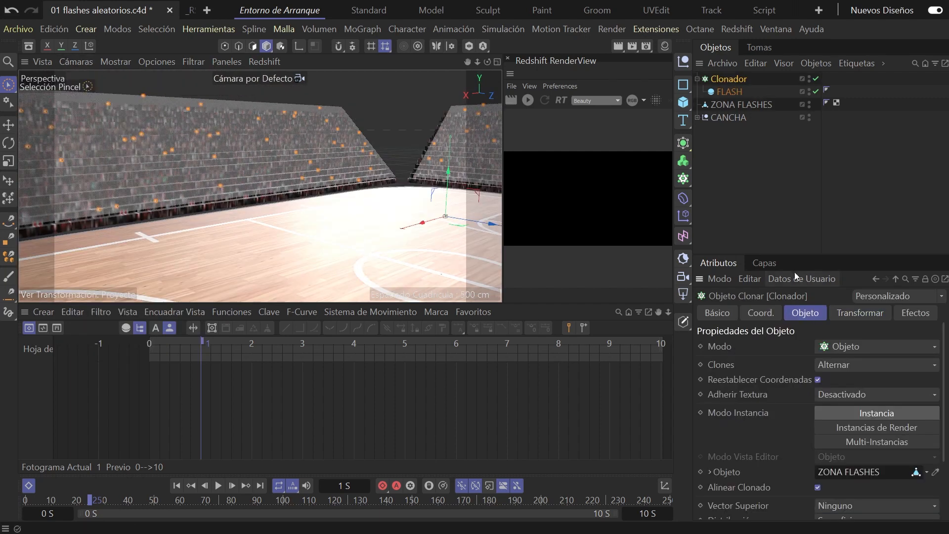
left_click_drag(785, 255, 781, 121)
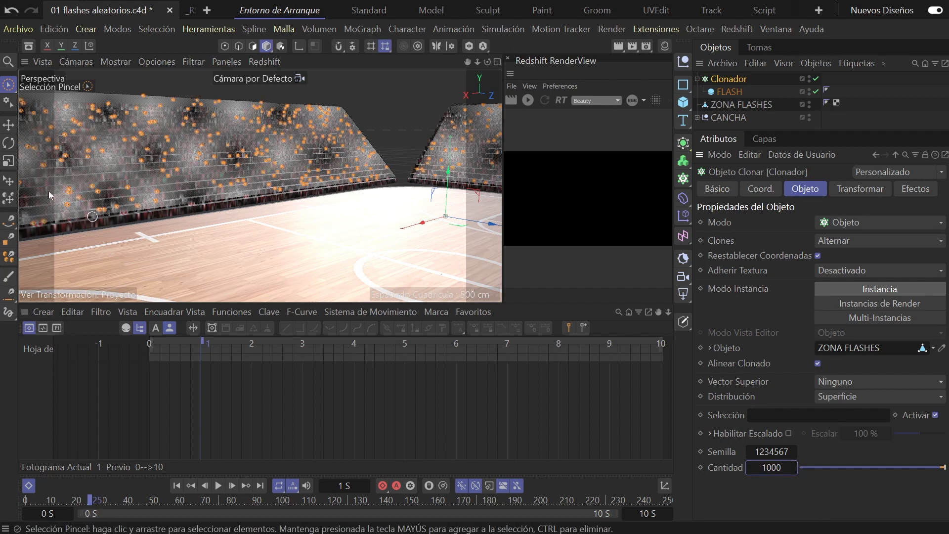
Set the Clonador's clone count to 2000 to fill the grandstands more densely with flashes
double_click(773, 466)
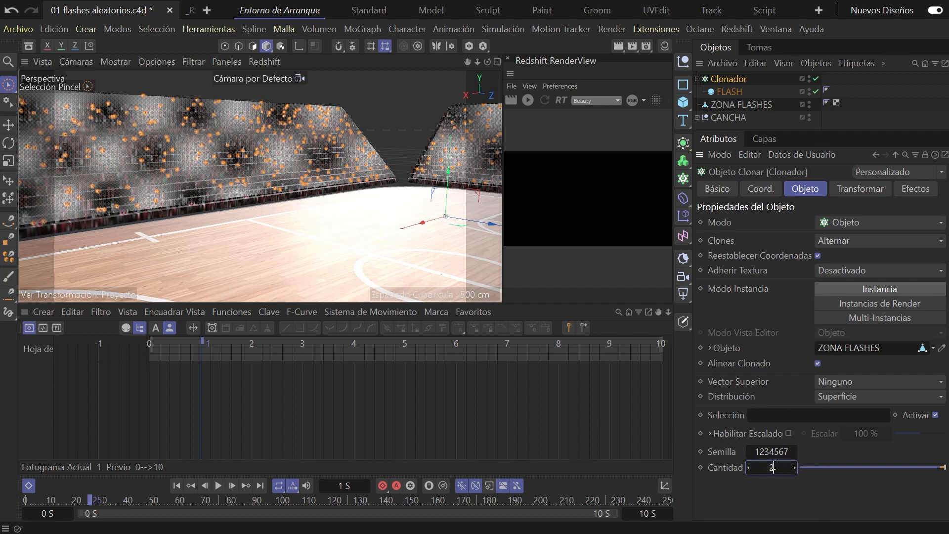
key("Return")
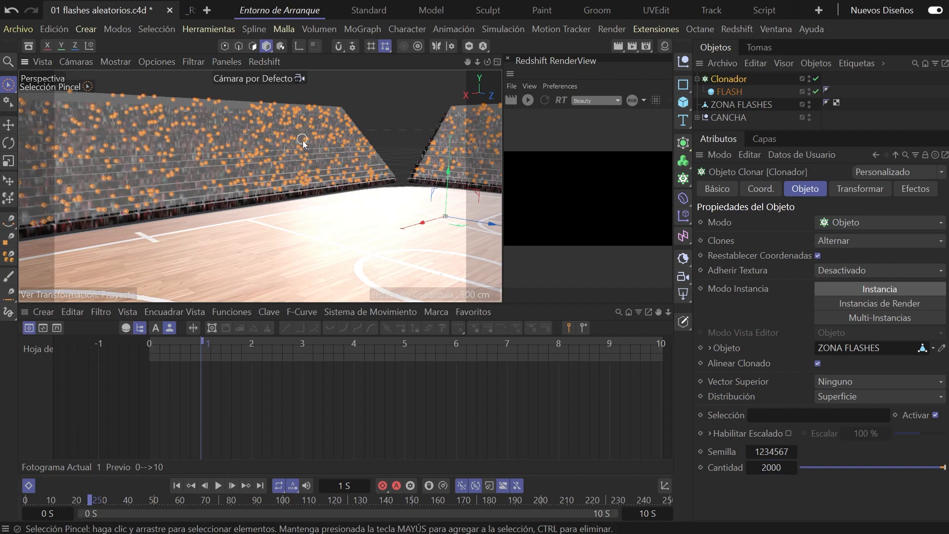
middle_click_drag(301, 142, 355, 161, "alt")
left_click_drag(355, 161, 372, 176, "alt")
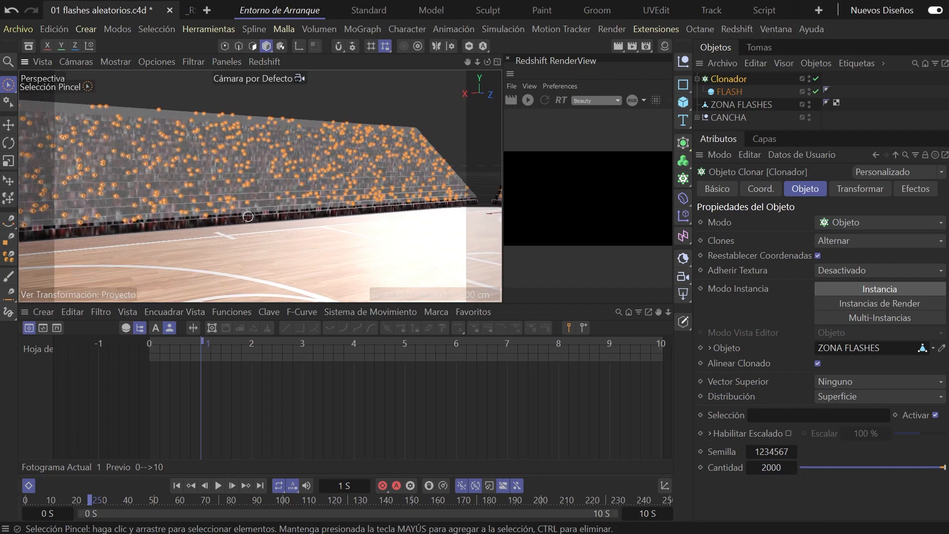
Toggle the key timeline off and on again, and make it slightly taller beneath the viewport
left_click(30, 484)
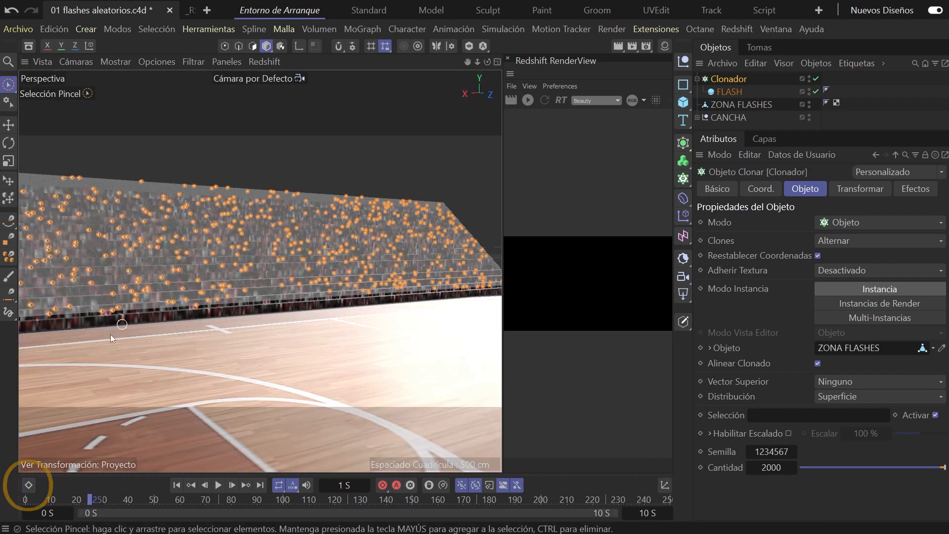
left_click(29, 485)
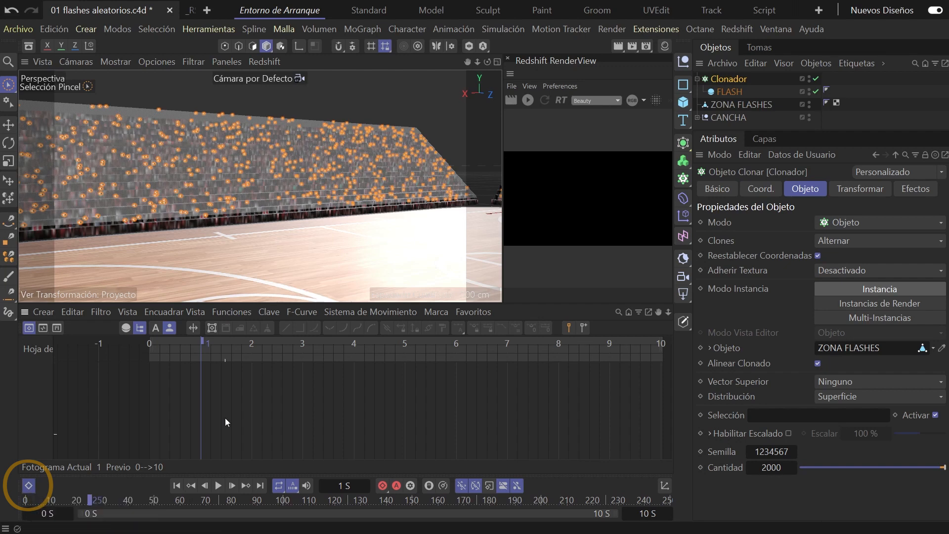
mouse_move(253, 304)
left_mouse_down()
mouse_move(253, 216)
mouse_move(254, 292)
left_mouse_up()
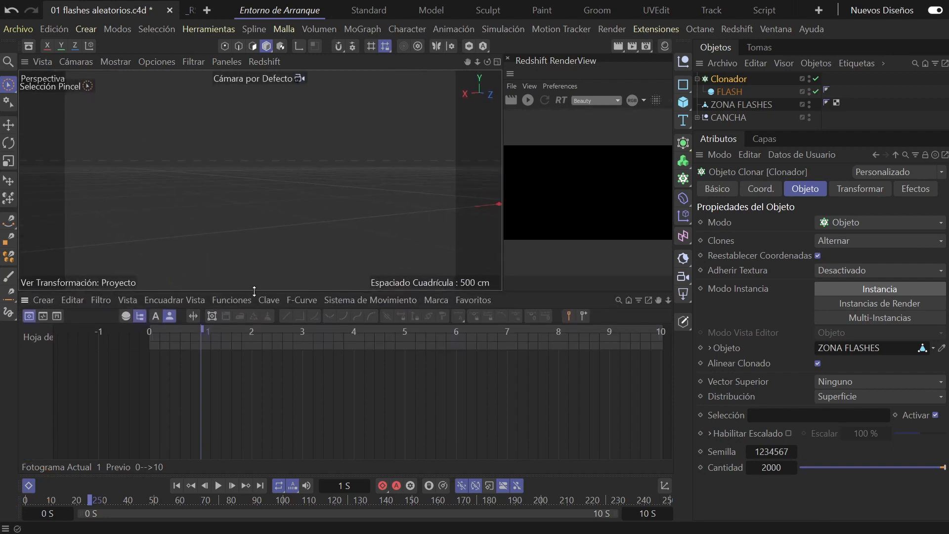
Keyframe the FLASH sphere's 13 cm radius at 1 s and make the timeline show animated elements automatically
left_click(731, 92)
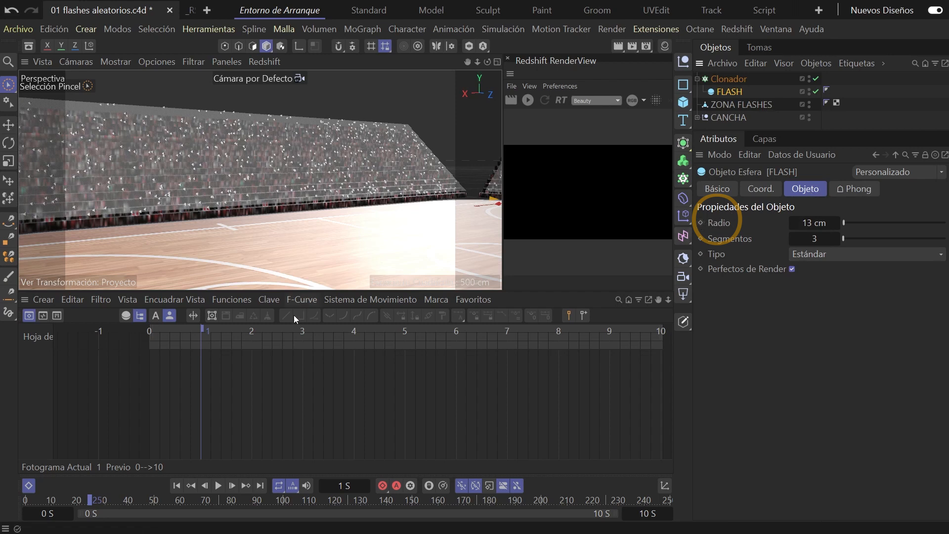
left_click(701, 223)
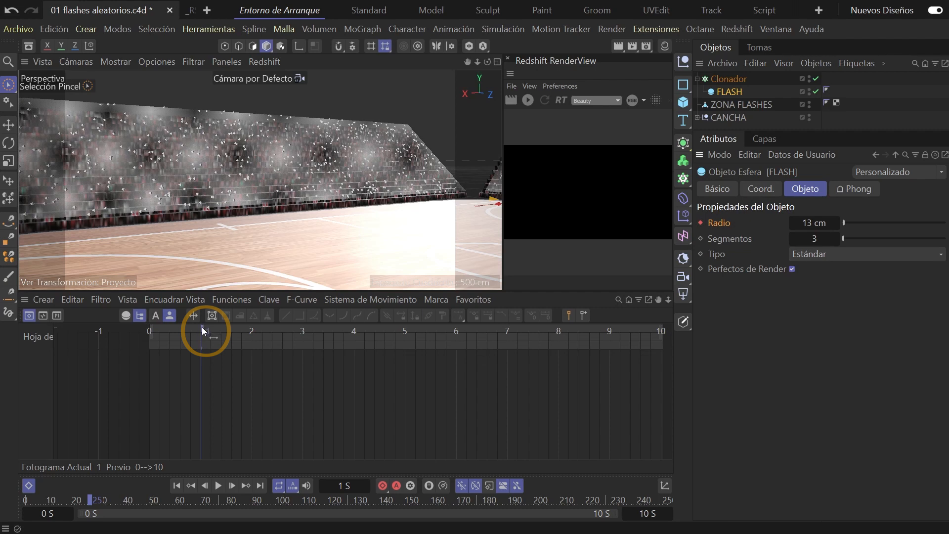
left_click(734, 93)
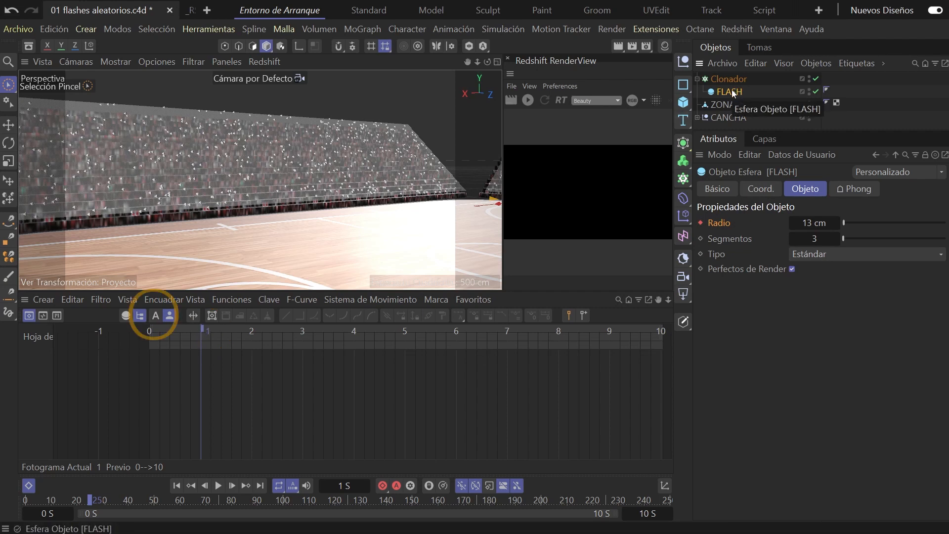
left_click(157, 316)
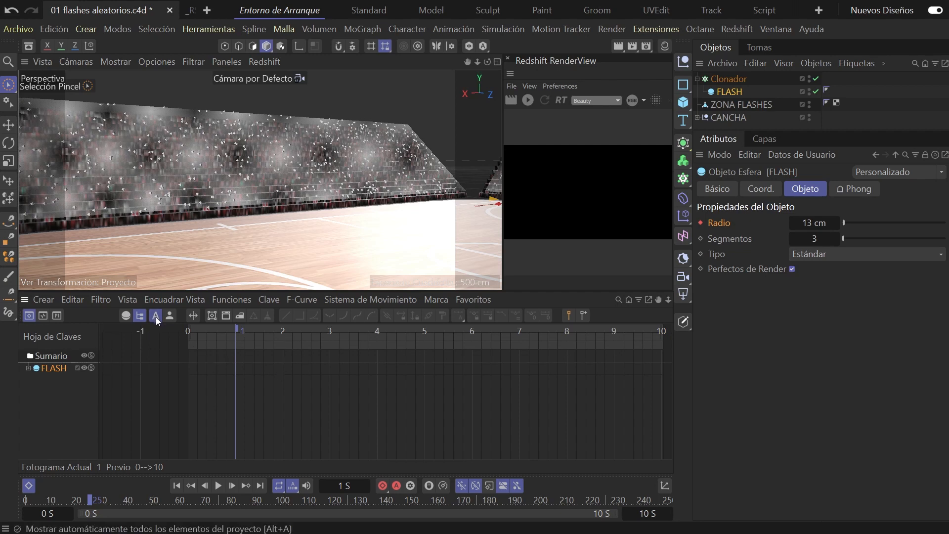
Duplicate the FLASH sphere's radius key from 1 s to 2 s
left_click_drag(238, 328, 285, 333)
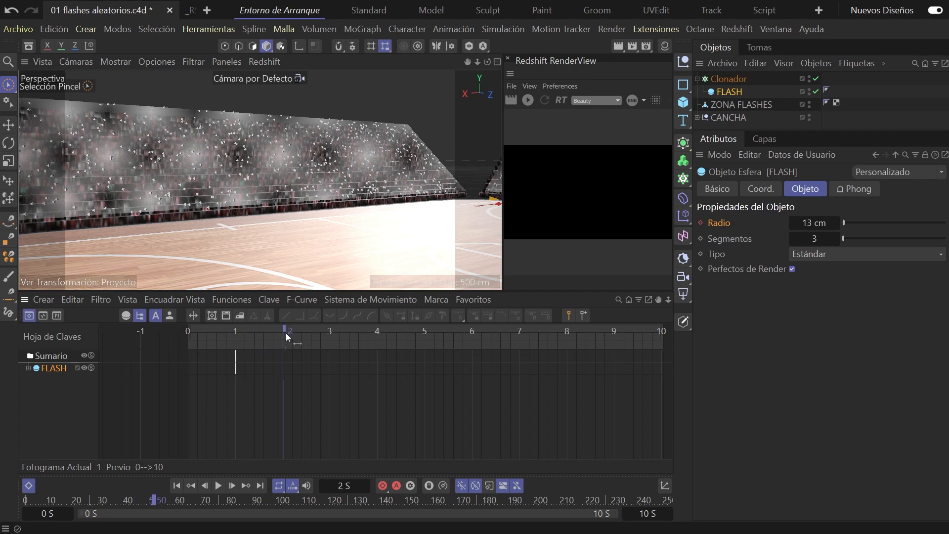
left_click(235, 363)
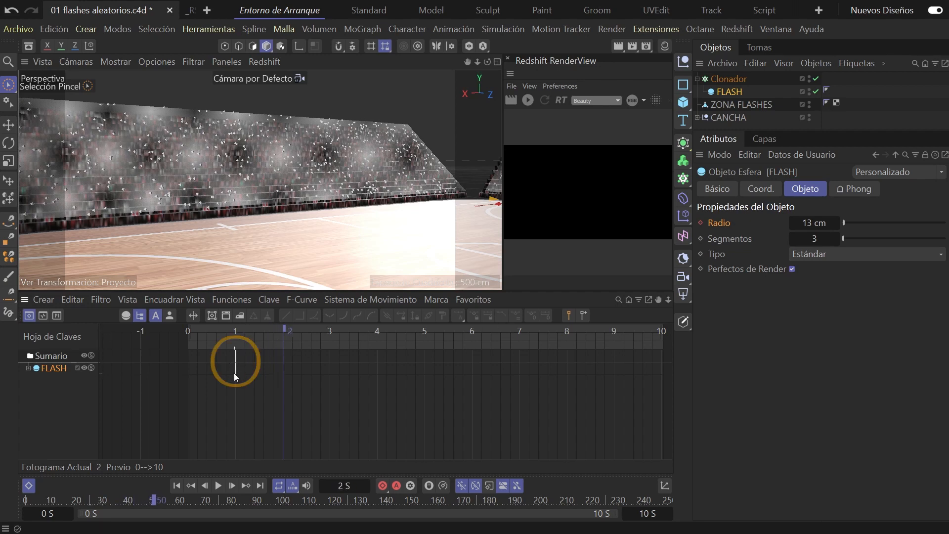
left_click_drag(222, 352, 282, 375)
Set the FLASH sphere's radius to 0 cm at 0 s and record it as a keyframe
left_click_drag(290, 332, 193, 331)
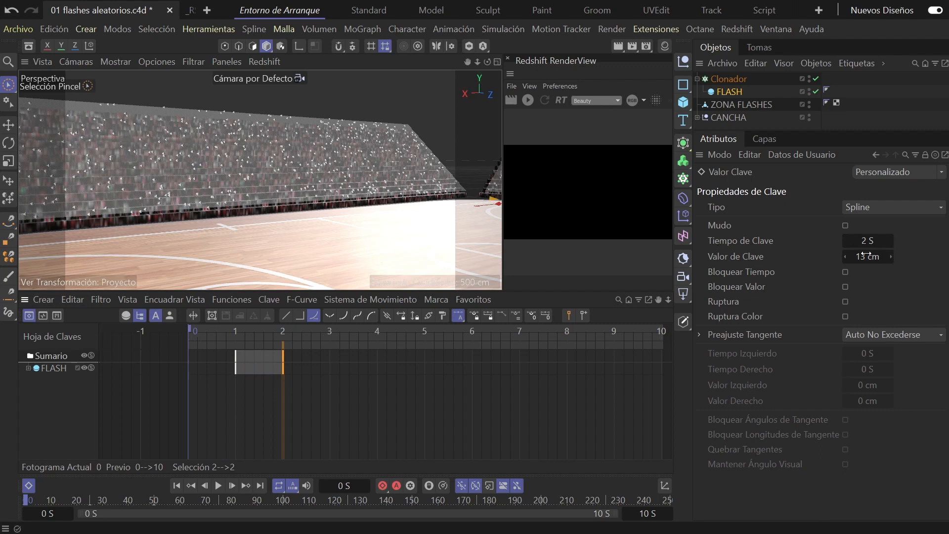
left_click(730, 92)
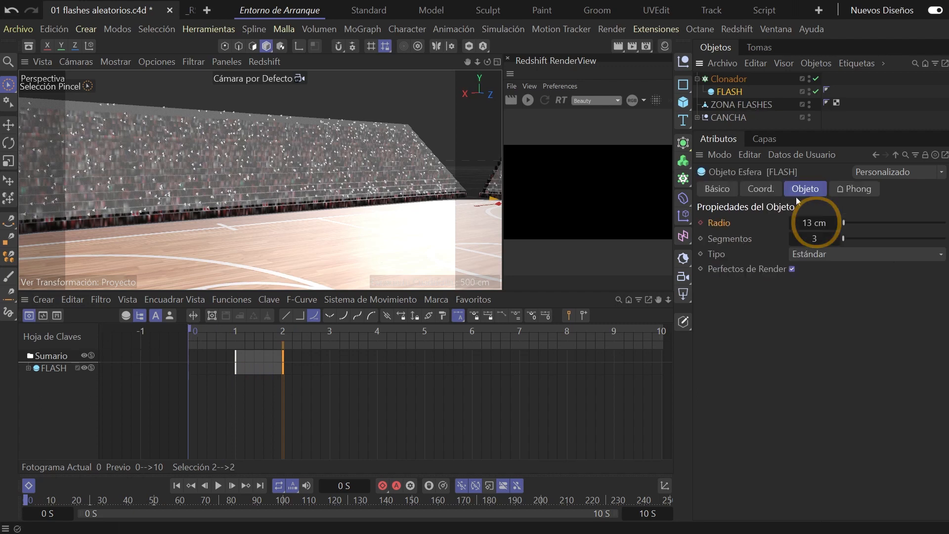
left_click(821, 223)
type("0")
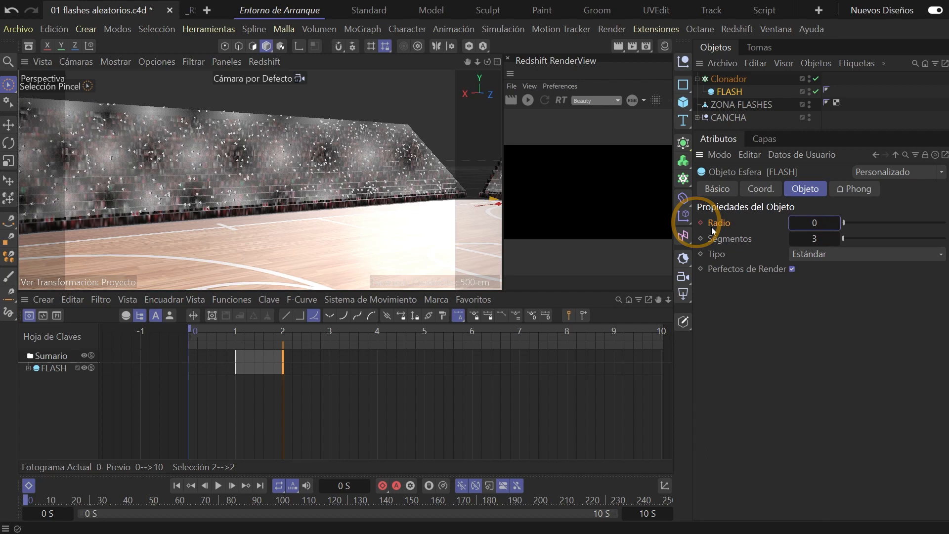
left_click(700, 223)
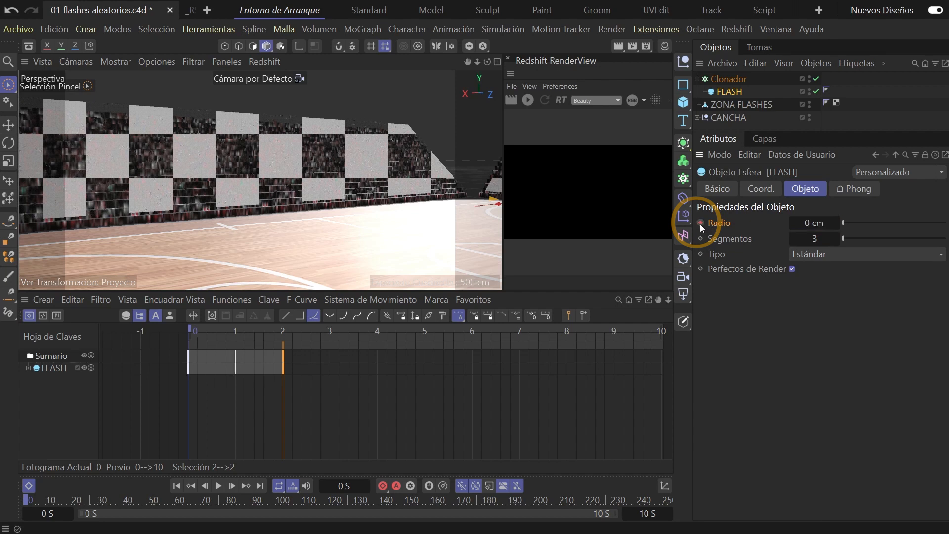
Copy the FLASH sphere's 0 cm radius key from 0 s to 3 s and to 5.96 s
left_click(188, 357)
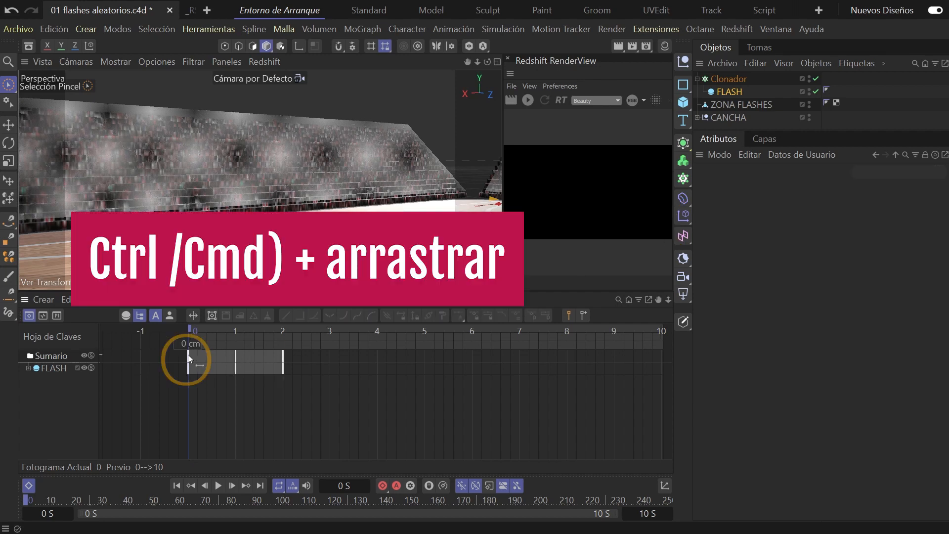
left_click_drag(188, 357, 330, 363, "ctrl")
left_click_drag(190, 328, 475, 341)
left_click_drag(328, 354, 470, 370, "ctrl")
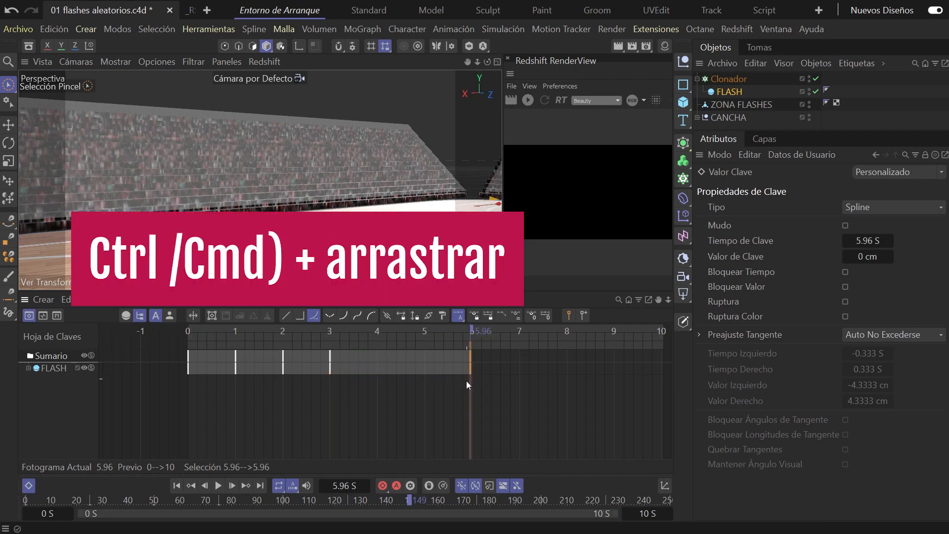
Check the Todos los Fotogramas playback option and play the animation from 0 s to preview the flashes
left_click_drag(424, 332, 366, 352)
left_click_drag(248, 330, 181, 327)
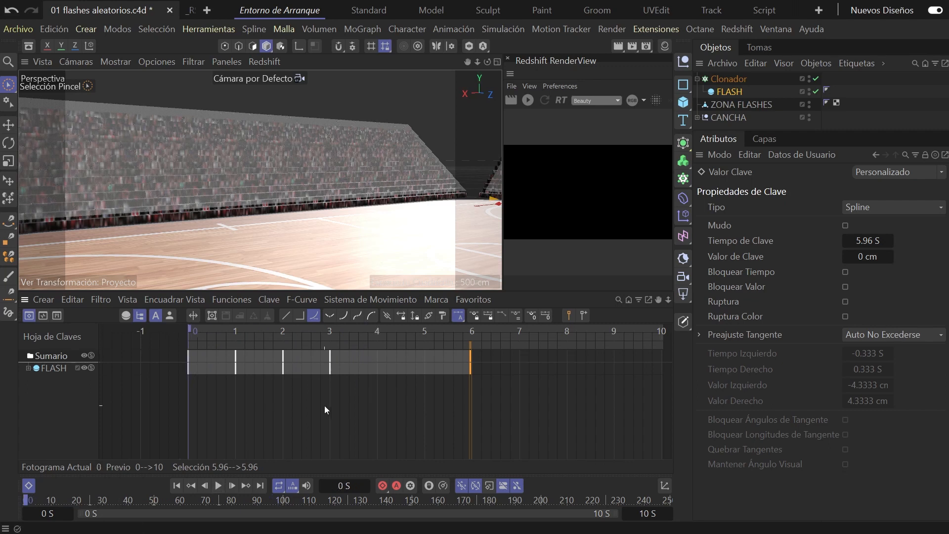
left_click(295, 488)
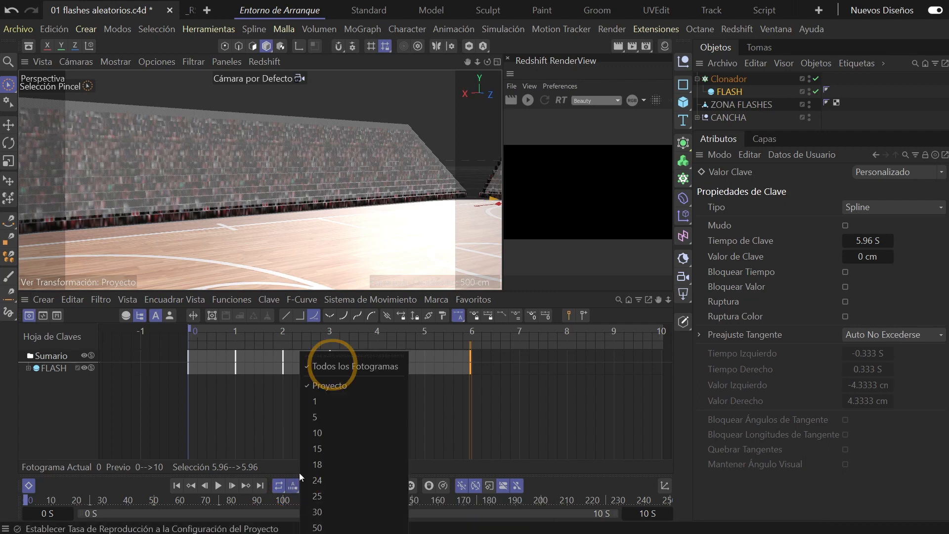
left_click(335, 370)
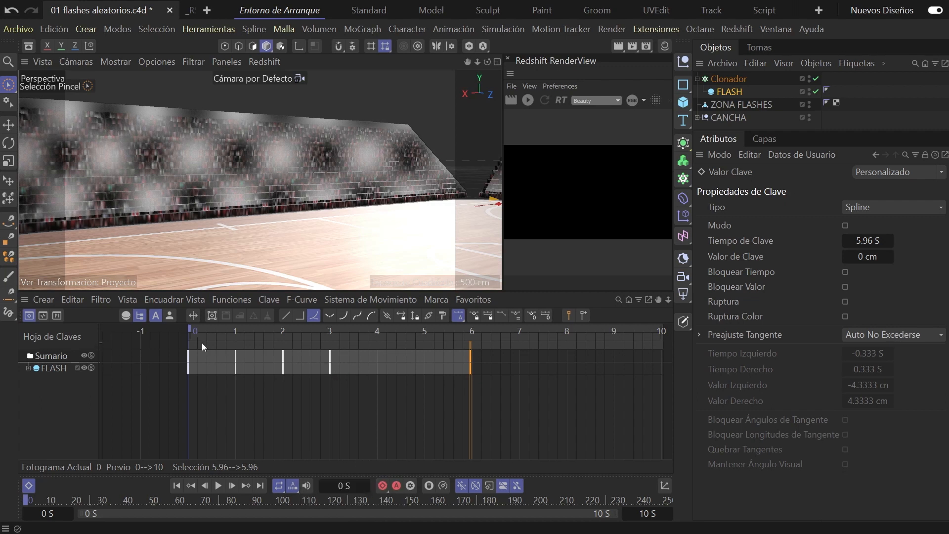
left_click(218, 486)
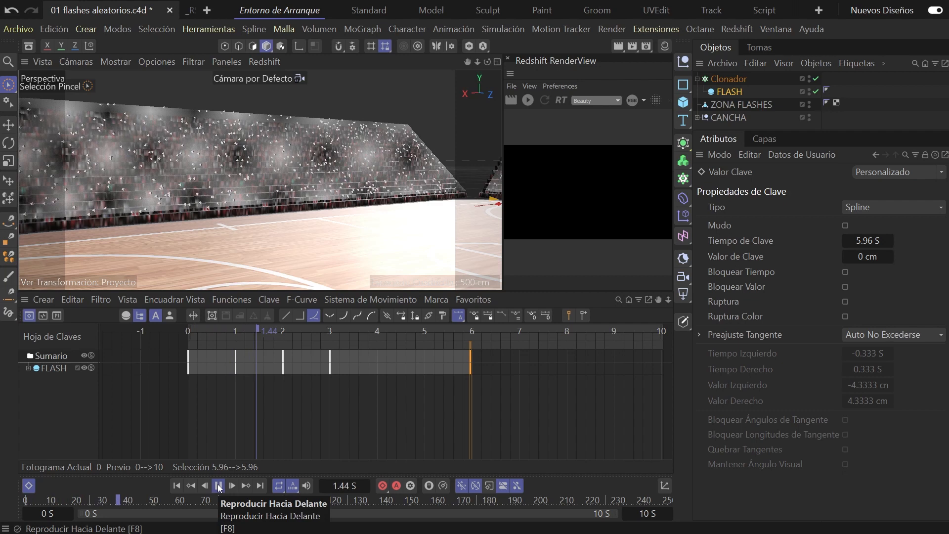
left_click(219, 486)
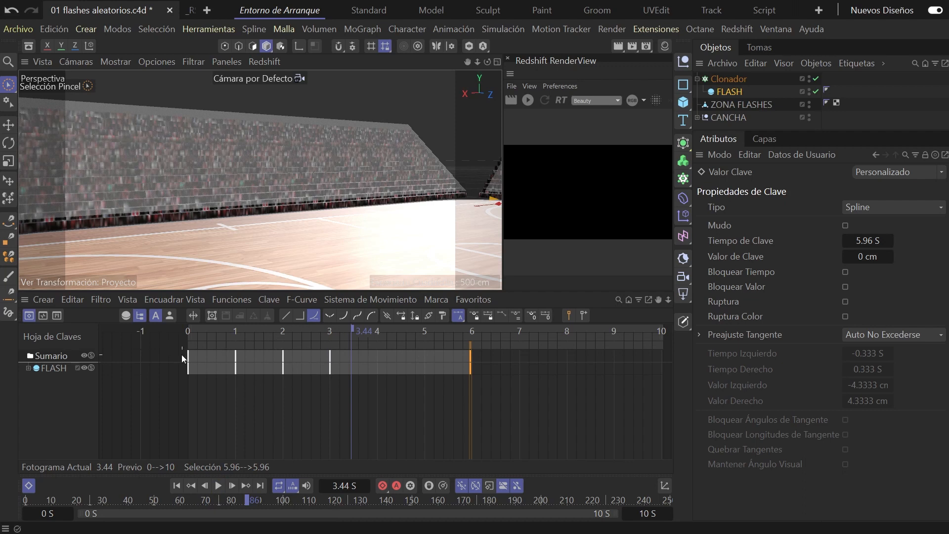
Scale all five FLASH radius keys together so the last one falls at 3 s, and preview the timing
left_click_drag(177, 353, 531, 417)
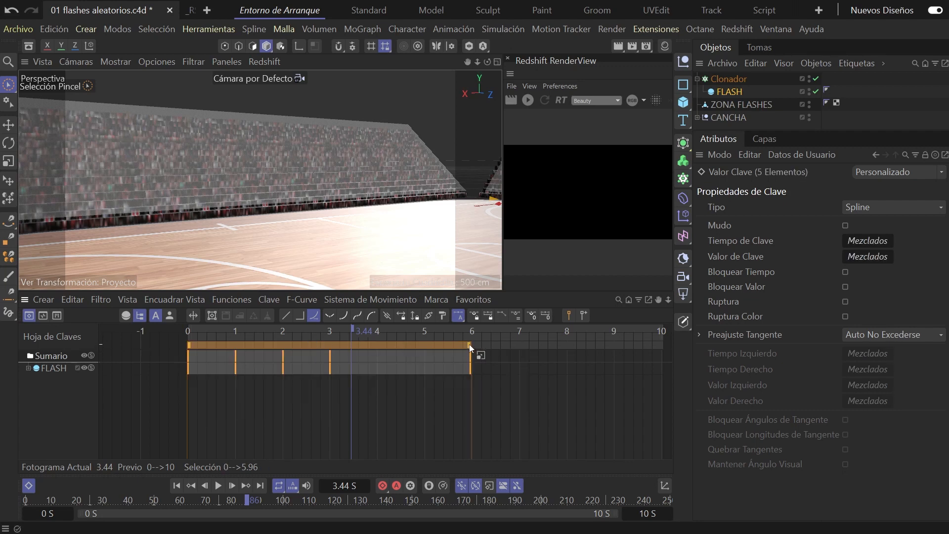
left_click_drag(469, 344, 328, 343)
left_click(195, 331)
key("F8")
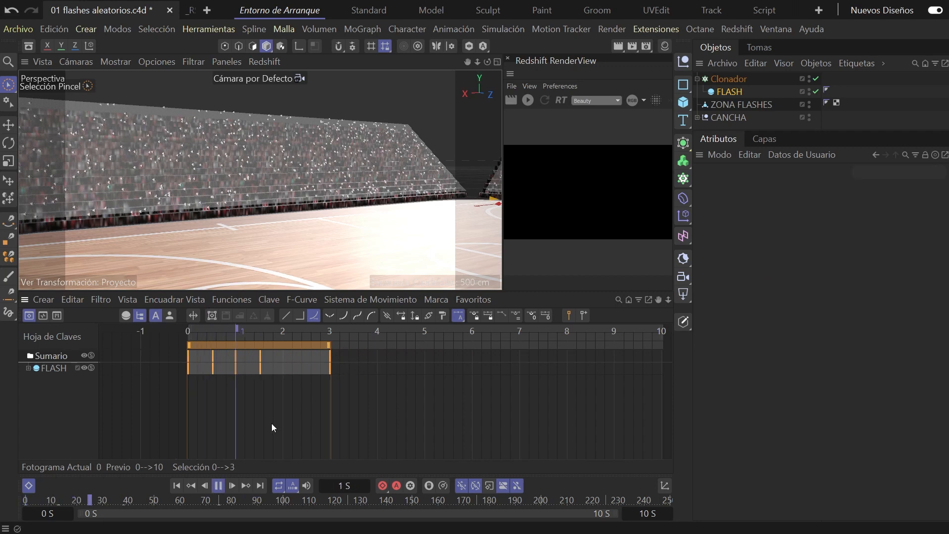
key("F8")
Compress the selected FLASH keys further so they end at 2 s, and play back the faster flashes
left_click_drag(328, 344, 283, 345)
left_click(171, 332)
key("F8")
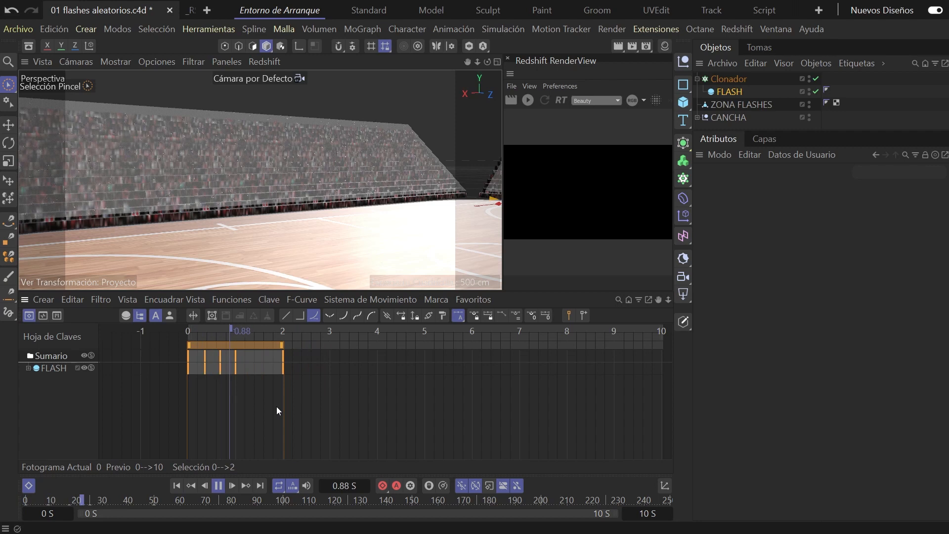
key("F8")
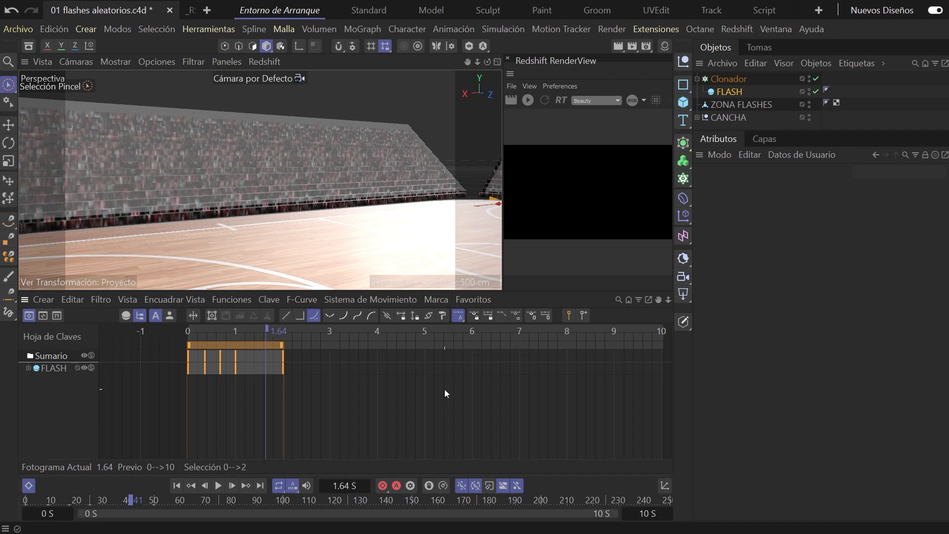
Save the project and hide the ZONA FLASHES mesh in both the viewport and the renderer
mouse_move(231, 328)
left_mouse_down()
mouse_move(170, 328)
mouse_move(259, 331)
mouse_move(185, 331)
mouse_move(238, 330)
mouse_move(218, 330)
left_mouse_up()
key("ctrl+s")
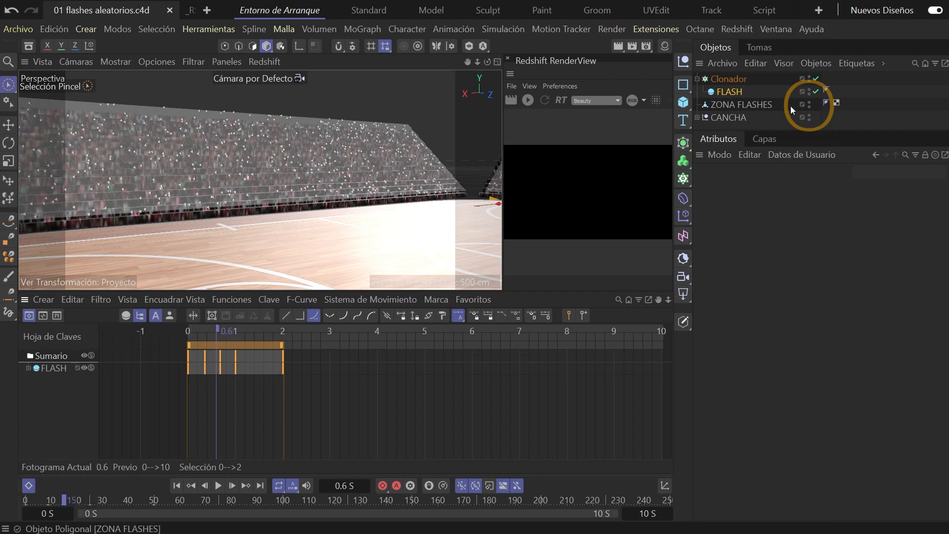
left_click(809, 102, "ctrl")
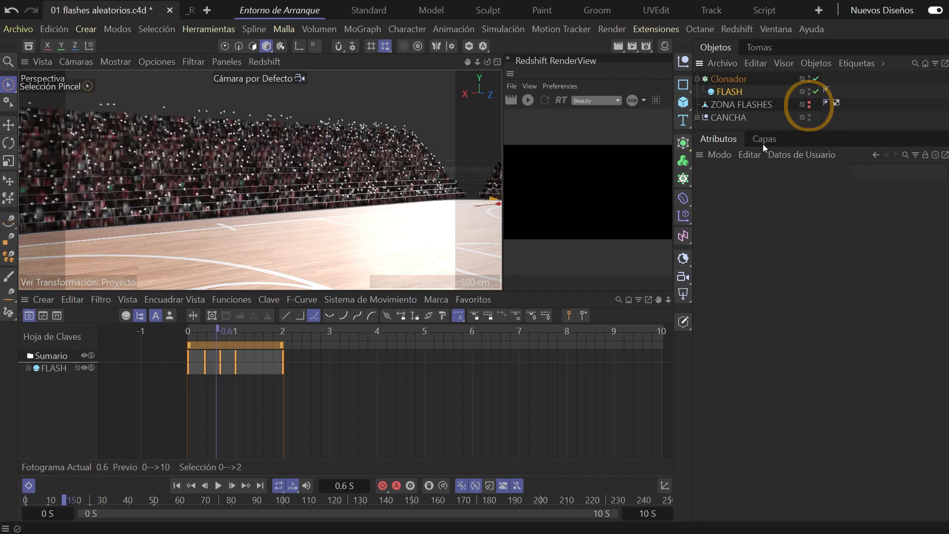
mouse_move(210, 329)
left_mouse_down()
mouse_move(188, 328)
mouse_move(236, 325)
mouse_move(213, 326)
left_mouse_up()
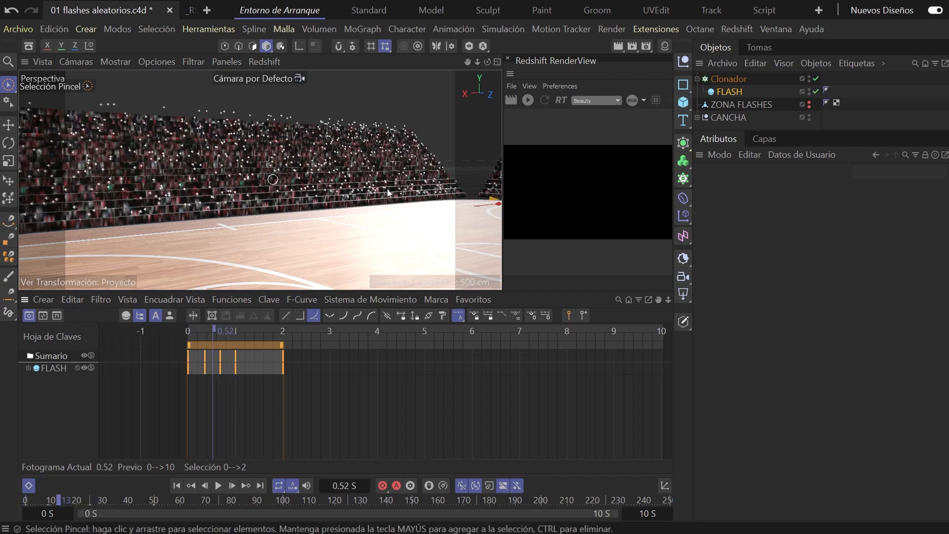
left_click(726, 105)
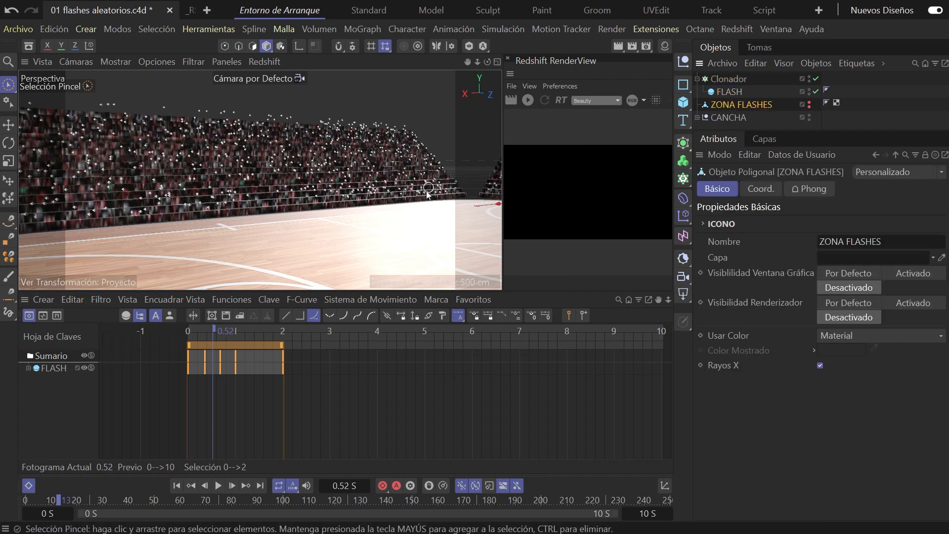
left_click_drag(428, 194, 463, 205, "alt")
key("e")
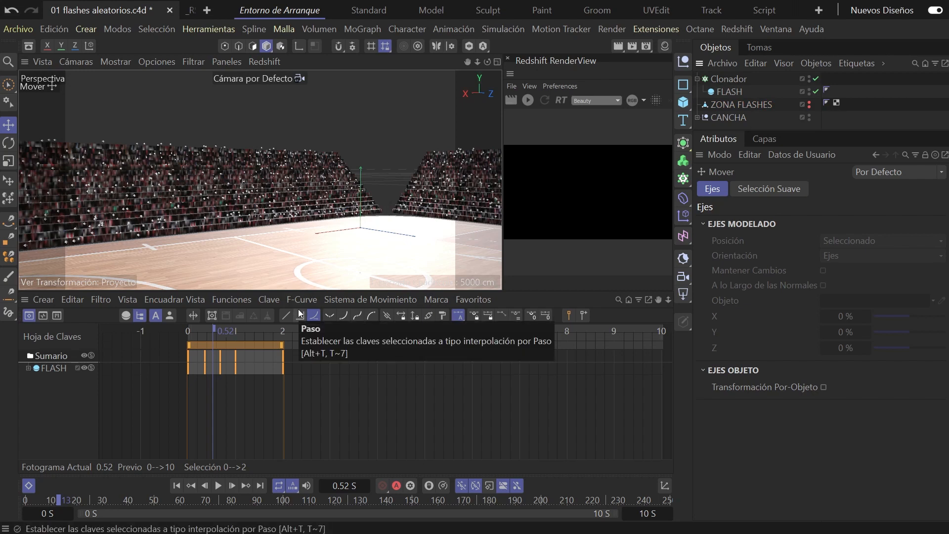
Add an Aleatorio effector to the Clonador and reselect the Clonador to show its properties
left_click(731, 79)
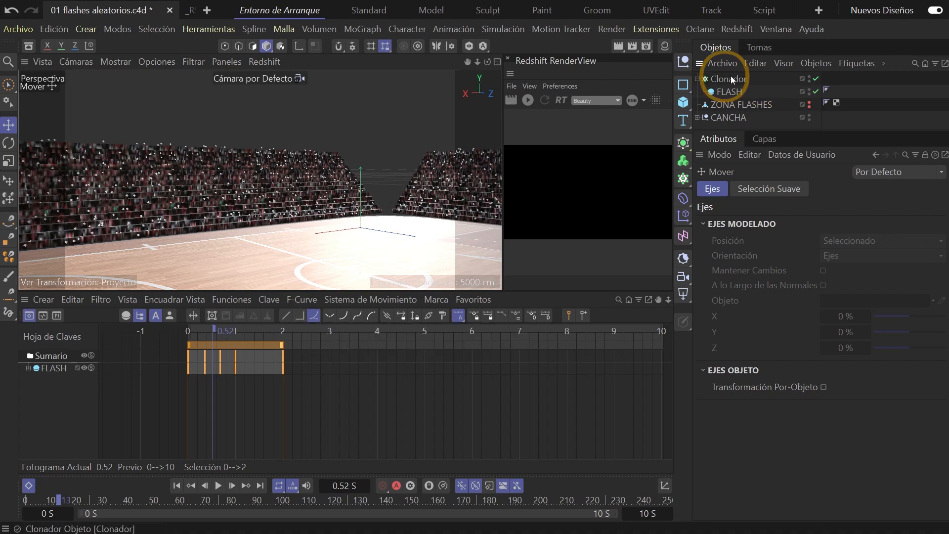
left_click(684, 217)
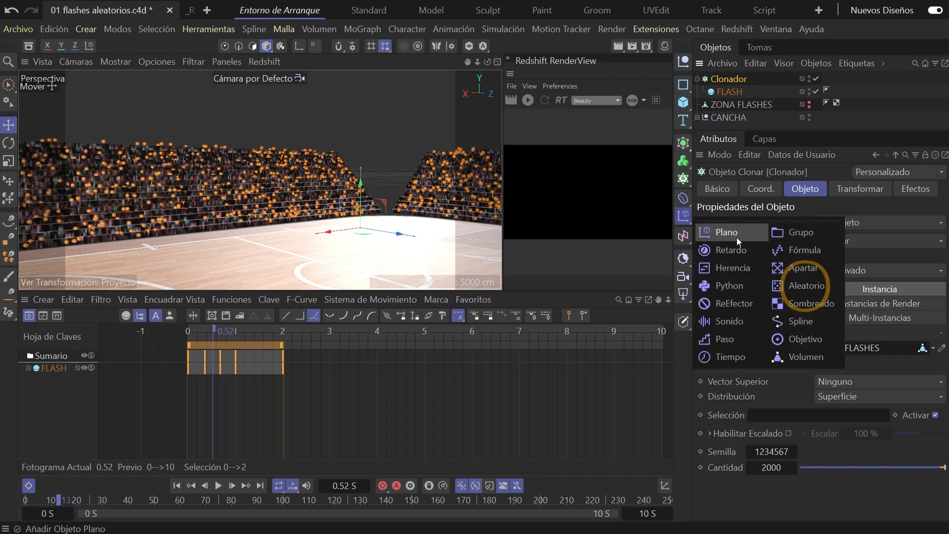
left_click(798, 285)
left_click(726, 93)
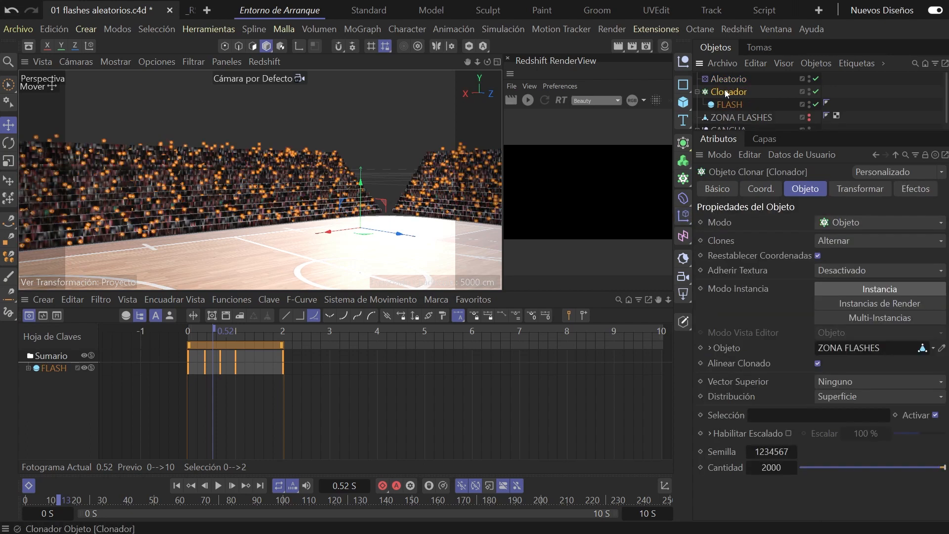
Remove the Aleatorio effector from the Clonador's effects list and assign it again
left_click(914, 189)
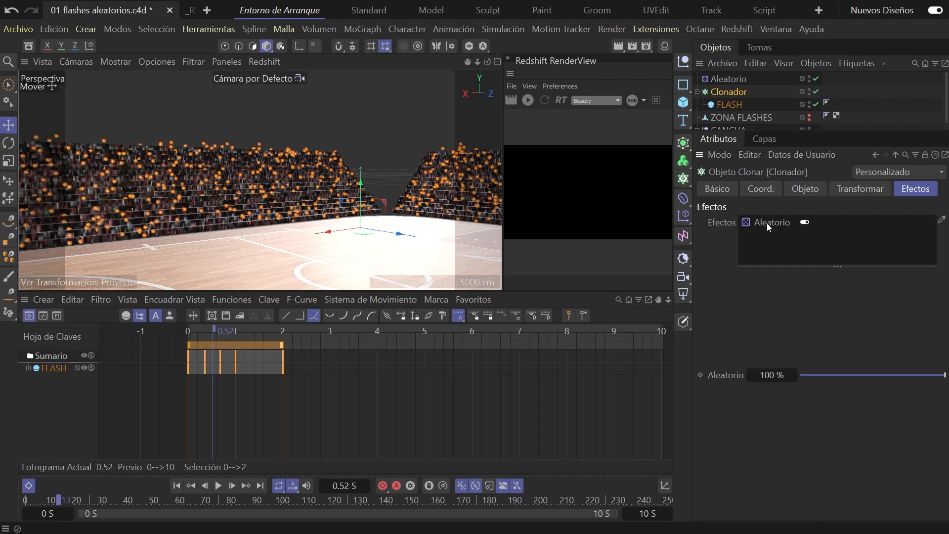
left_click_drag(766, 223, 752, 108)
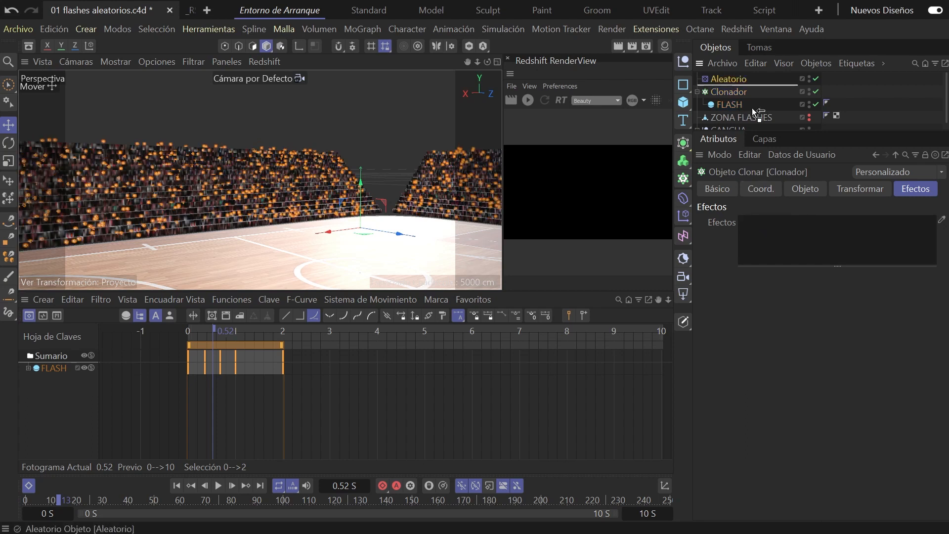
left_click_drag(776, 231, 775, 232)
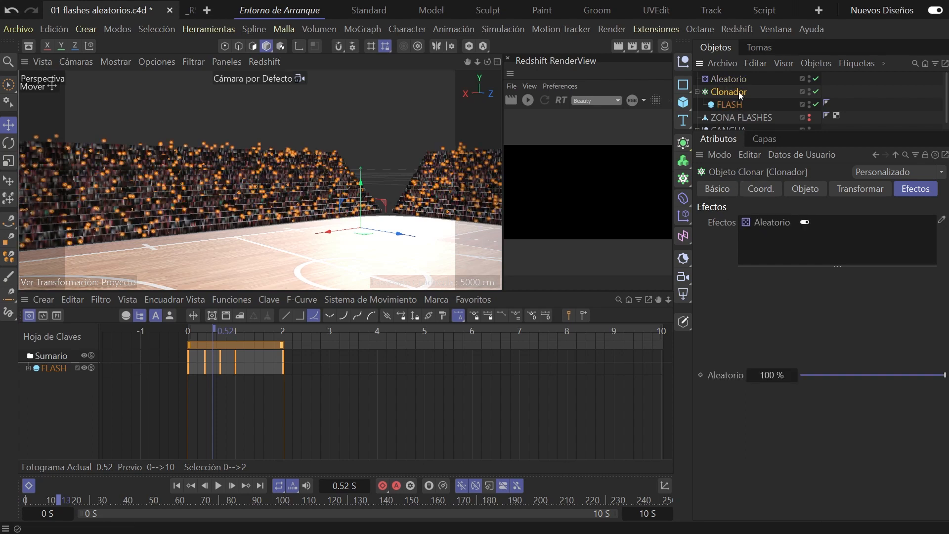
Disable the Aleatorio effector's position variation and set its time offset (Desfase de Tiempo) to 3 s
left_click(727, 79)
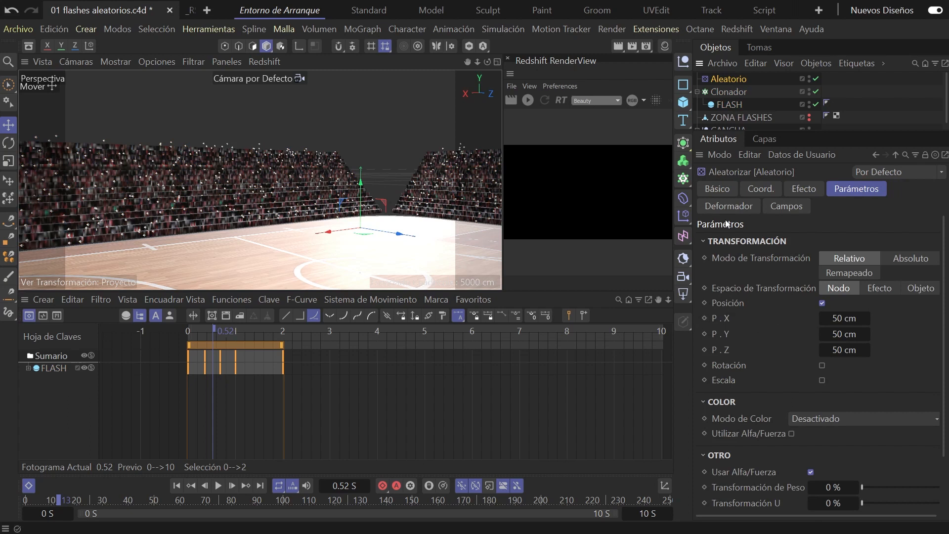
left_click(821, 304)
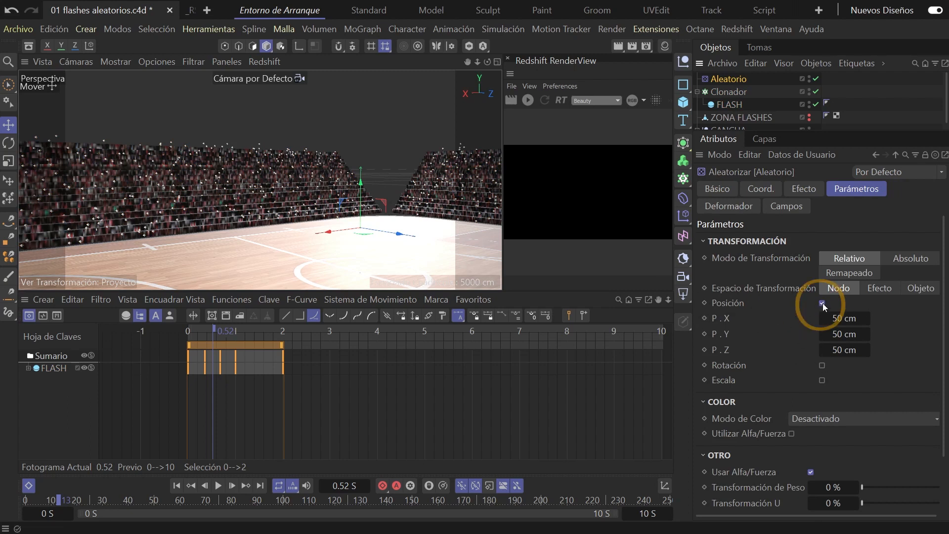
left_click(822, 303)
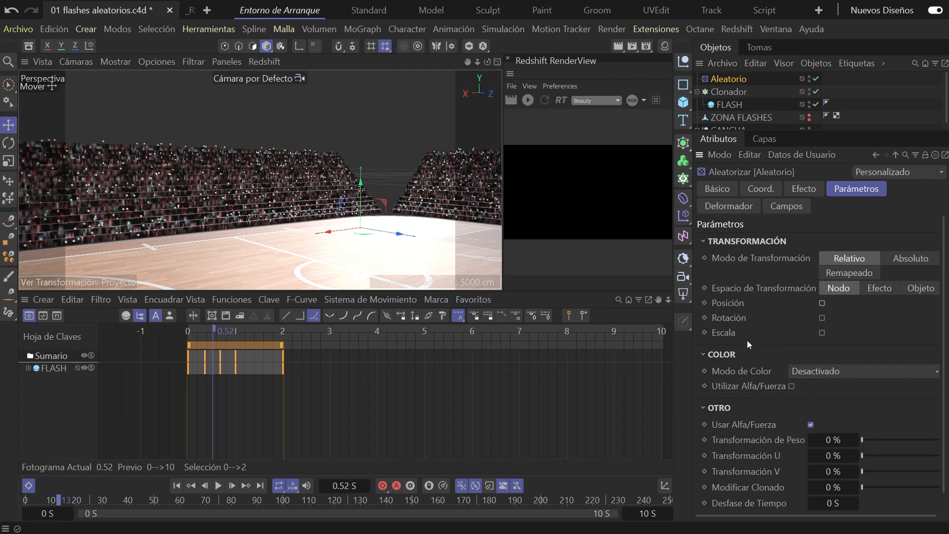
scroll(746, 340, "down", 1)
left_click(834, 483)
type("3")
key("Return")
Play the animation from the first frame to preview the randomly timed flashes
left_click(177, 485)
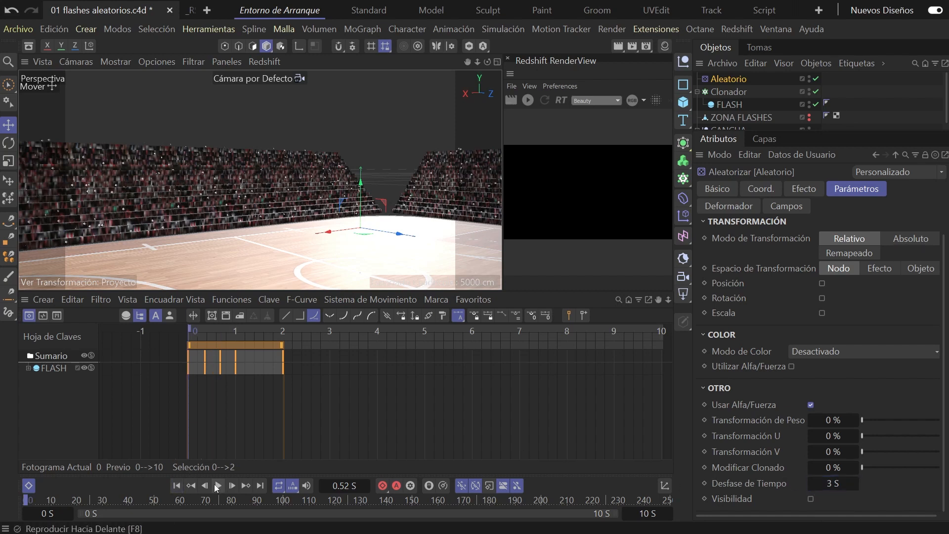
left_click(216, 486)
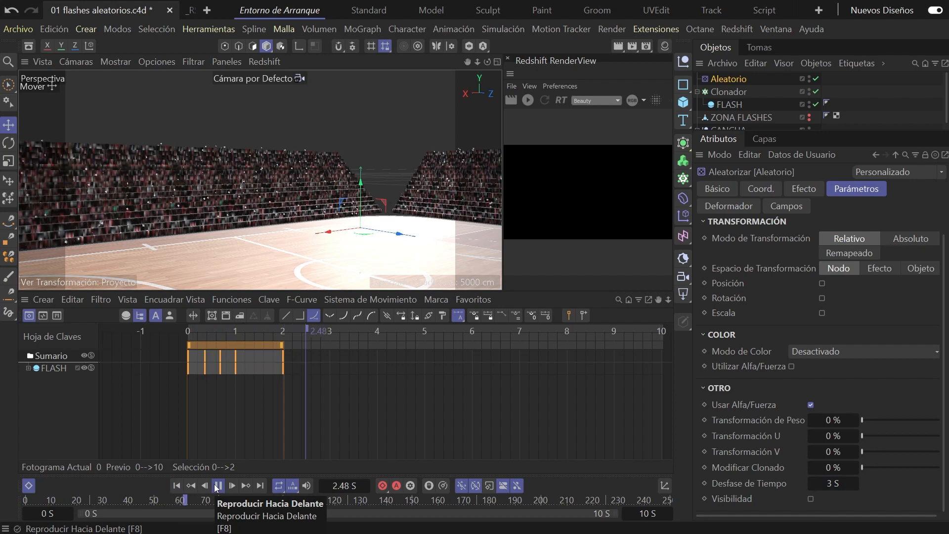
left_click(217, 485)
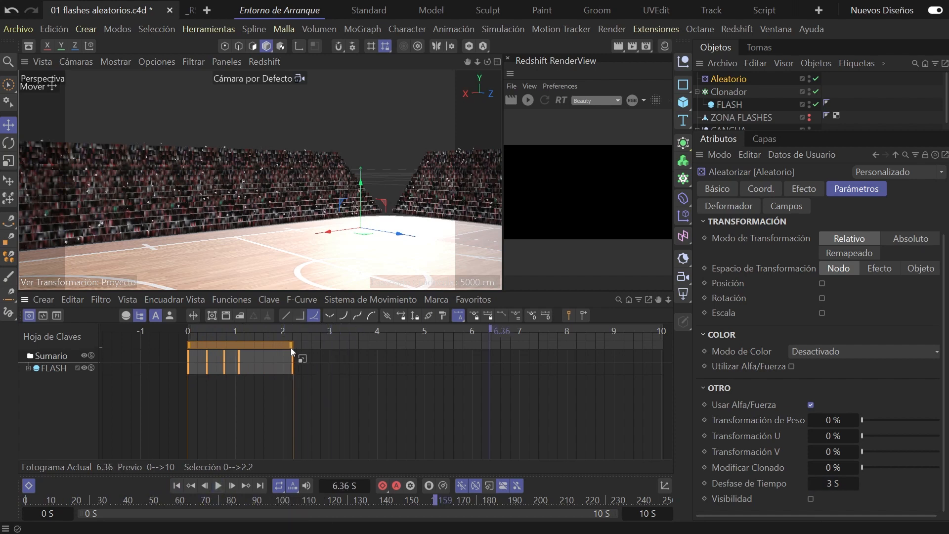
Move only the last FLASH radius key to 4 s and replay the animation from the start
left_click_drag(300, 353, 377, 356)
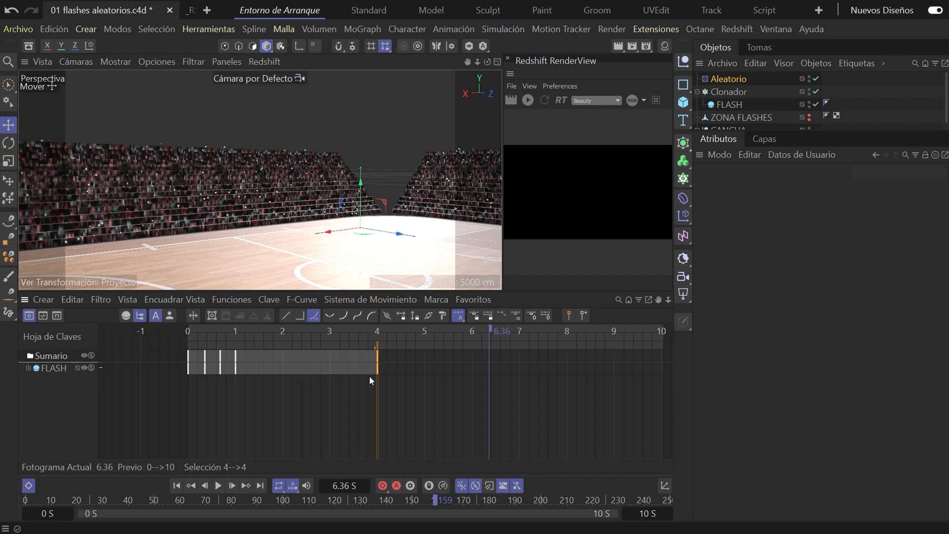
left_click(177, 485)
left_click(219, 486)
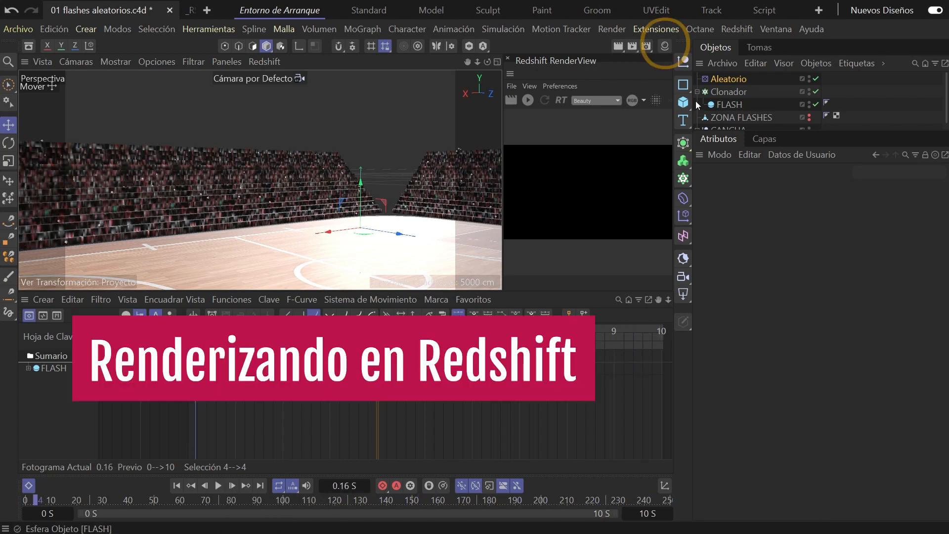
Show the scene materials and delete the existing RS FLASH material
left_click(665, 45)
left_click(606, 105)
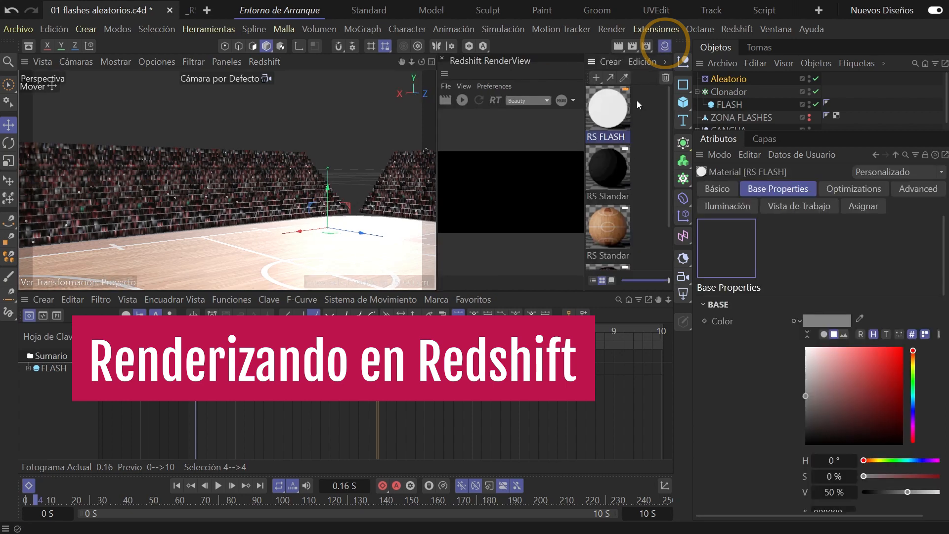
key("Delete")
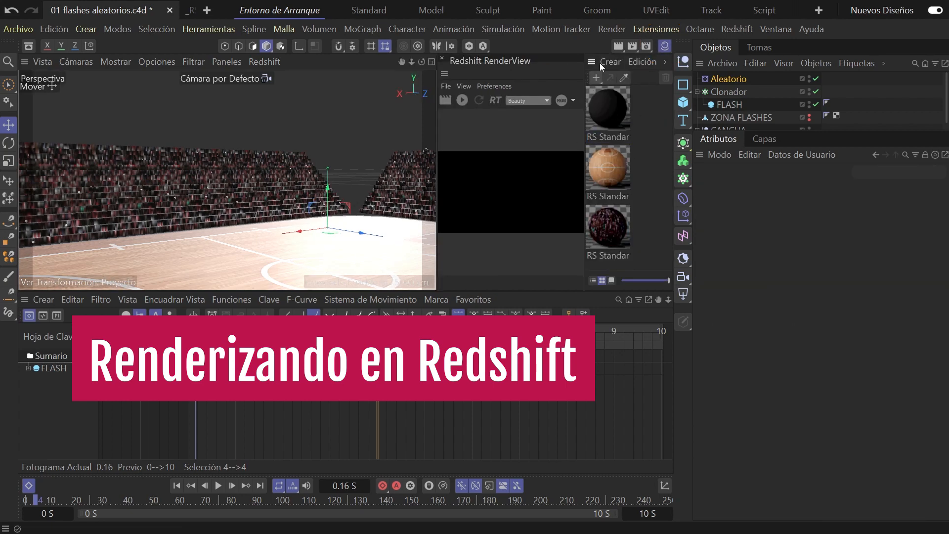
Create a new Redshift Standard material and name it RS FLASH
left_click(596, 78)
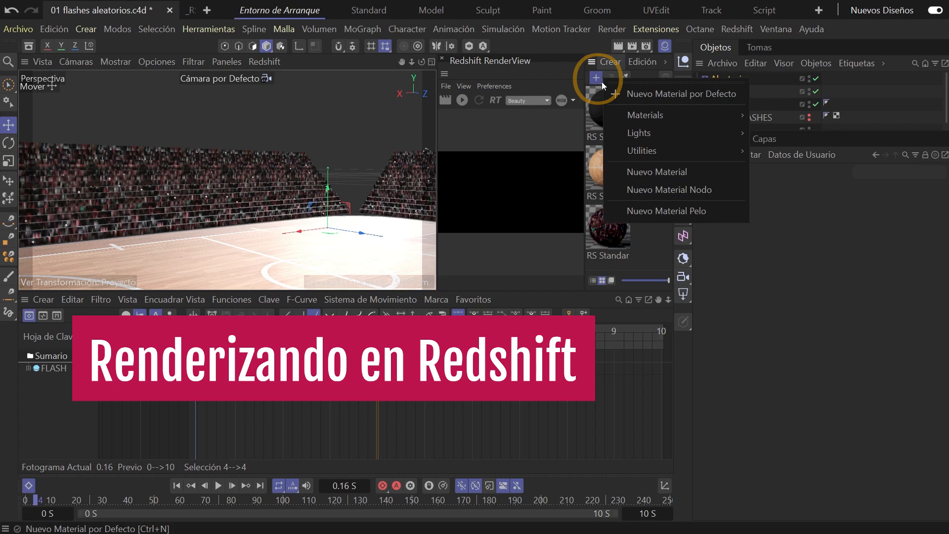
mouse_move(647, 116)
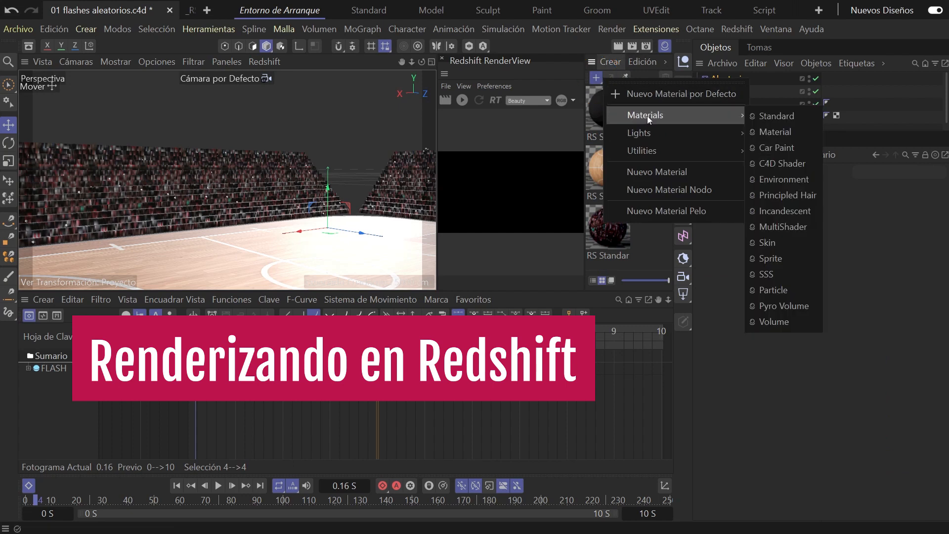
left_click(784, 118)
double_click(611, 137)
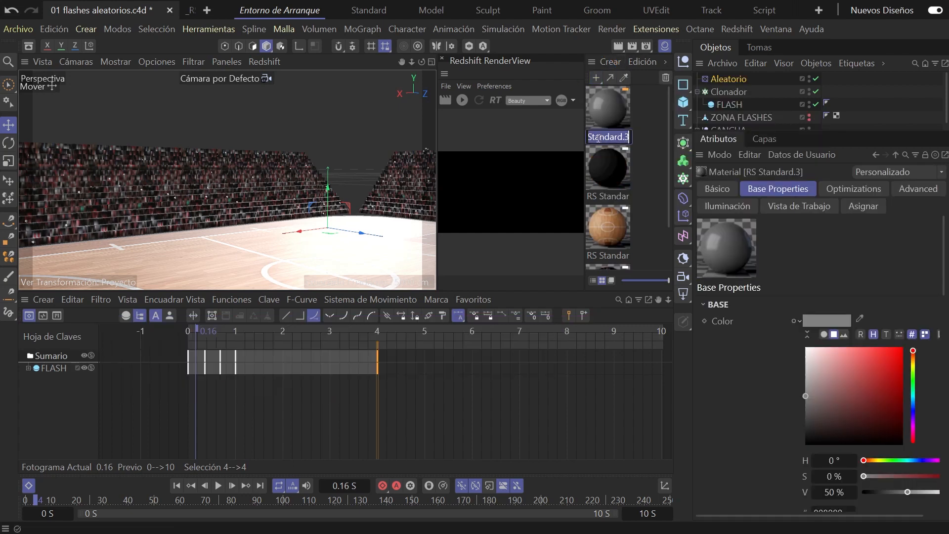
type("RS")
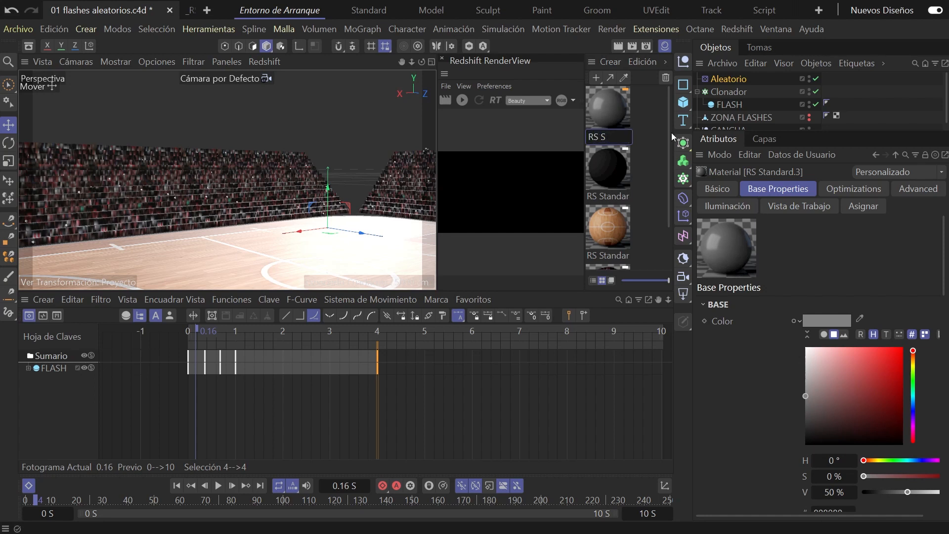
type(" FLASH")
key("Return")
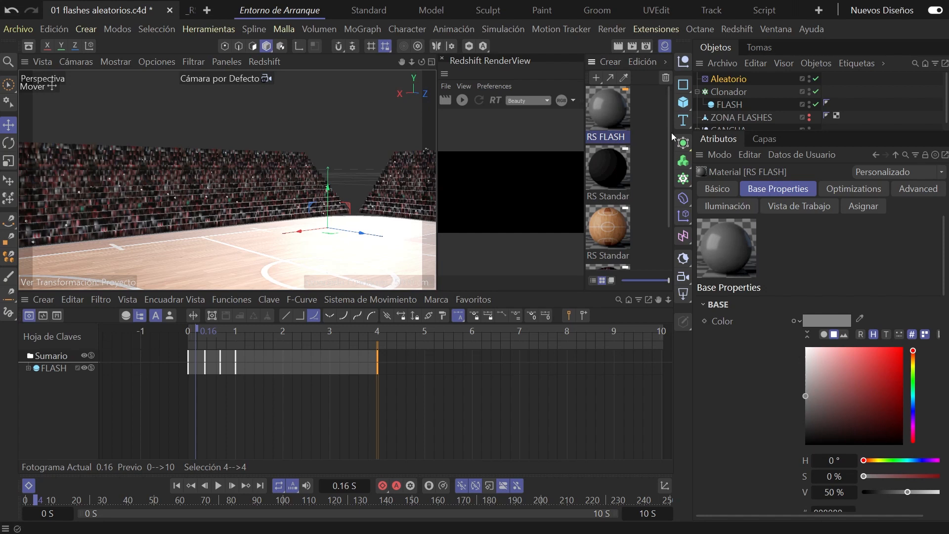
Open RS FLASH in an enlarged node editor with its attributes shown, and collapse all the base property sections
double_click(614, 98)
left_click_drag(798, 97, 176, 67)
left_click_drag(618, 405, 835, 453)
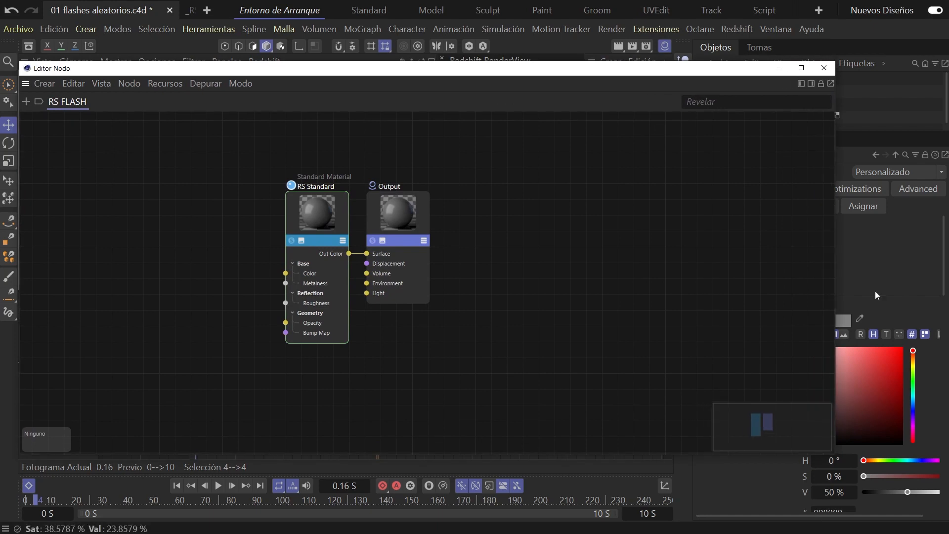
left_click(813, 84)
left_click(647, 250)
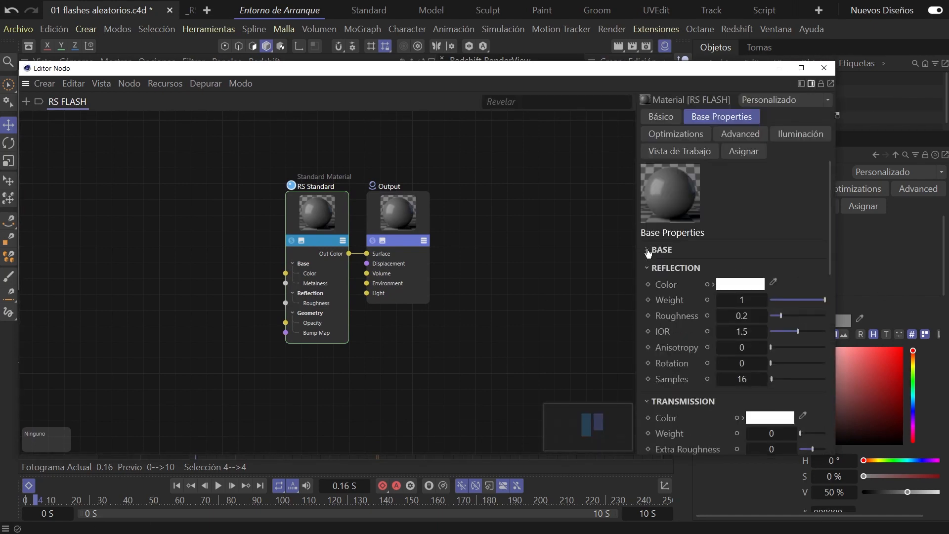
left_click(647, 268)
left_click(648, 286)
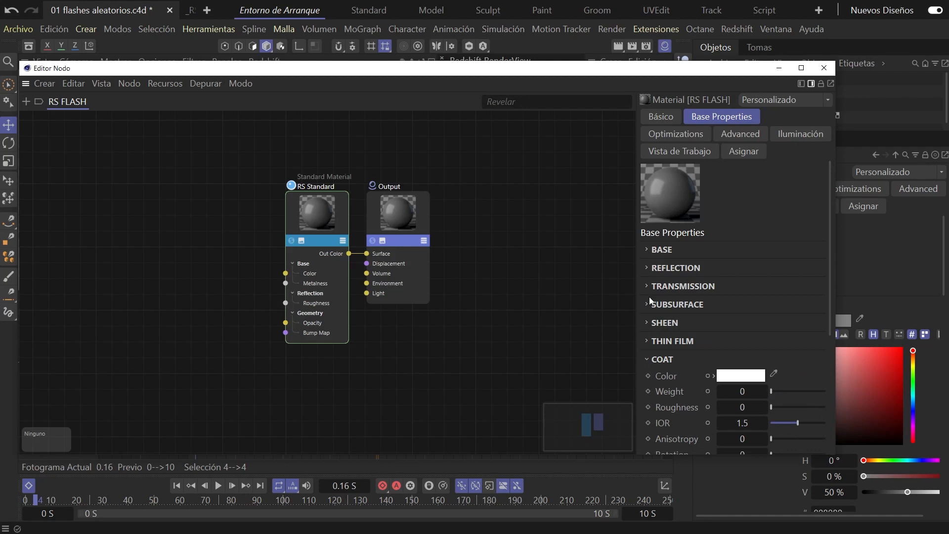
left_click(648, 360)
left_click(647, 378)
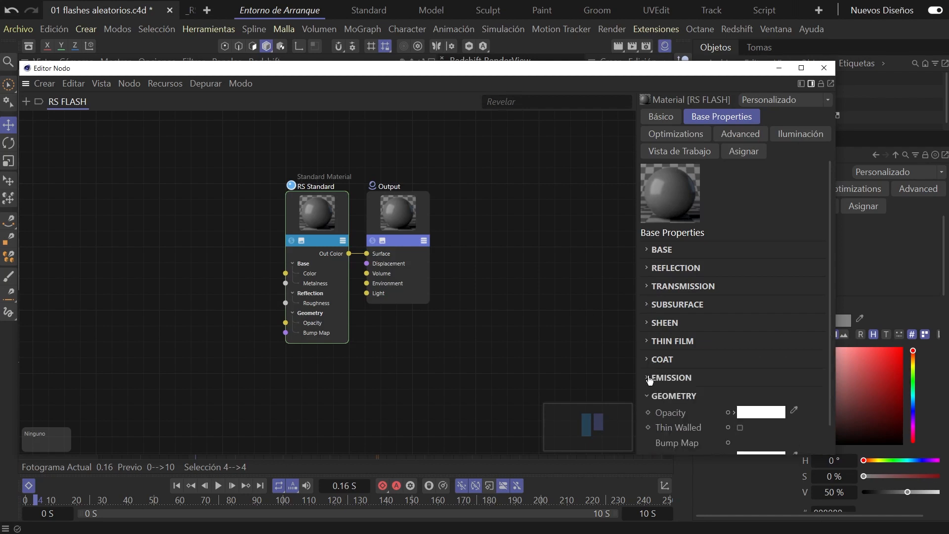
left_click(648, 396)
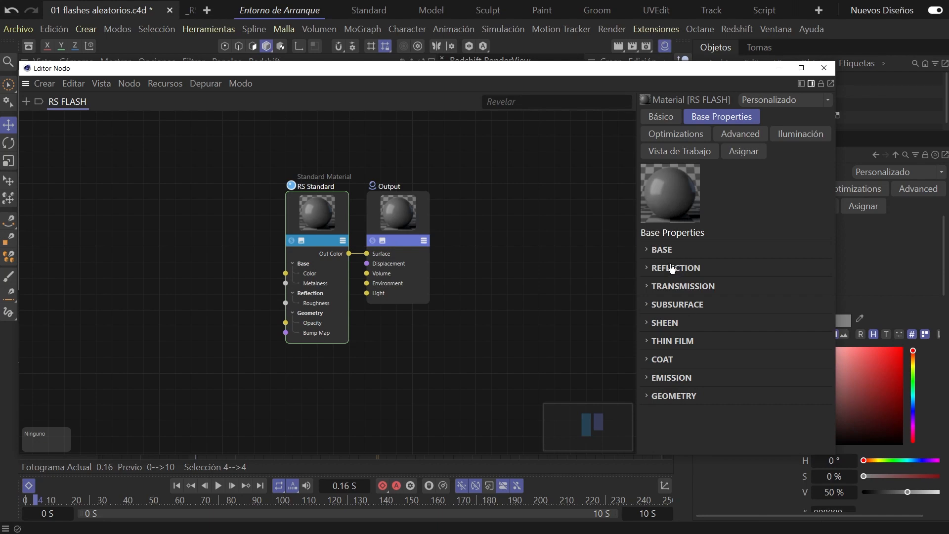
Set the RS FLASH material's emission weight to 2 and close the node editor
left_click(648, 378)
left_click(729, 411)
key("Return")
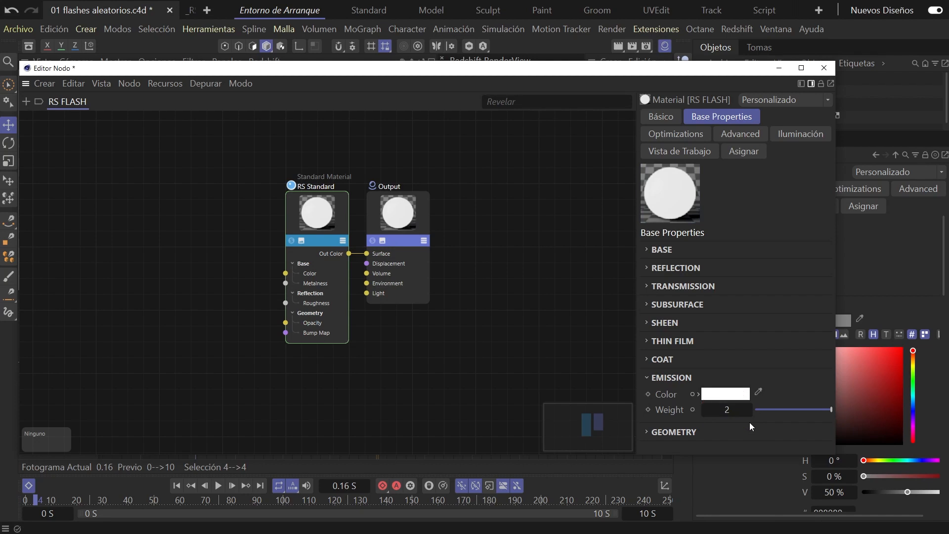
left_click(824, 68)
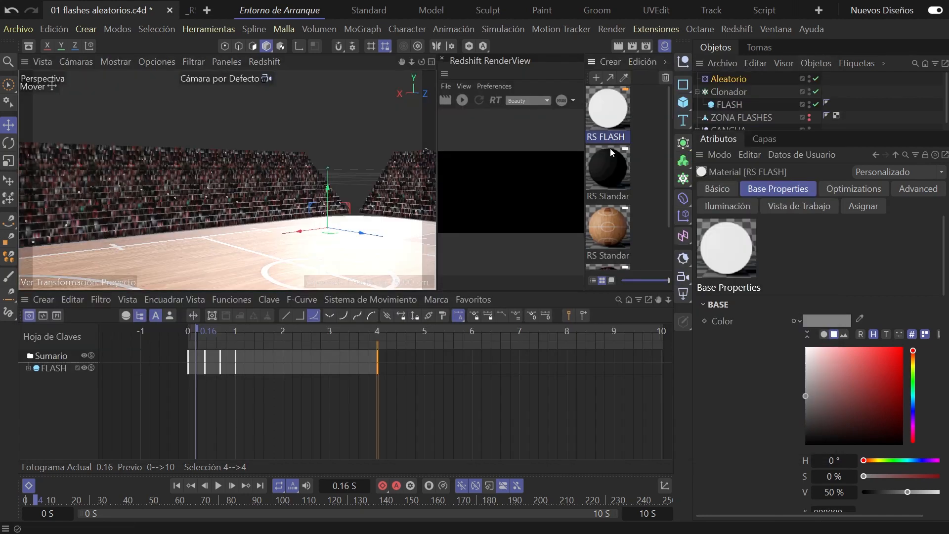
Apply the RS FLASH material to the FLASH sphere and collapse the Clonador hierarchy
left_click_drag(712, 95, 727, 104)
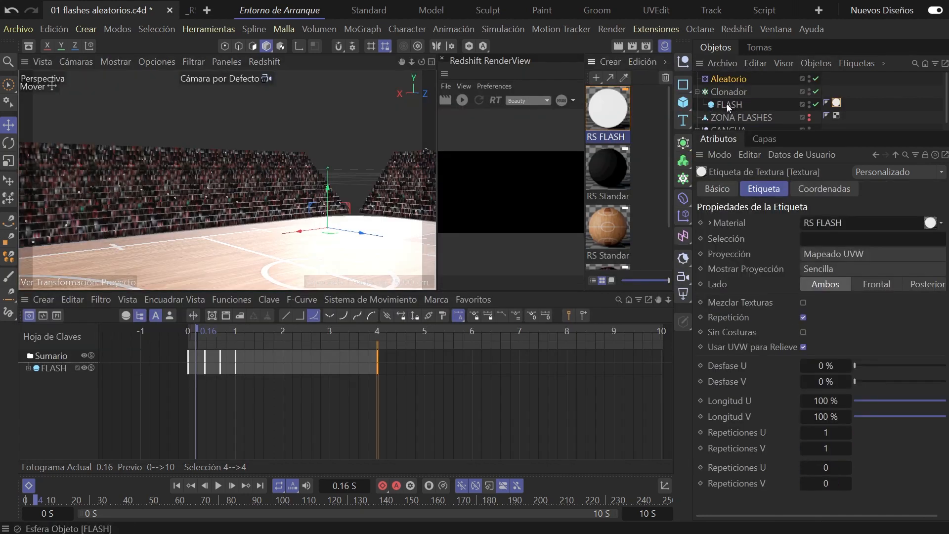
left_click(697, 91)
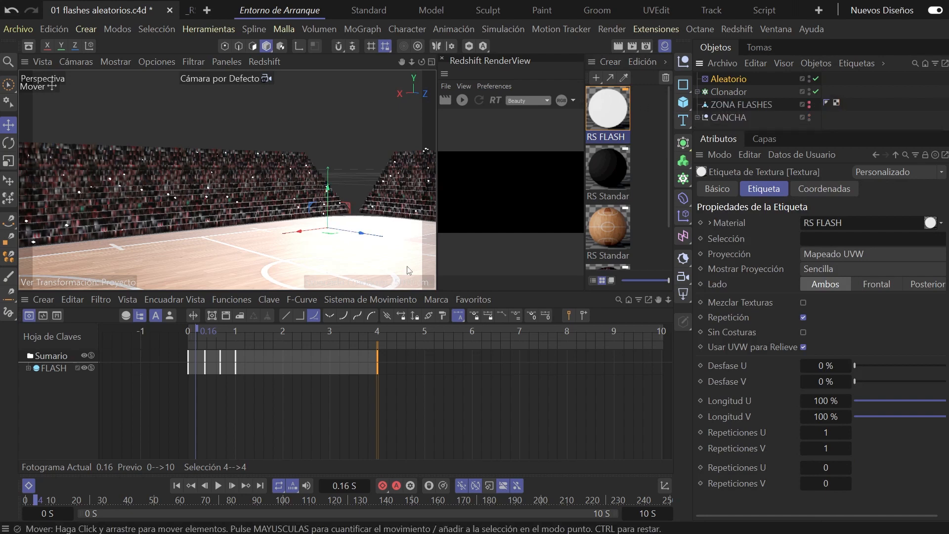
Hide the materials and timeline to make room for a wider Redshift RenderView, and start its live render
left_click(665, 47)
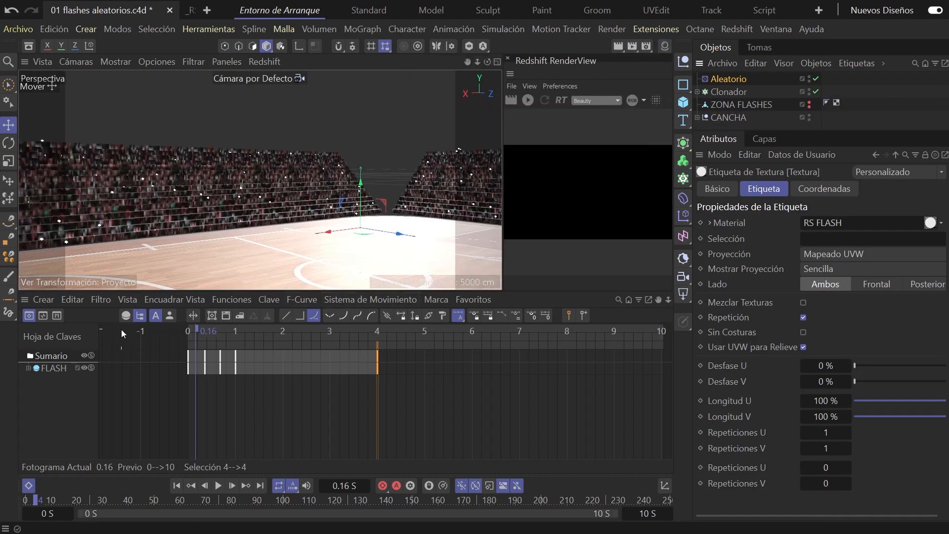
left_click(28, 485)
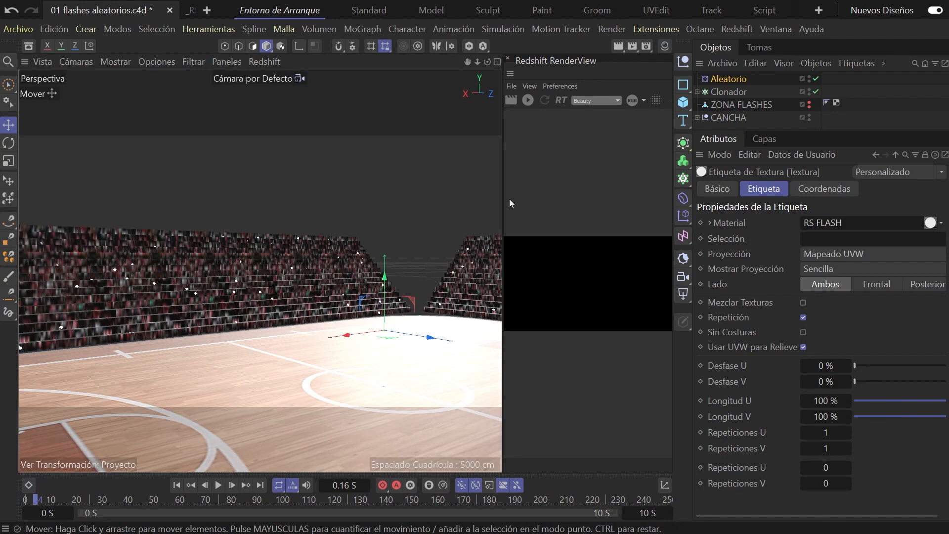
left_click_drag(503, 191, 229, 191)
left_click(256, 100)
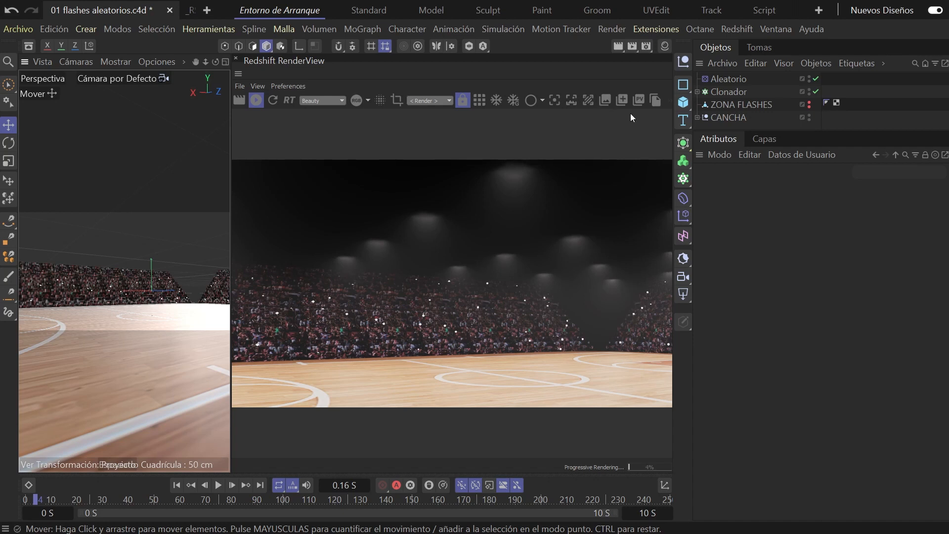
Enable Bloom, Flare and Streak in the RenderView's post effects, showing the Bloom and Streak parameters and collapsing Color Management
left_click(669, 101)
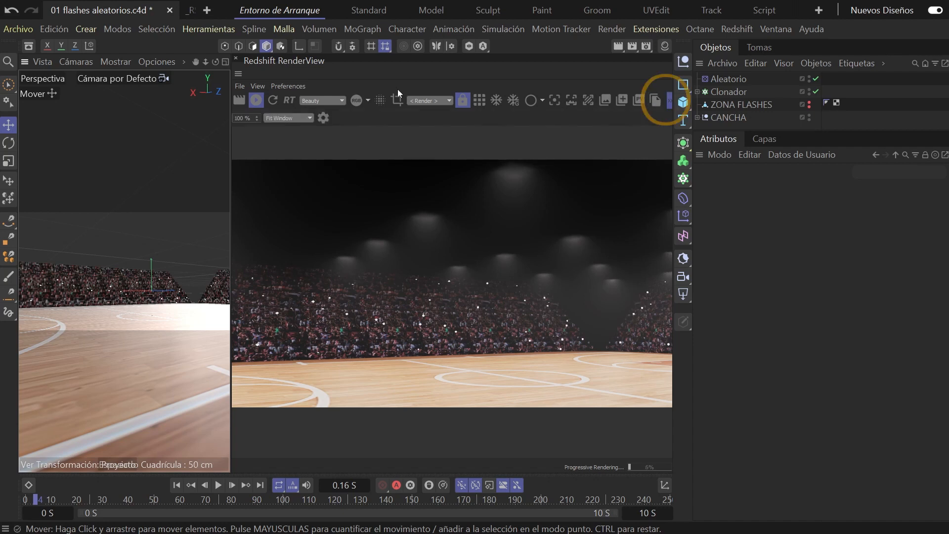
left_click(322, 117)
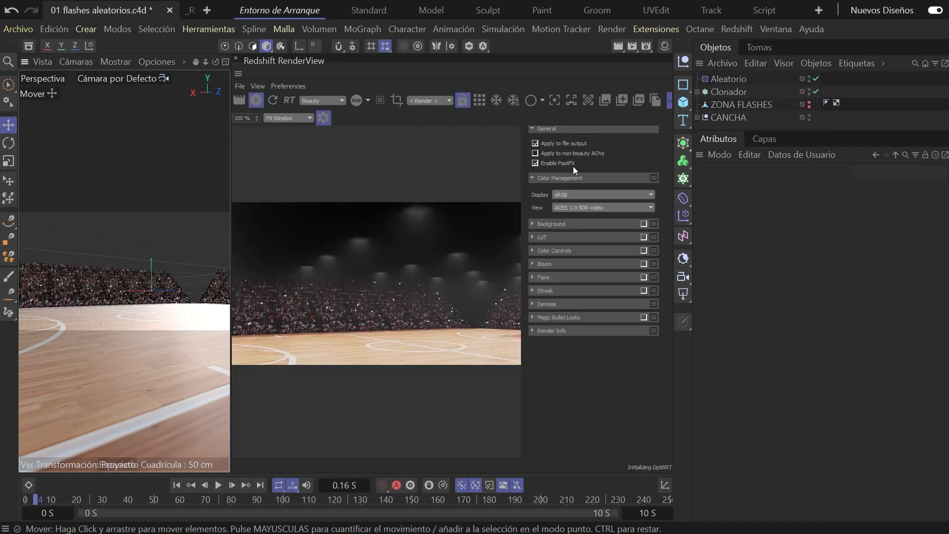
left_click(644, 264)
left_click(644, 264)
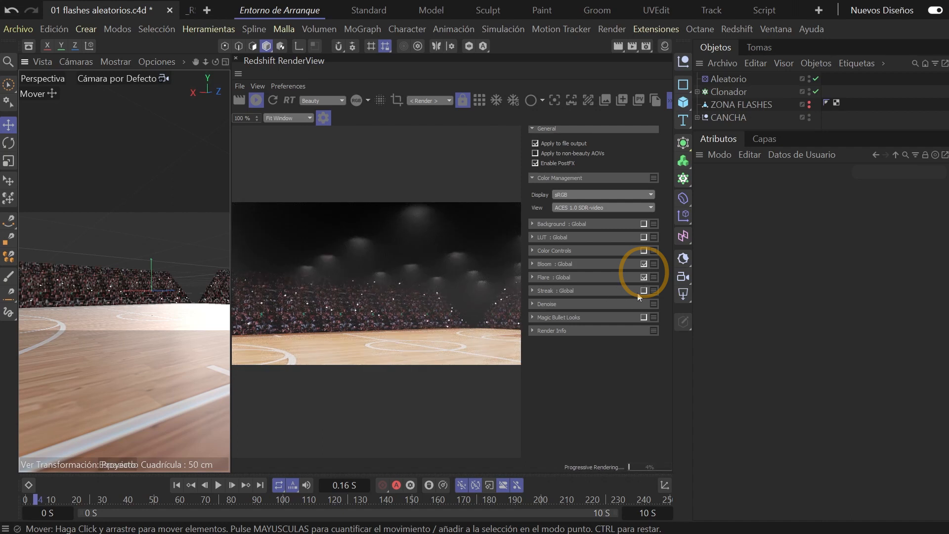
left_click(644, 291)
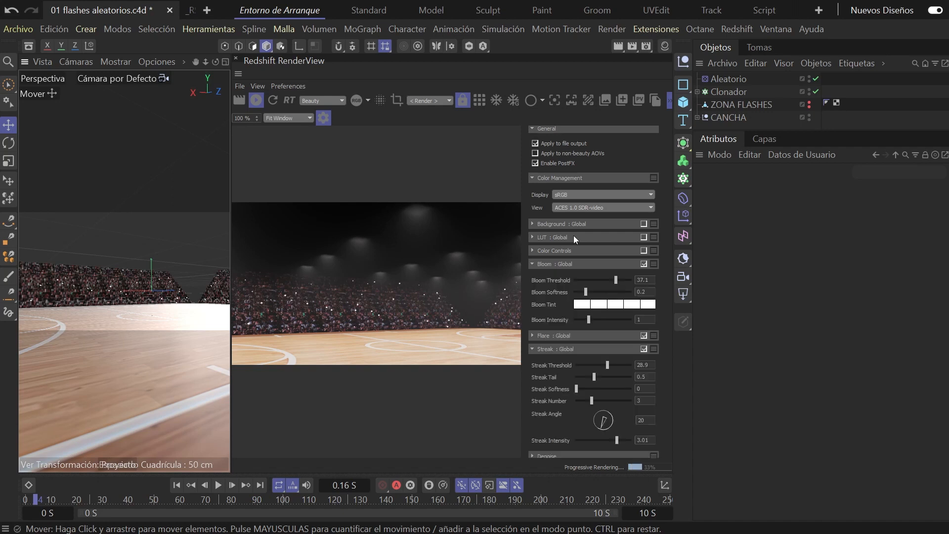
left_click(533, 178)
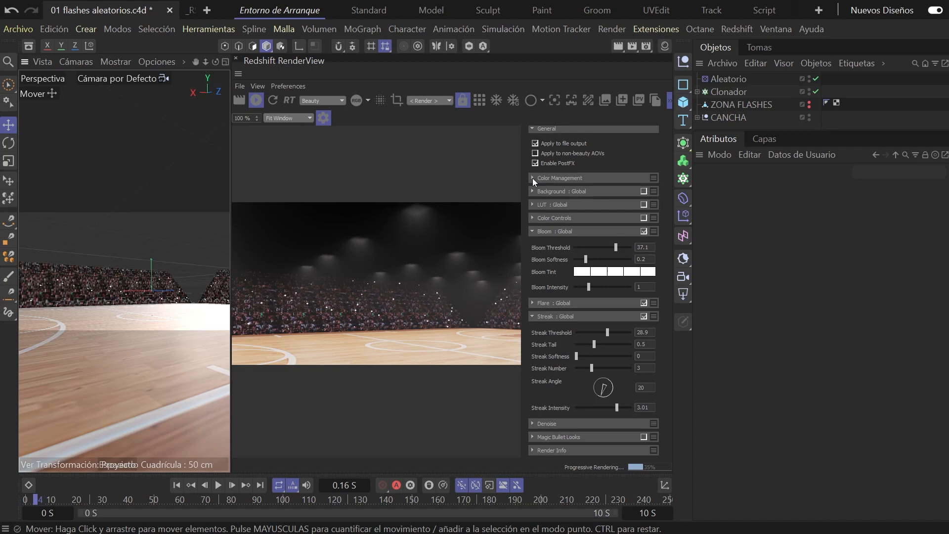
Collapse the Bloom and Streak parameters, and open the RS FLASH material's base properties with the groups above Emission collapsed
left_click(533, 232)
left_click(533, 258)
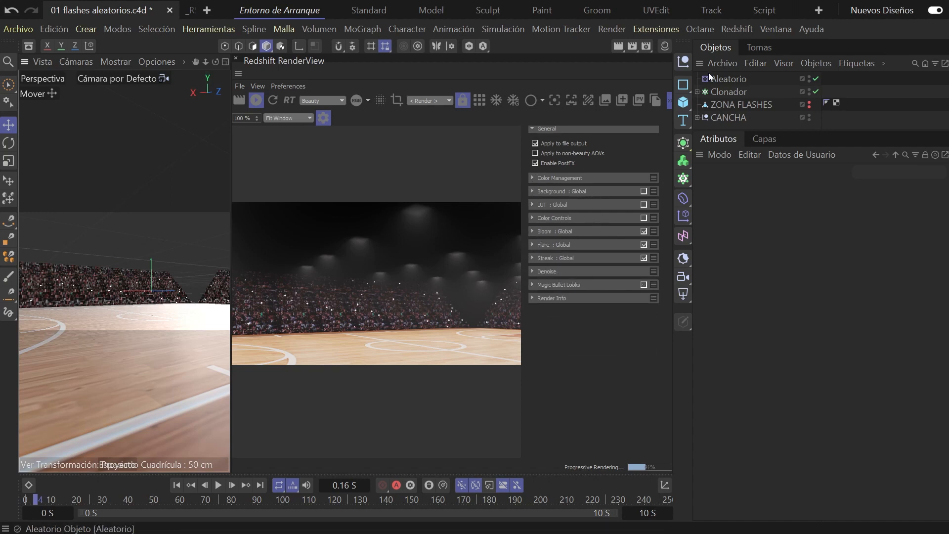
left_click(665, 46)
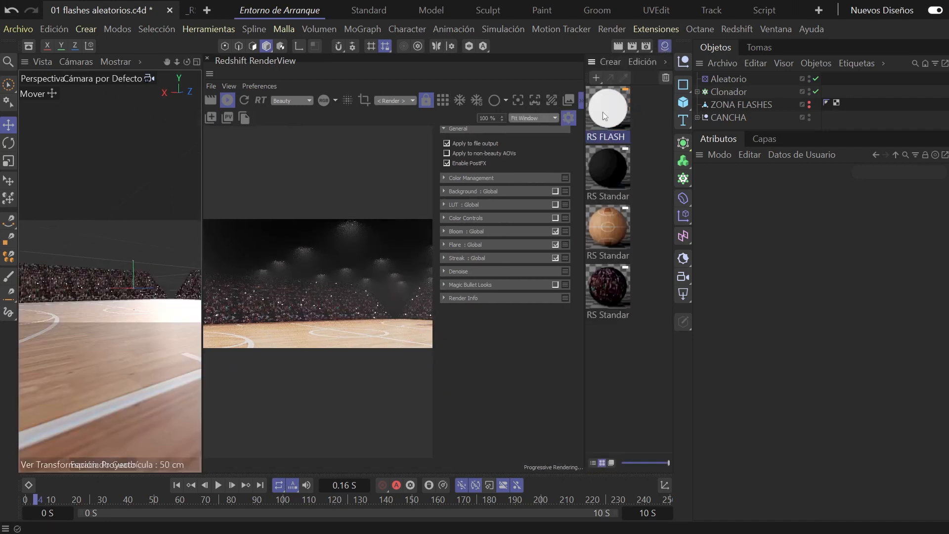
double_click(603, 112)
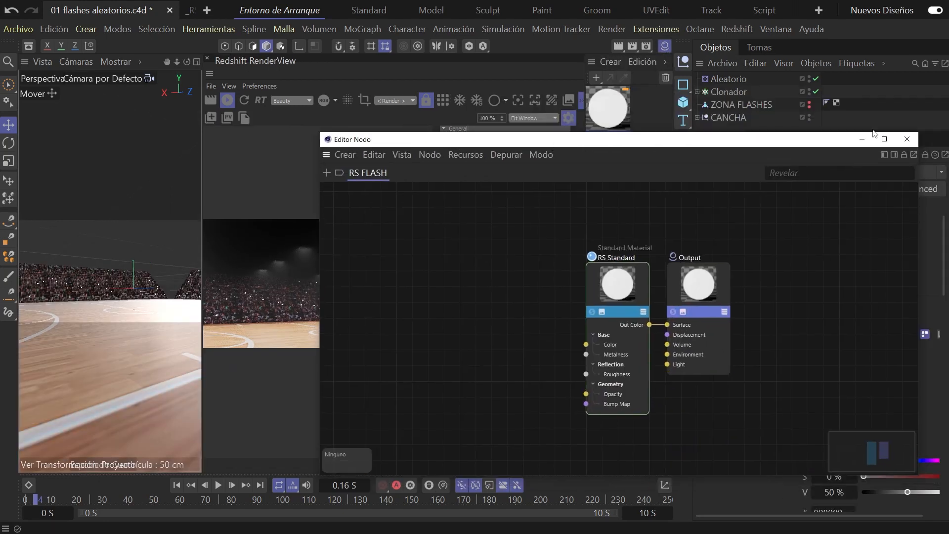
left_click(944, 138)
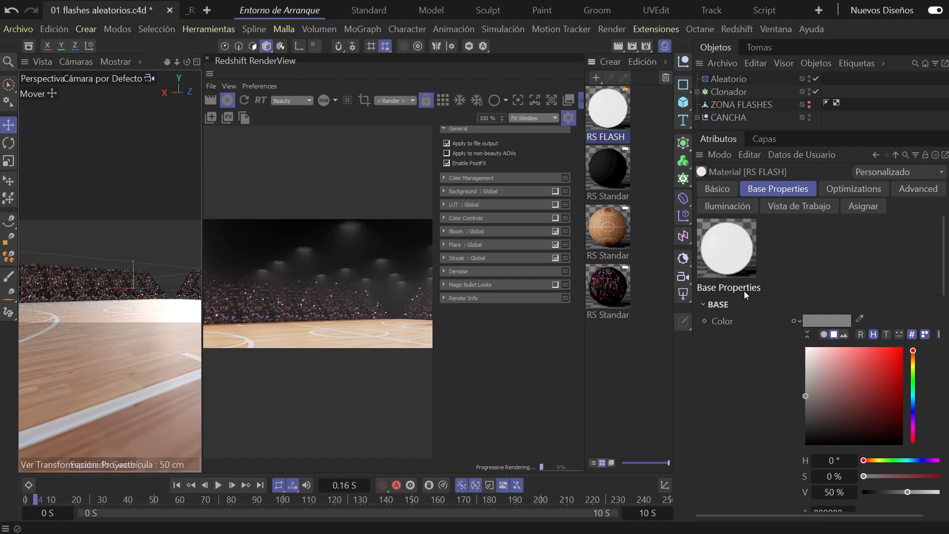
left_click(703, 305)
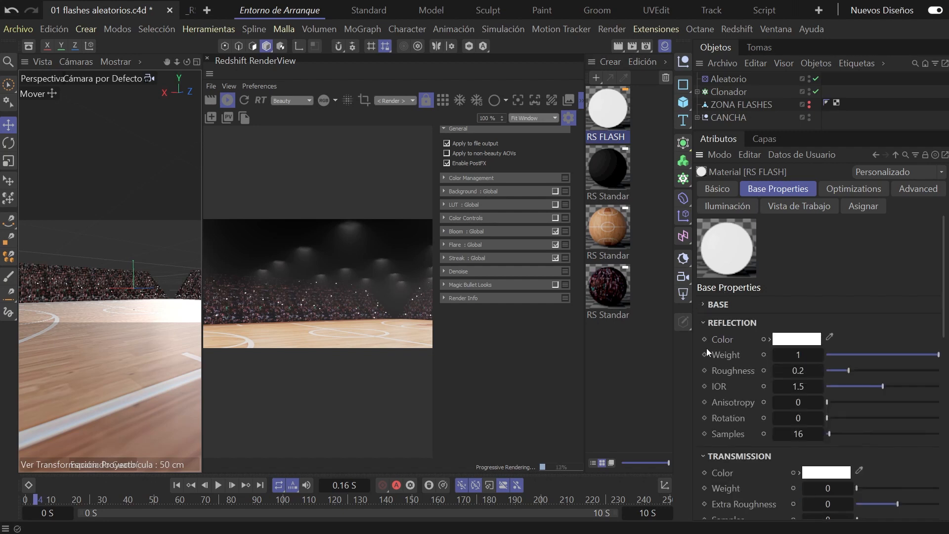
left_click(704, 323)
left_click(705, 341)
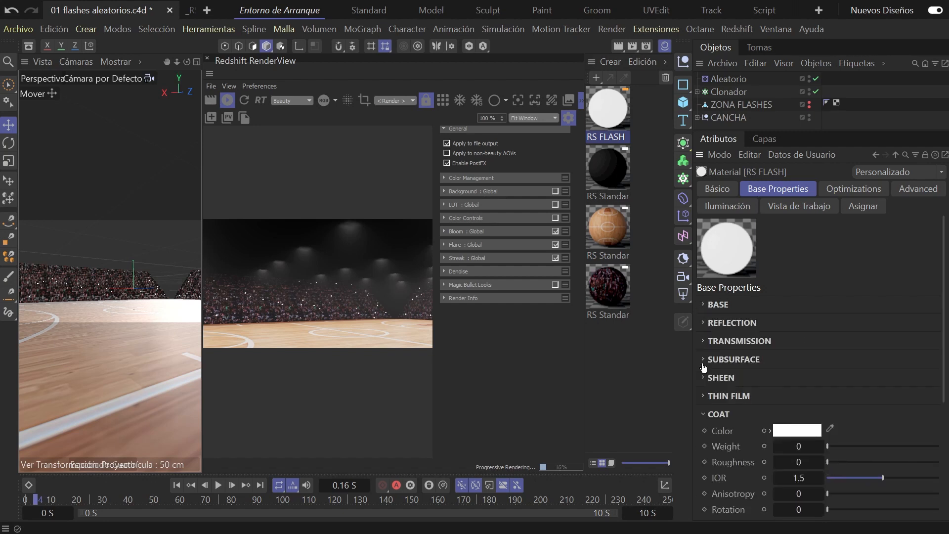
left_click(704, 415)
Try emission weights of 10 and 50 on the RS FLASH material
left_click(792, 466)
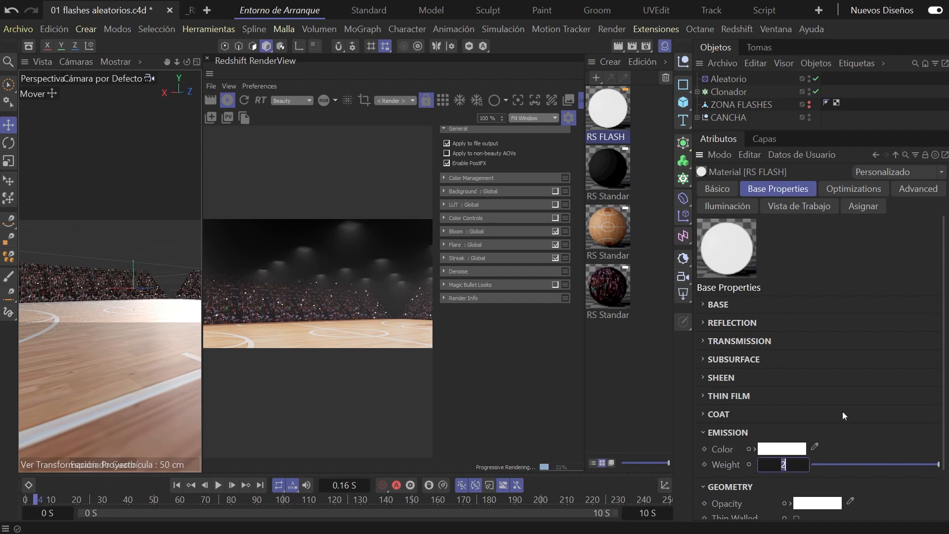
type("10")
key("Return")
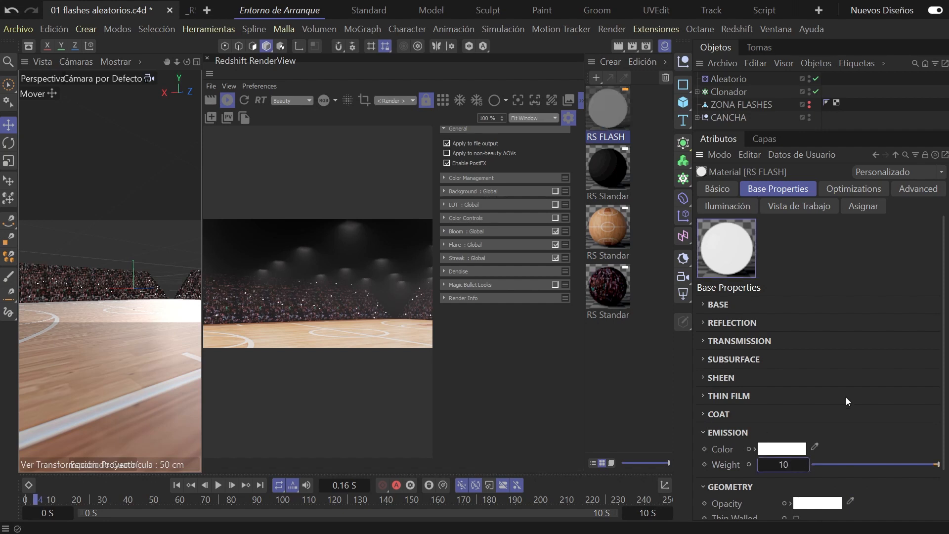
left_click(783, 465)
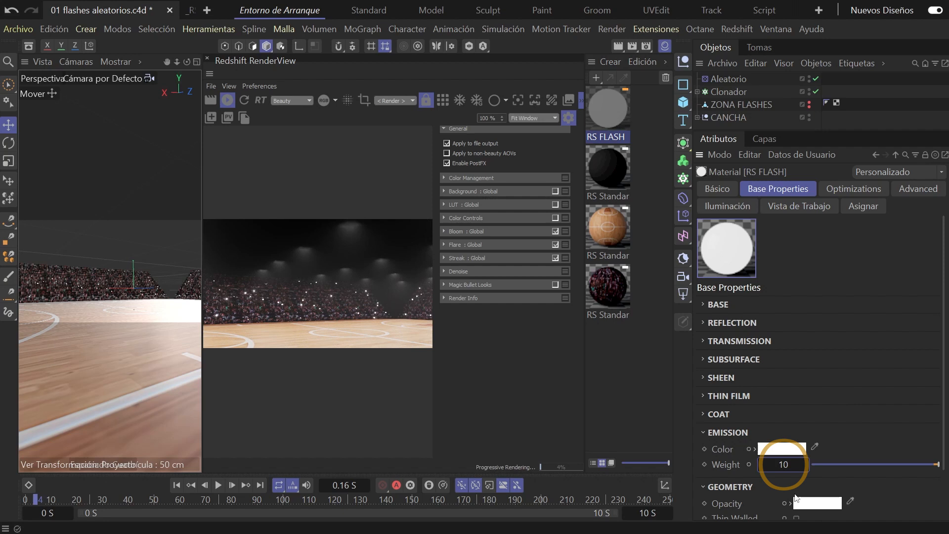
type("50")
key("Return")
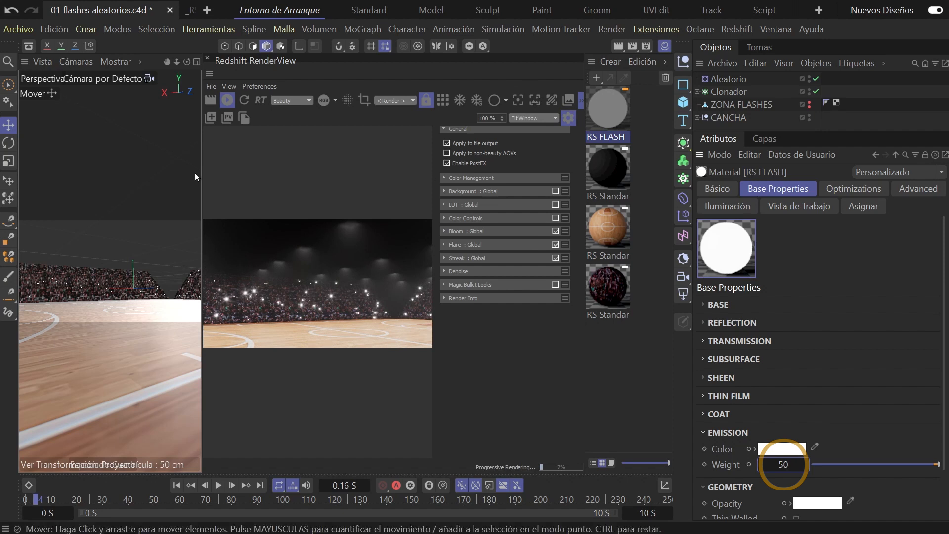
Hide the materials, widen the Redshift RenderView, and show an enlarged keyframe timeline below it
left_click(665, 45)
left_click_drag(230, 270, 142, 262)
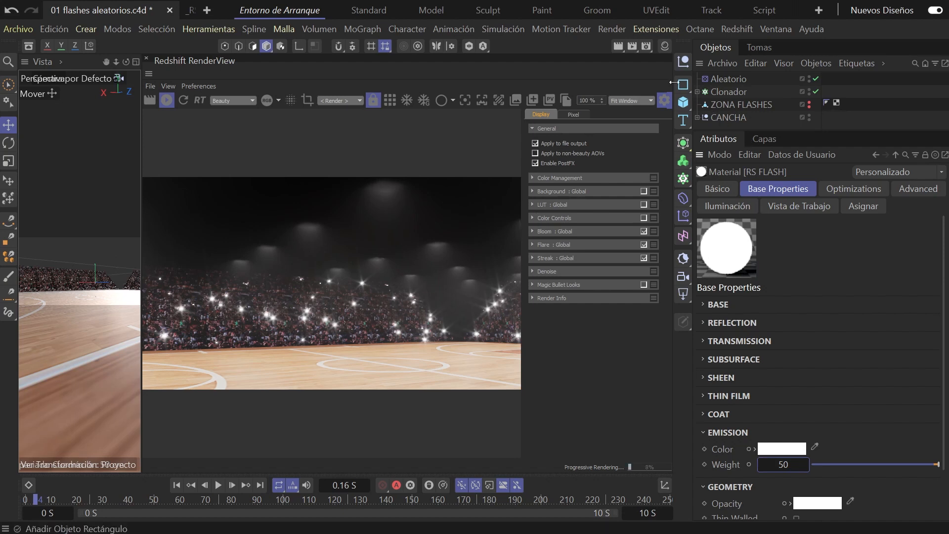
left_click(28, 485)
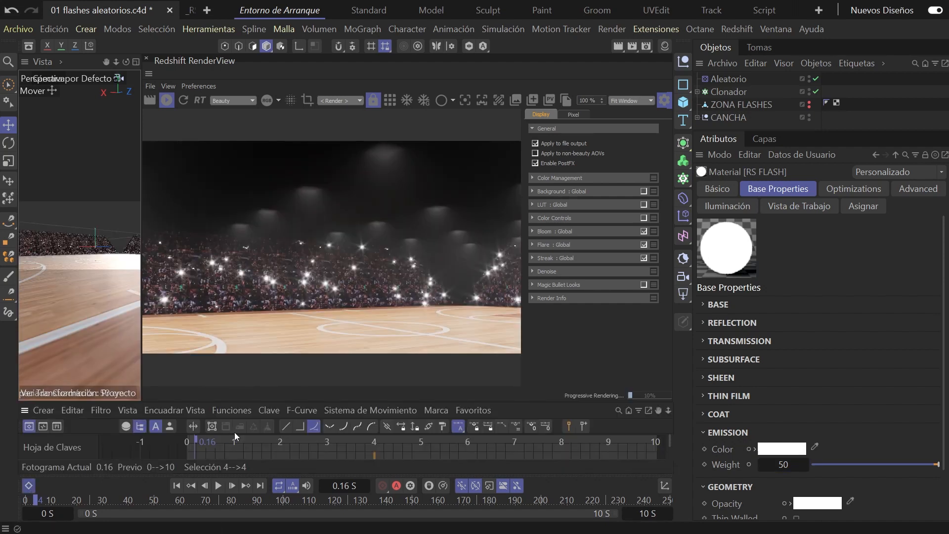
left_click_drag(257, 401, 257, 344)
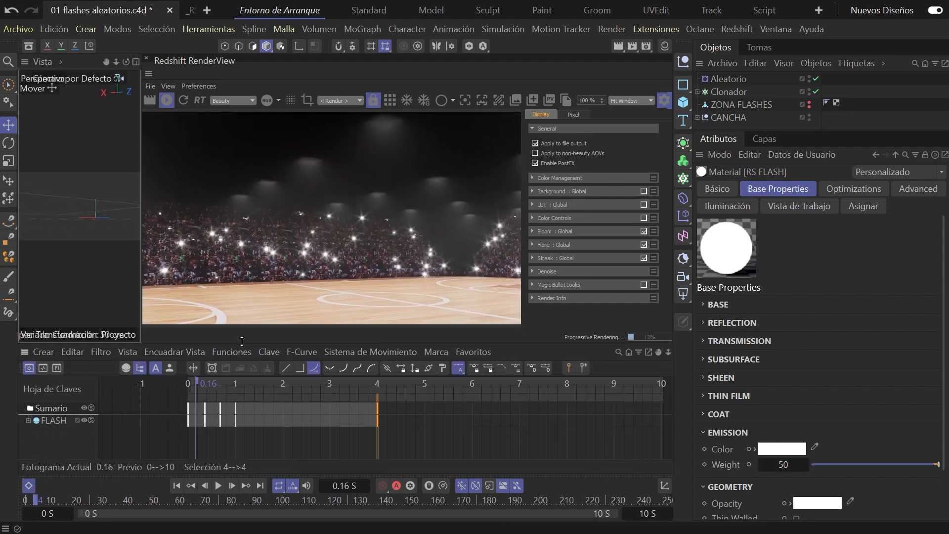
Set the FLASH sphere's radius key at 0.36 S to 5 cm
left_click(698, 92)
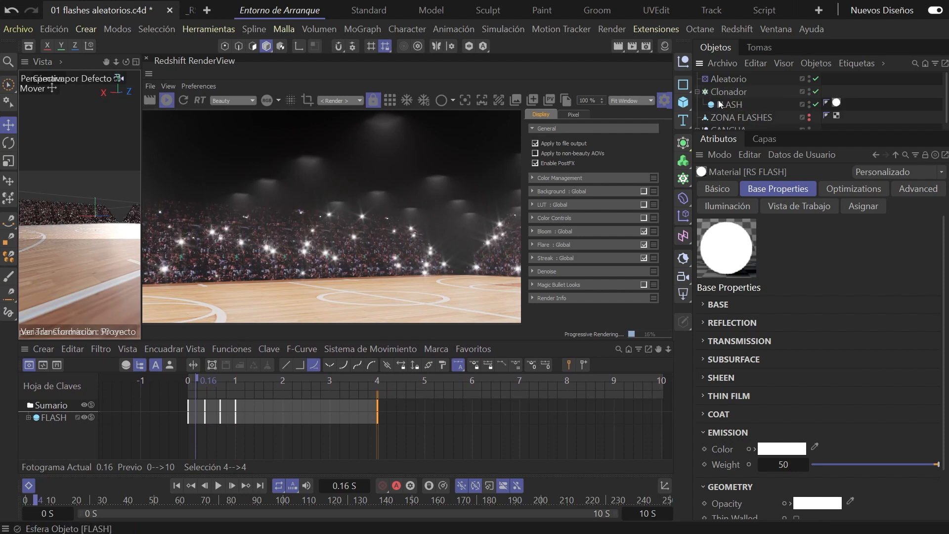
left_click(724, 106)
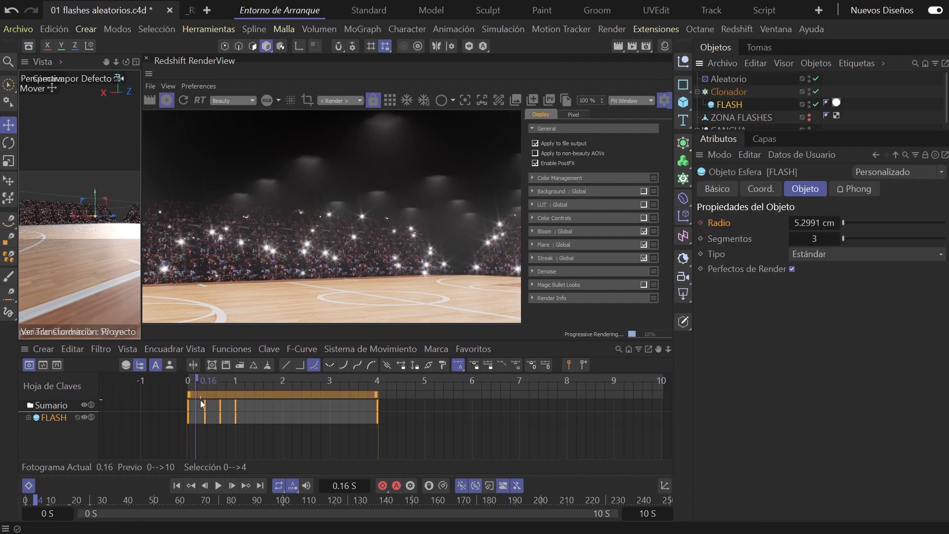
left_click_drag(197, 382, 206, 379)
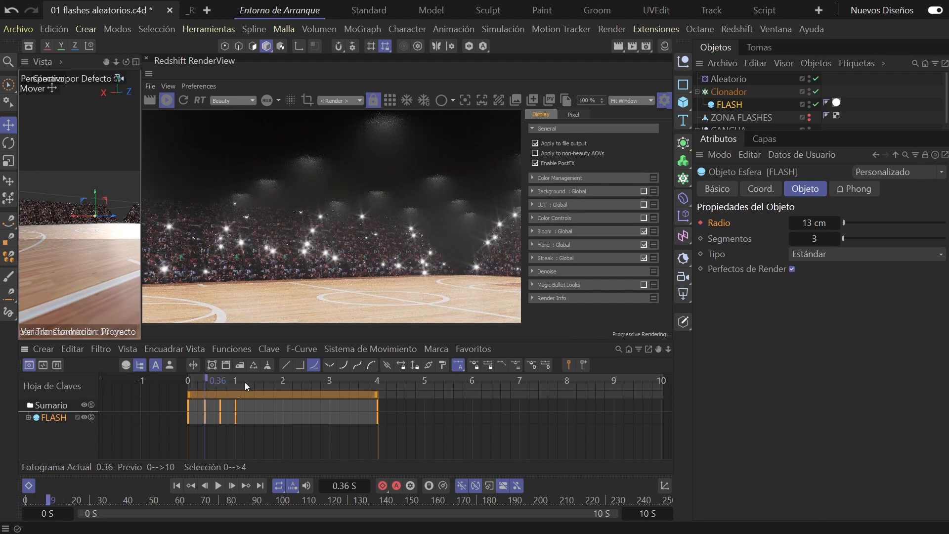
left_click(815, 225)
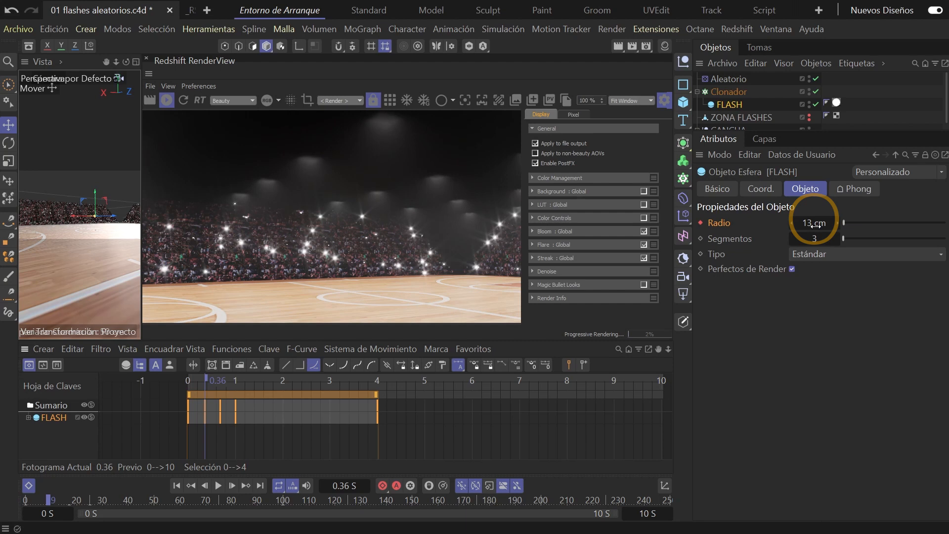
type("5")
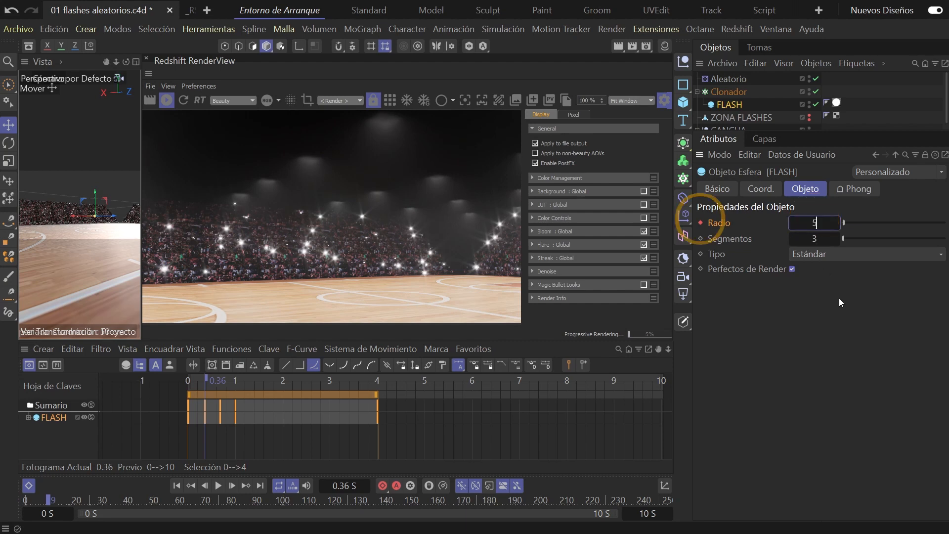
key("Return")
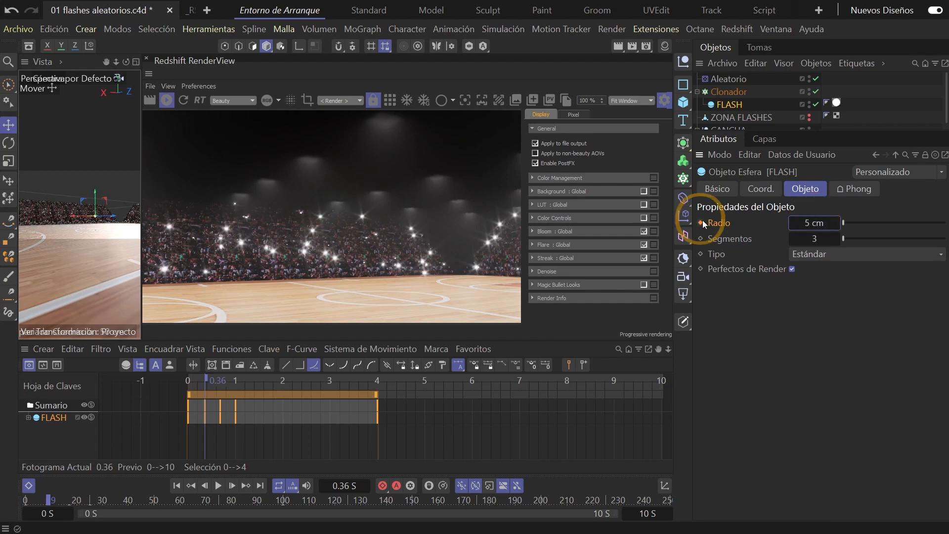
Set the FLASH sphere's radius key at 0.68 S to 5 cm
left_click(246, 485)
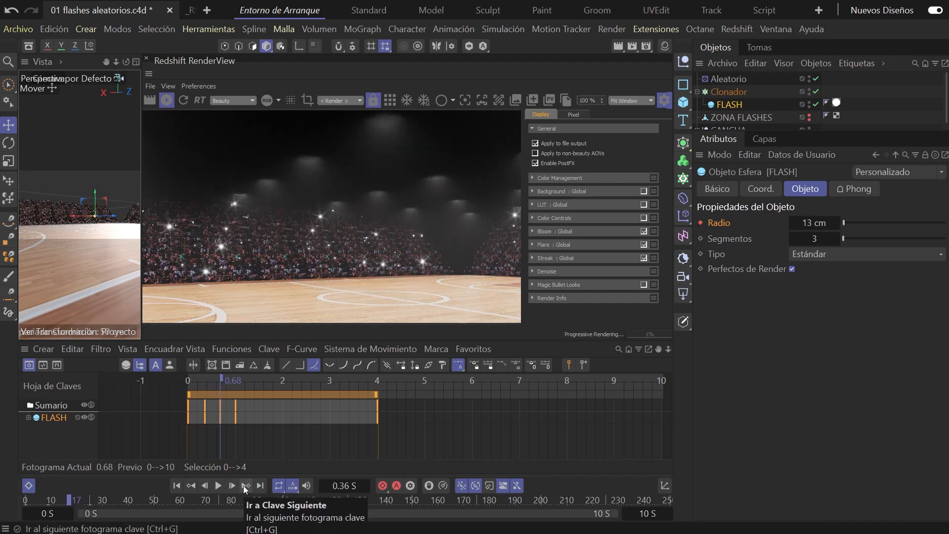
double_click(814, 222)
type("5")
key("Return")
left_click(700, 222)
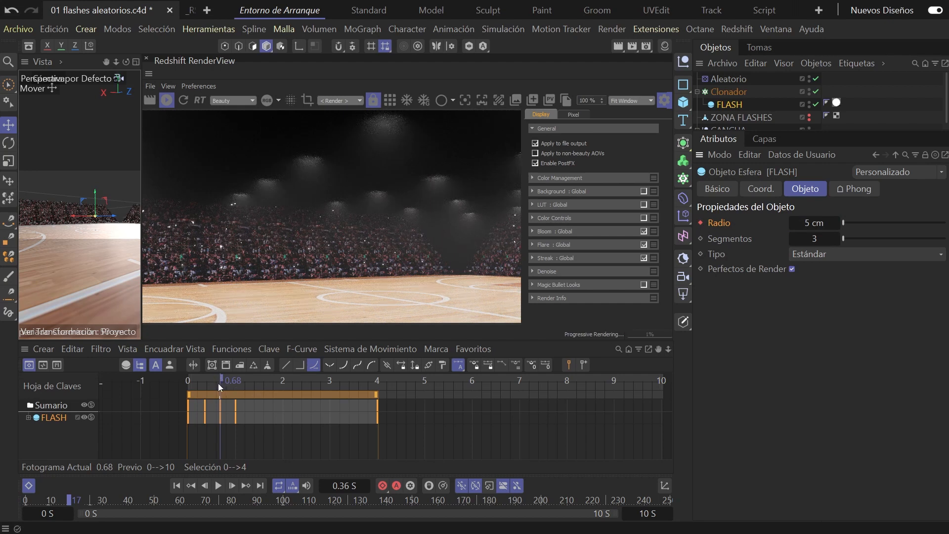
Move the animation to 1.08 S, and swap the RenderView's settings for the scene's material list
left_click_drag(224, 377, 238, 379)
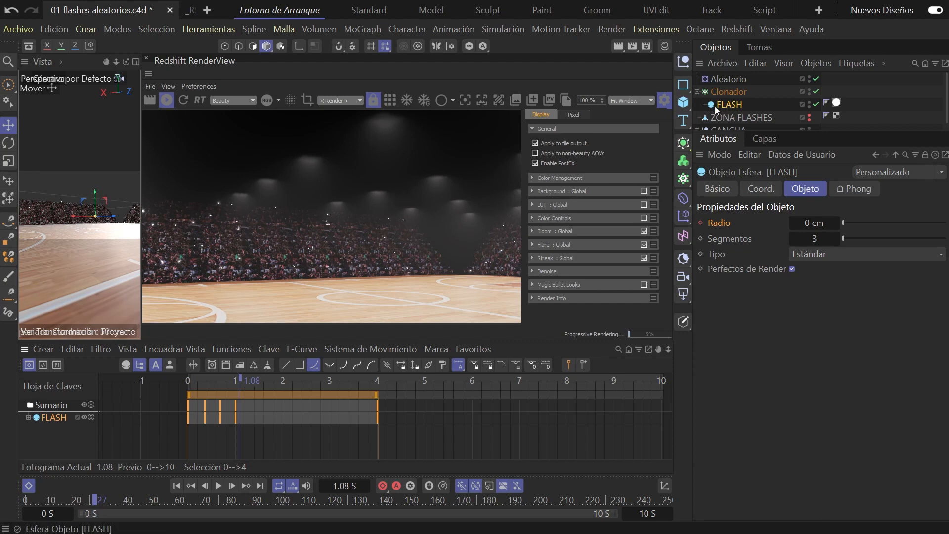
left_click(665, 45)
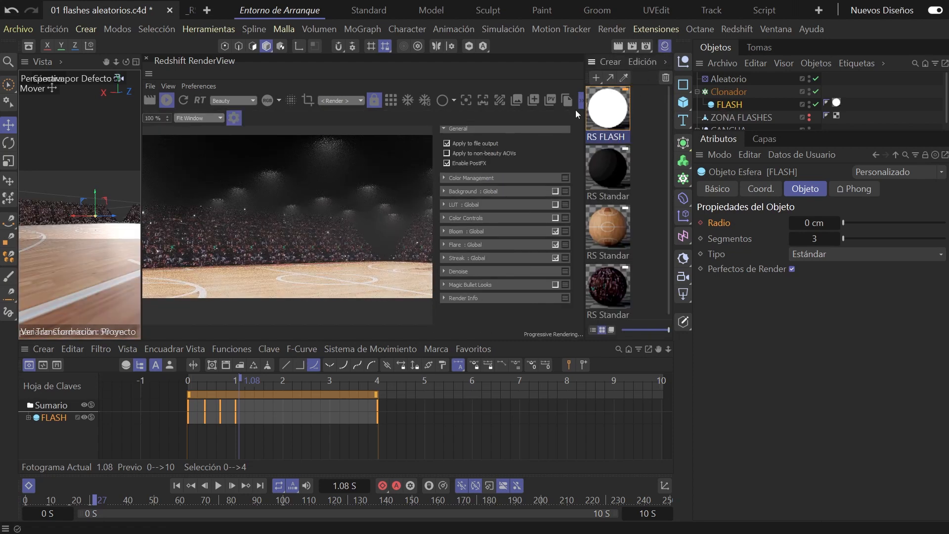
left_click(236, 119)
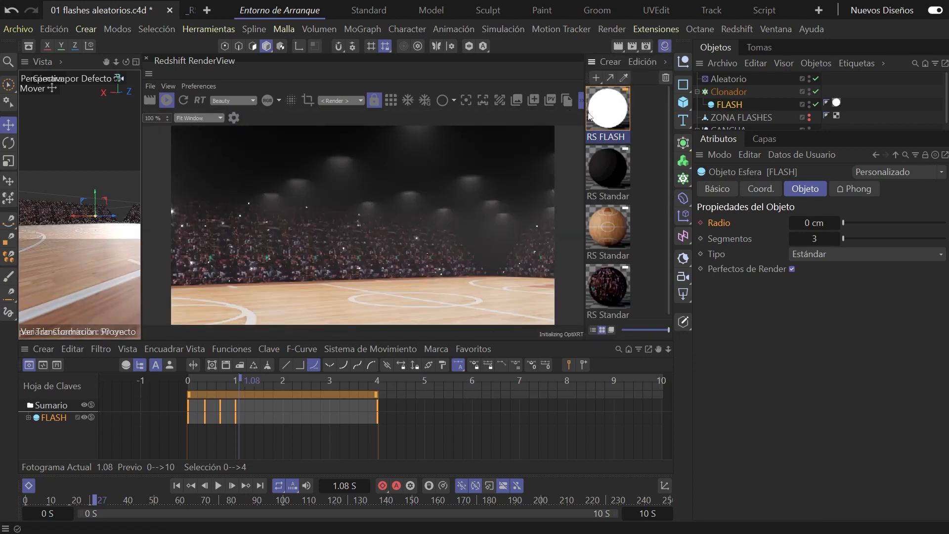
Try an emission weight of 100 on the RS FLASH material, and raise it to 200
left_click(620, 114)
double_click(783, 464)
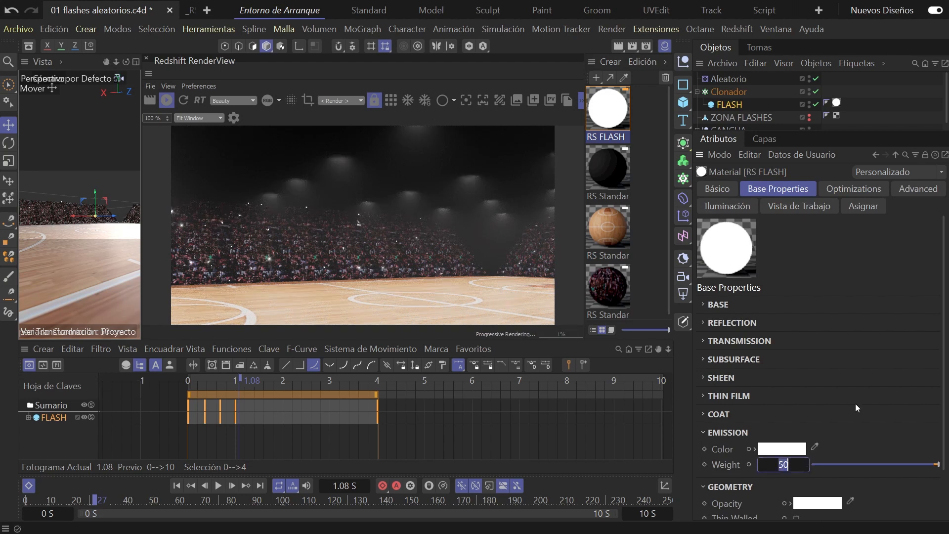
type("100")
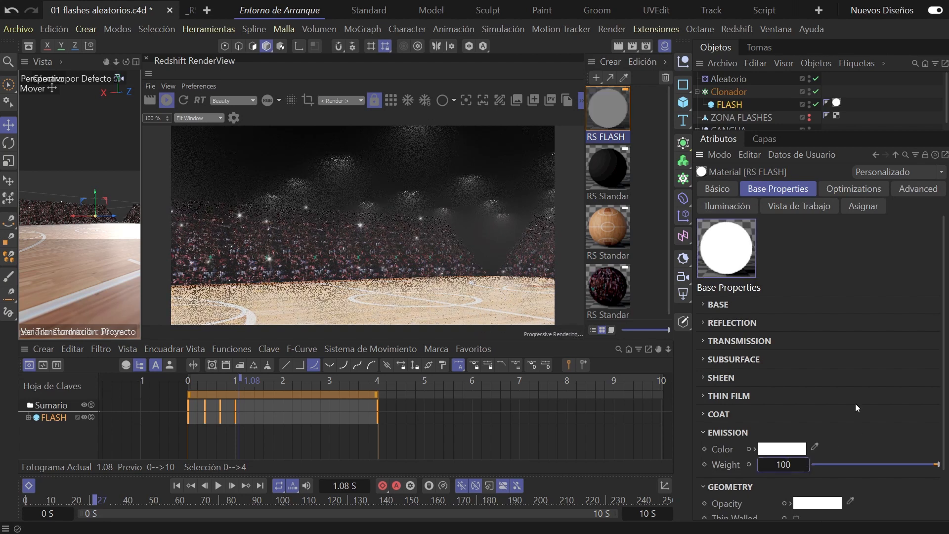
double_click(785, 465)
type("200")
key("Return")
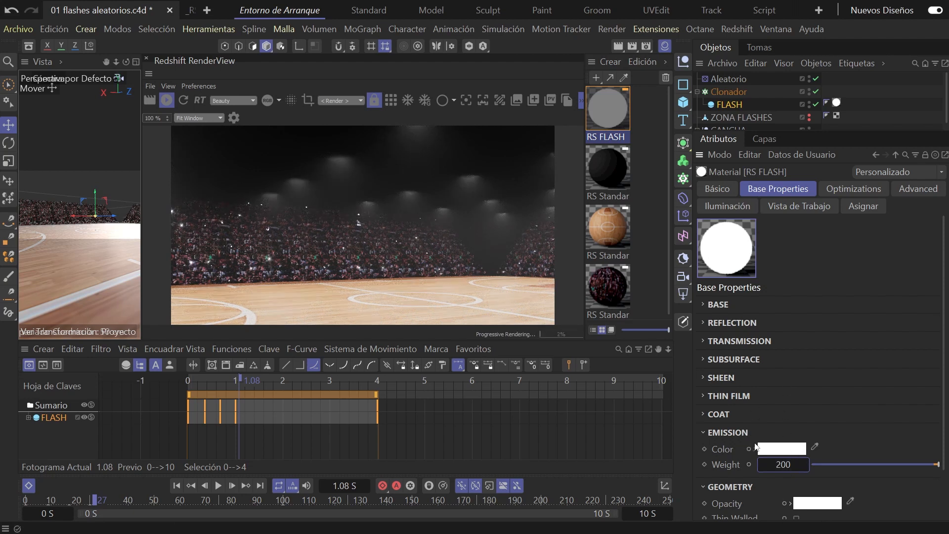
Inspect the rendered flashes at 2.76 S close up in the crowd
left_click(320, 390)
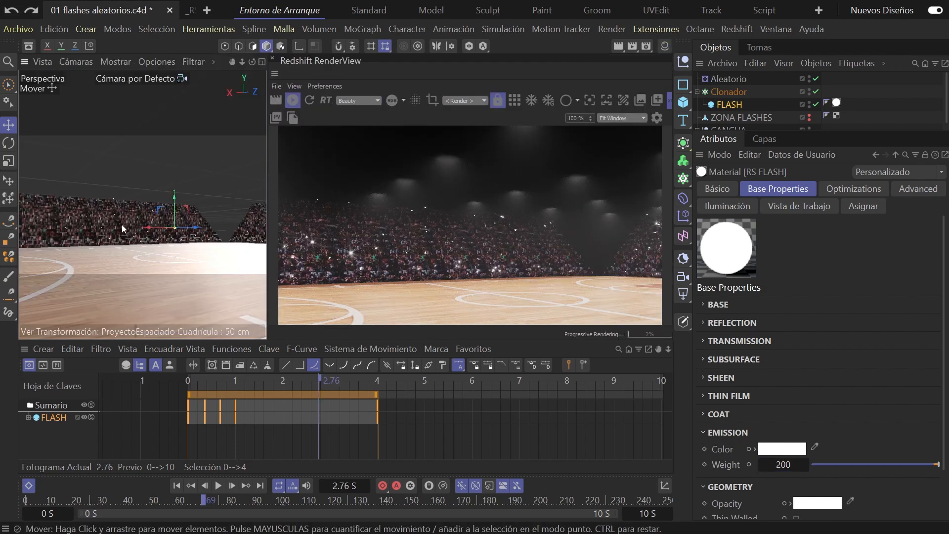
mouse_move(122, 226)
right_mouse_down("alt")
mouse_move(155, 224)
mouse_move(174, 203)
right_mouse_up("alt")
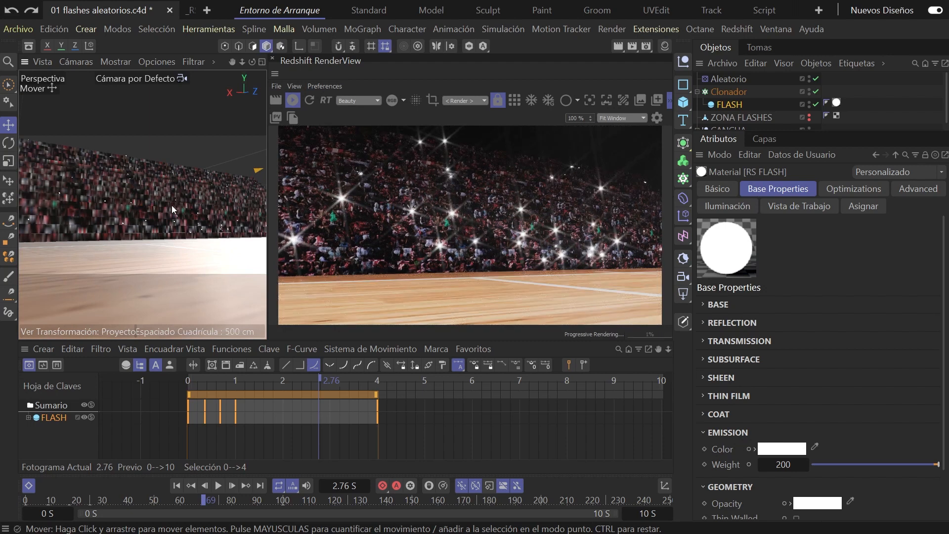
middle_click_drag(153, 191, 133, 212, "alt")
mouse_move(138, 215)
left_mouse_down("alt")
mouse_move(155, 213)
mouse_move(139, 216)
left_mouse_up("alt")
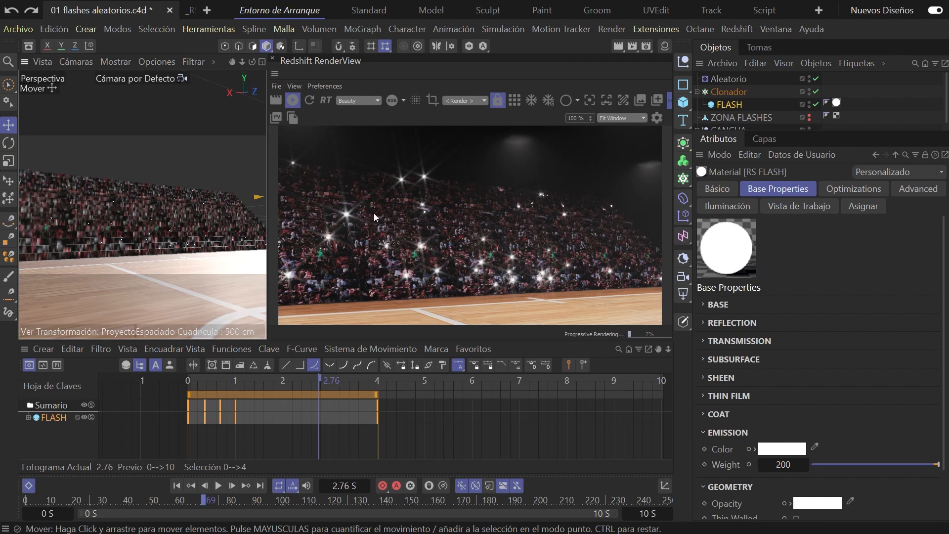
Enlarge the object list, add a Redshift camera from the current view and look through it
left_click_drag(741, 132, 749, 238)
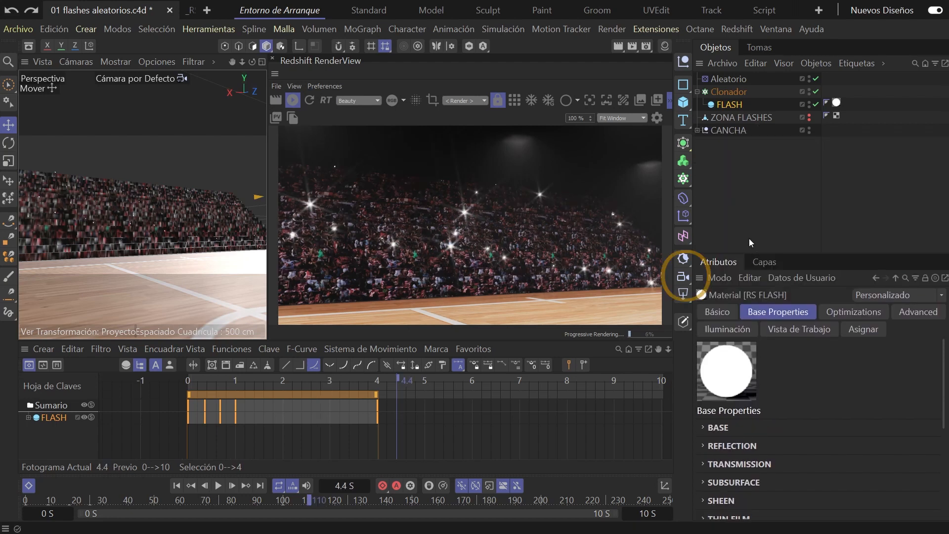
left_click(683, 276)
left_click(817, 79)
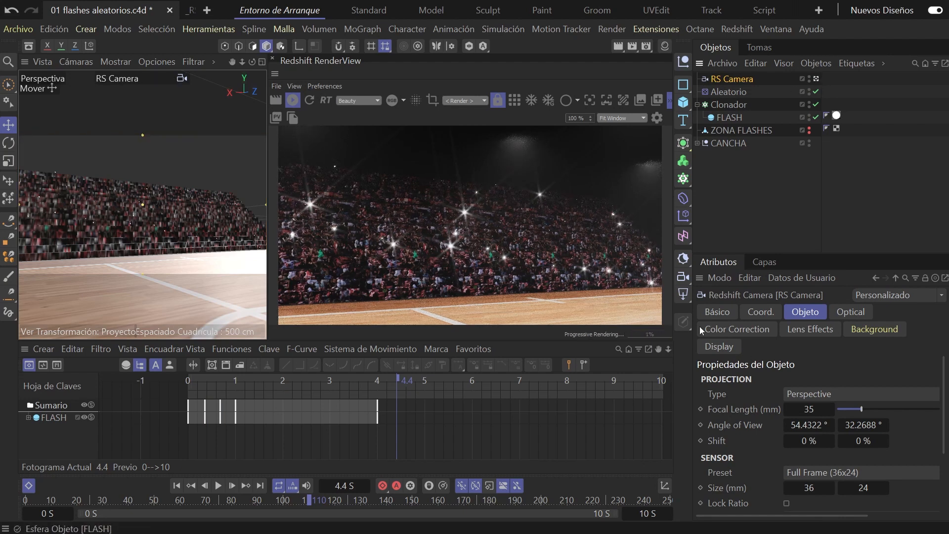
Set the RS Camera's focal length to 22 mm and reframe it on the court and both stands
double_click(809, 409)
type("50")
key("Return")
type("22")
key("Return")
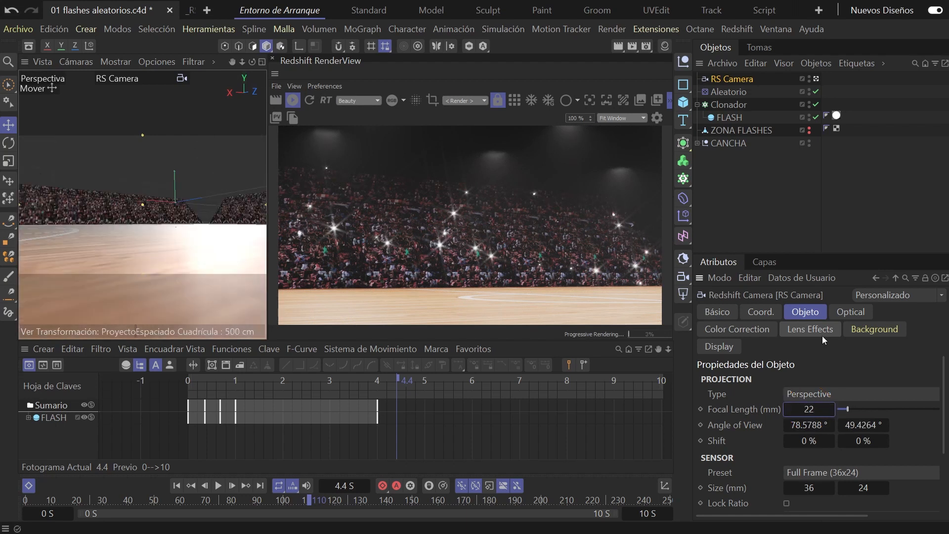
left_click_drag(156, 211, 181, 225, "alt")
Select all five FLASH radius keys and compress their timing so the last key falls at about 3 S
left_click_drag(175, 400, 386, 431)
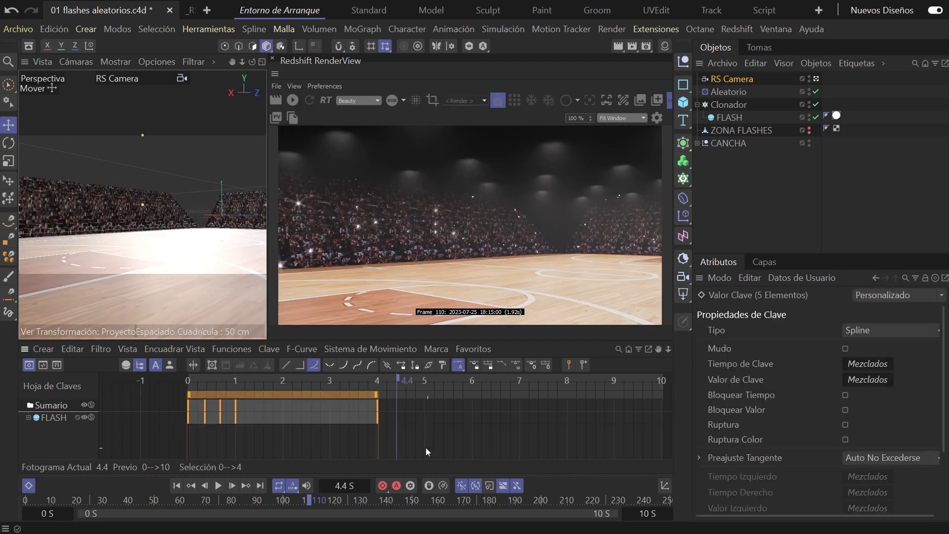
left_click_drag(376, 393, 330, 402)
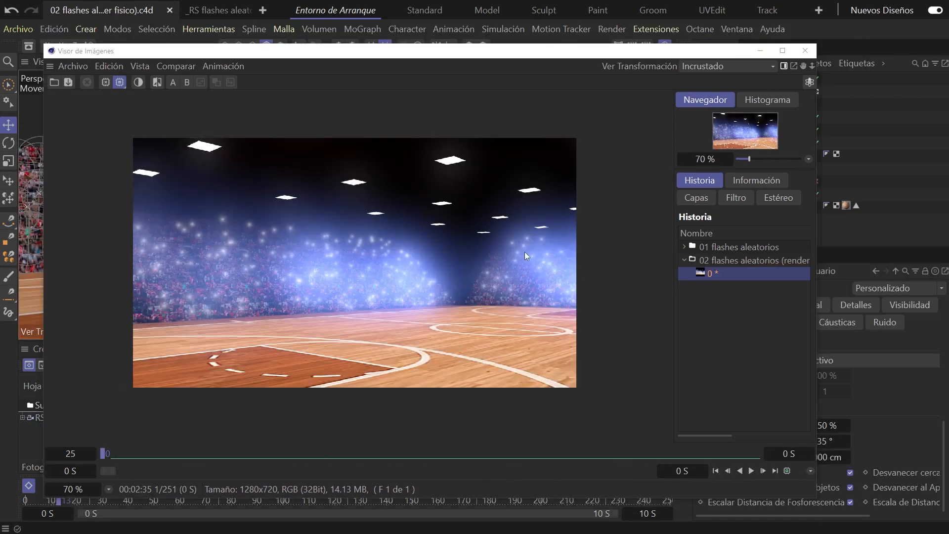
Review the general settings of the Luz inside the Clonador, along with the list of available light types
left_click_drag(622, 52, 618, 47)
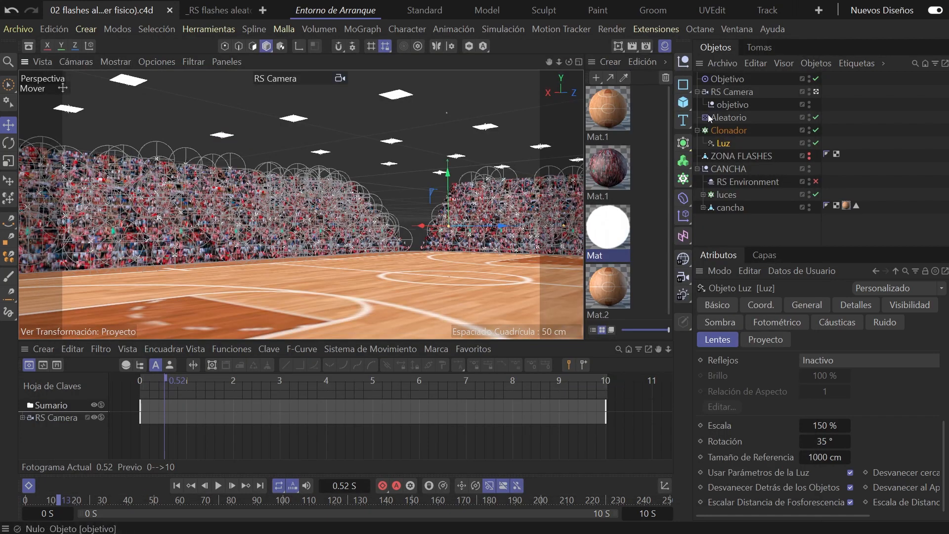
left_click(723, 132)
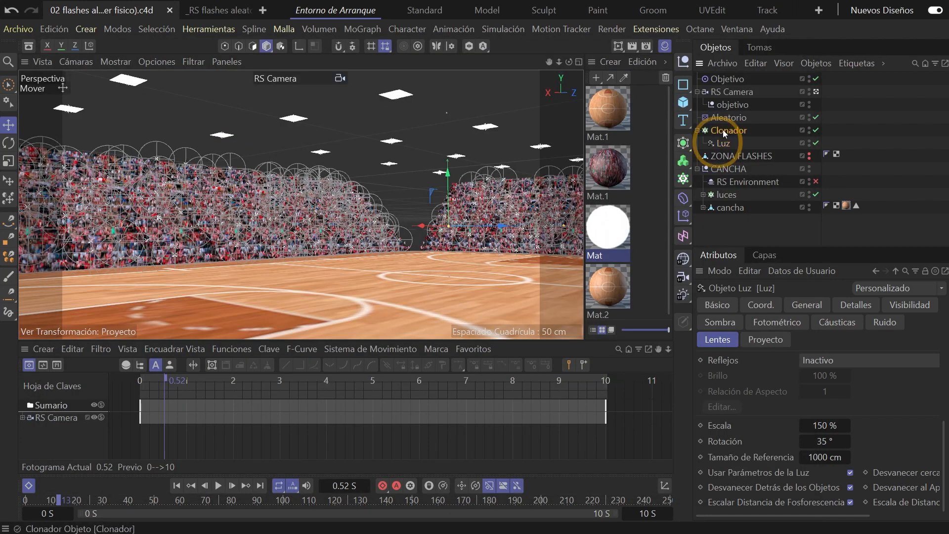
left_click(721, 146)
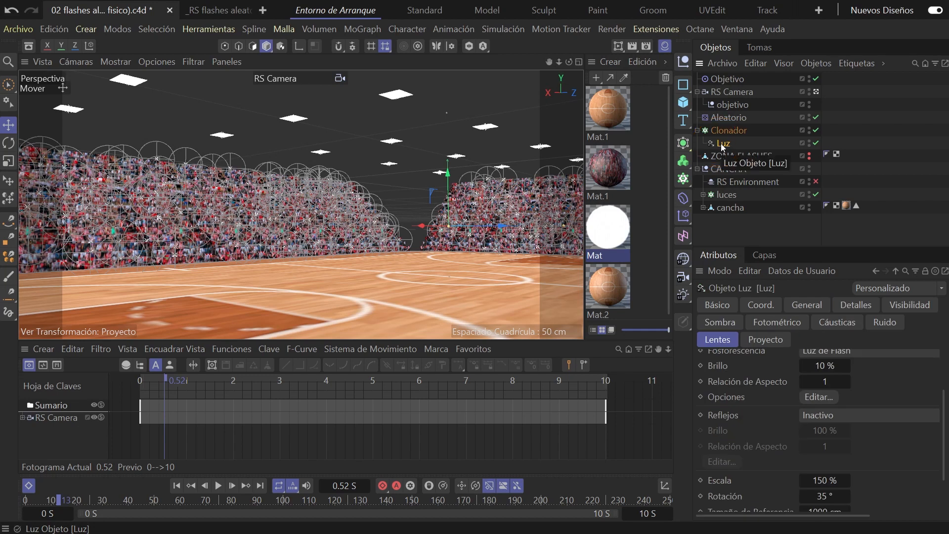
left_click(687, 296)
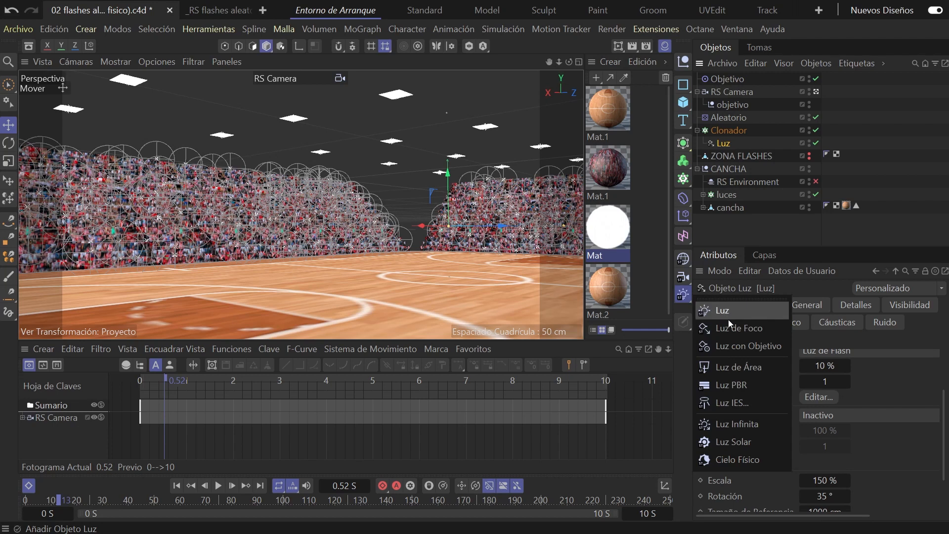
left_click(932, 103)
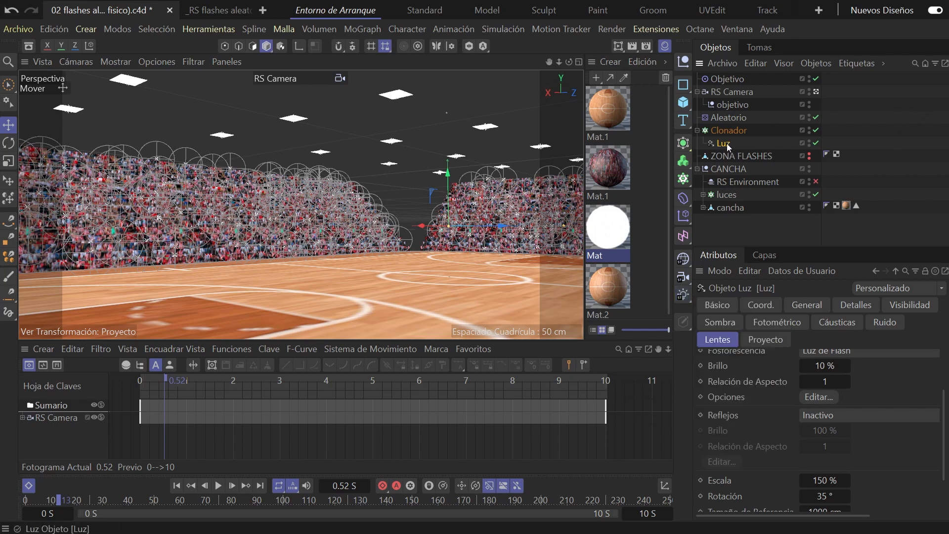
left_click_drag(793, 247, 791, 168)
left_click(807, 224)
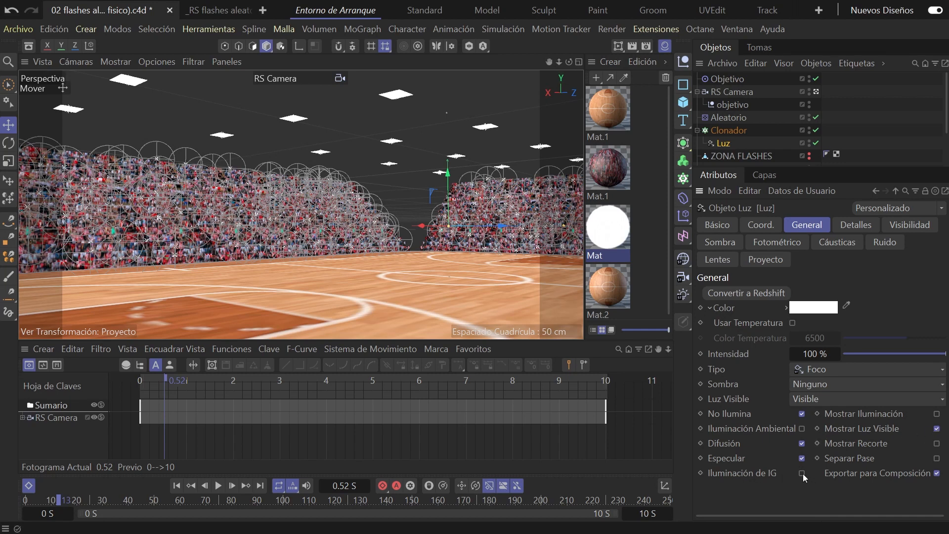
Review the Físico render engine's settings for Fosforescencia, Iluminación Global and Efectos de Lente
left_click(647, 46)
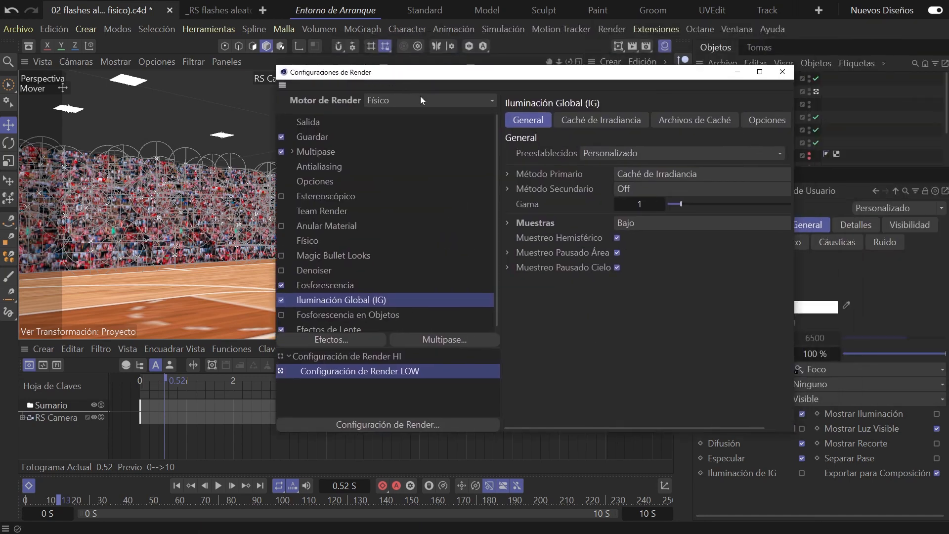
left_click(422, 99)
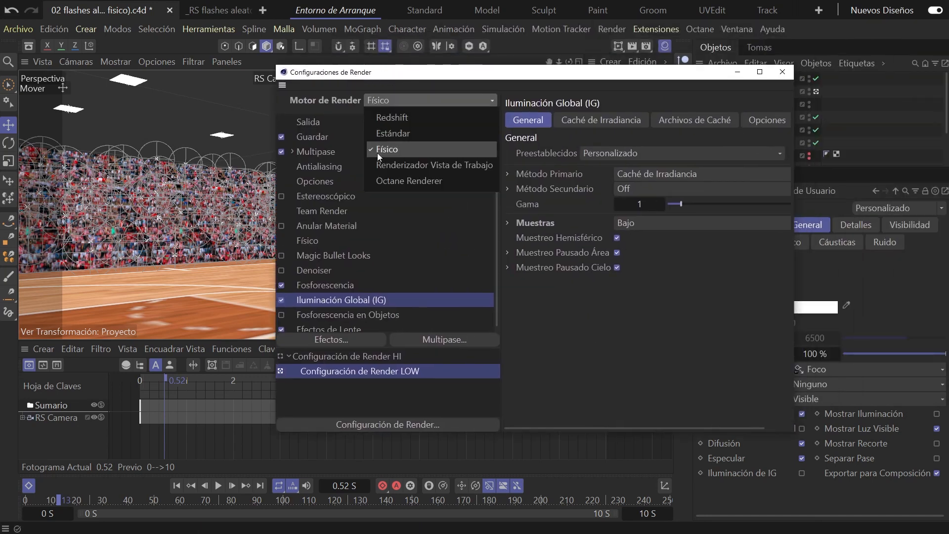
left_click(343, 286)
left_click(343, 285)
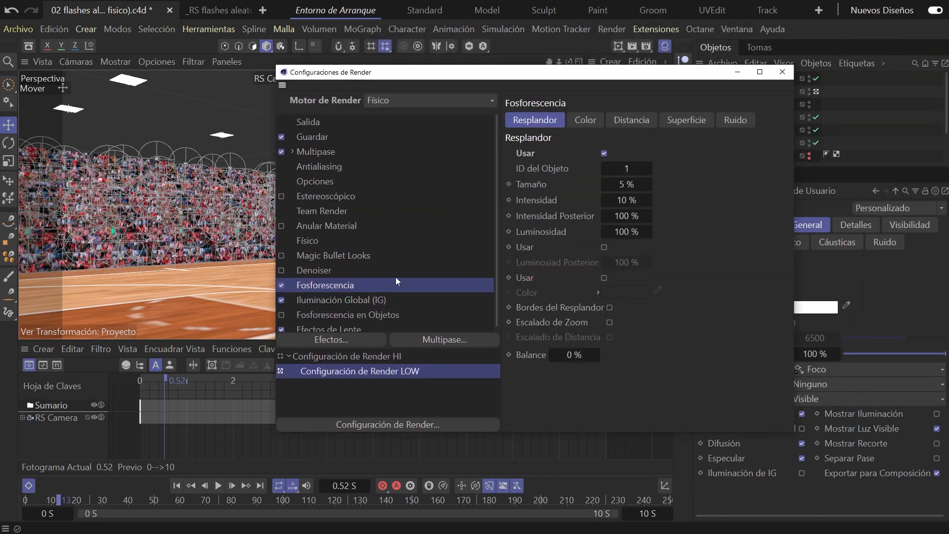
left_click(358, 295)
left_click(345, 326)
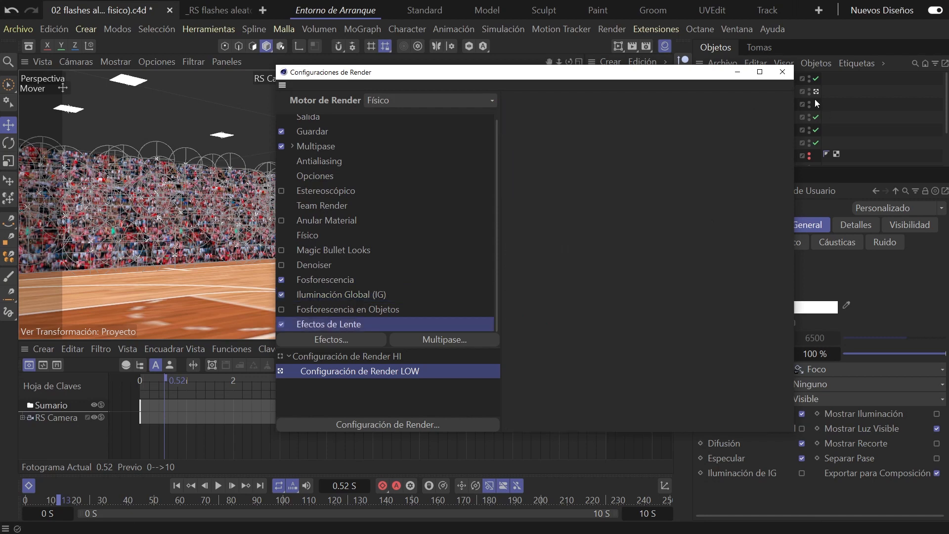
left_click(782, 72)
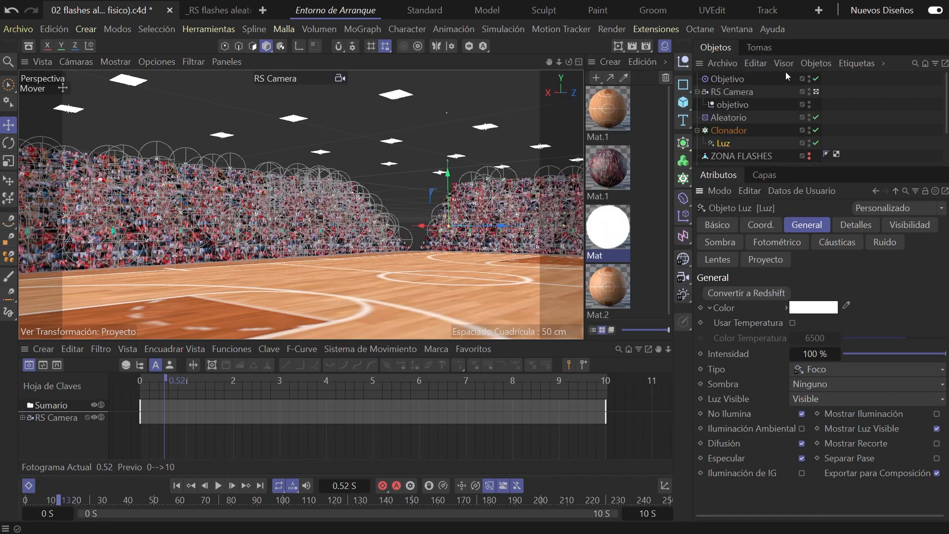
Check the Clonador's effectors, the Objetivo effector's target and the objetivo null under the RS Camera
left_click(728, 132)
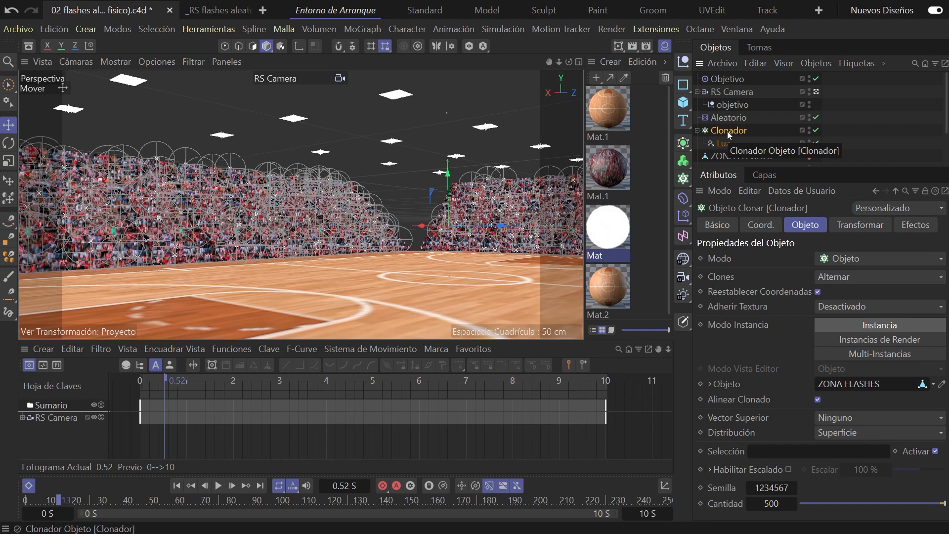
left_click(911, 227)
left_click(727, 80)
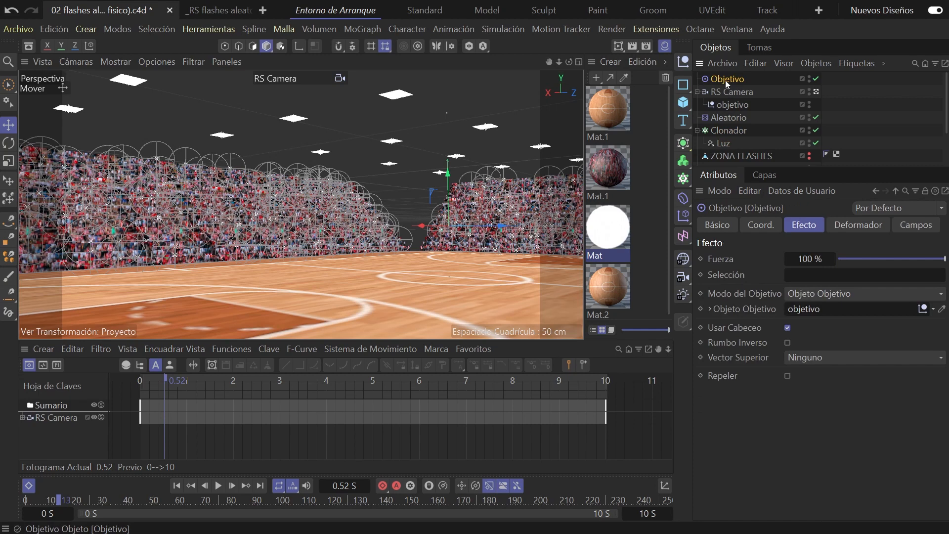
left_click(731, 106)
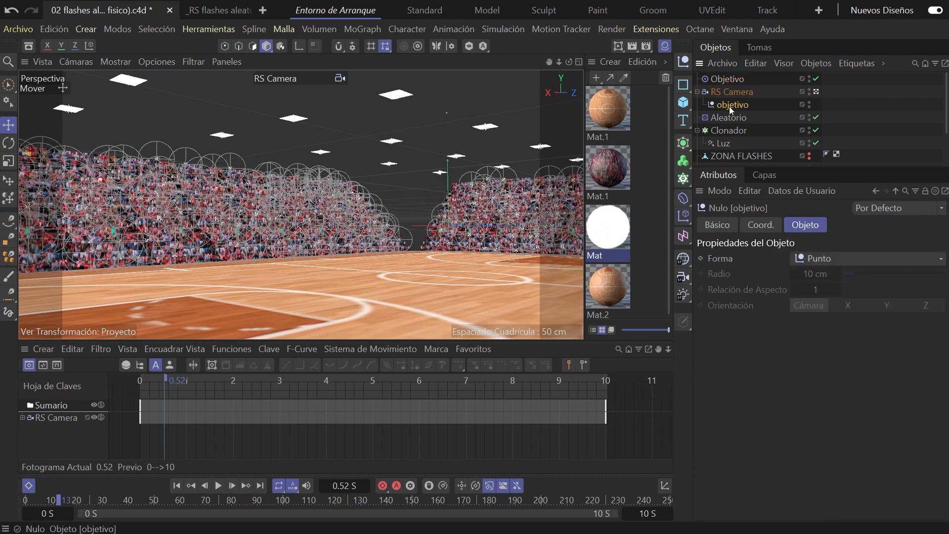
Examine from the top view how the cloned lights aim at the RS Camera and its null
key("F2")
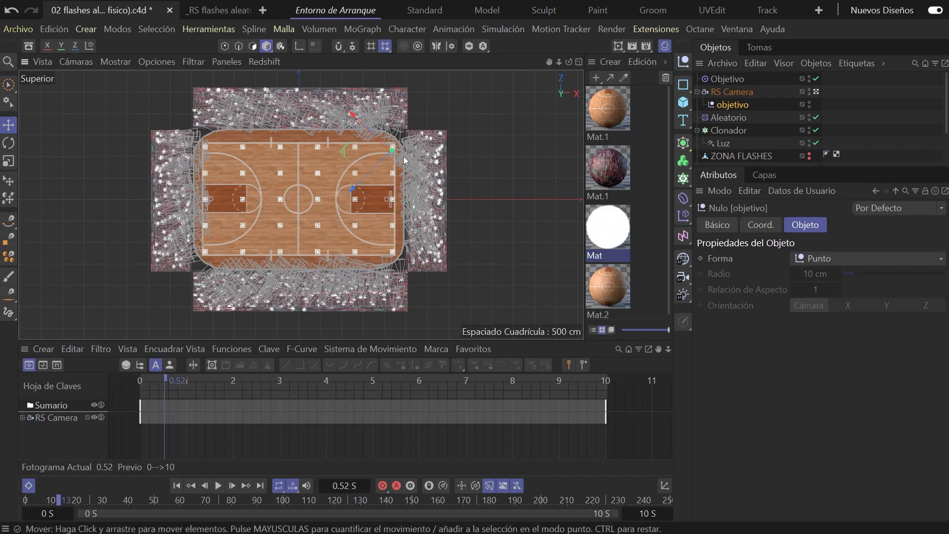
scroll(403, 156, "up", 4)
left_click(732, 92)
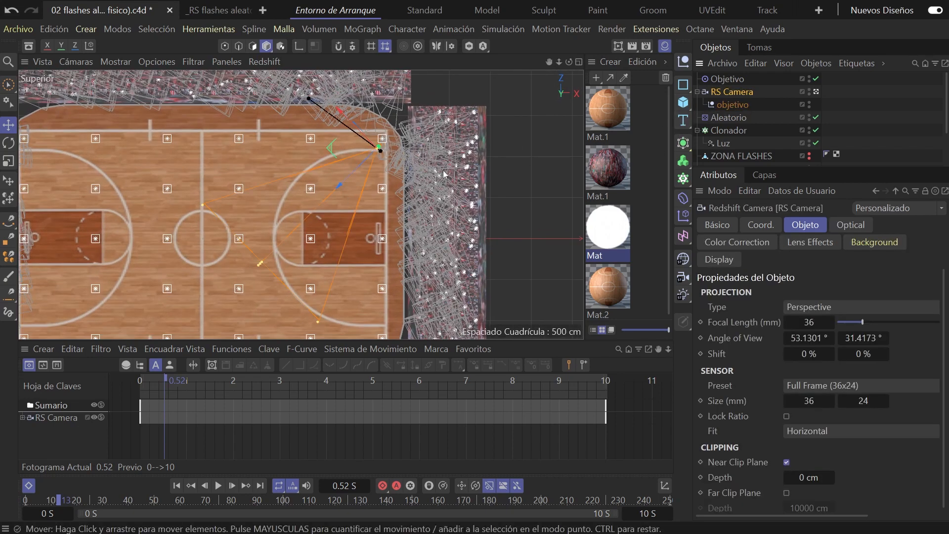
scroll(407, 221, "down", 4)
scroll(323, 188, "up", 4)
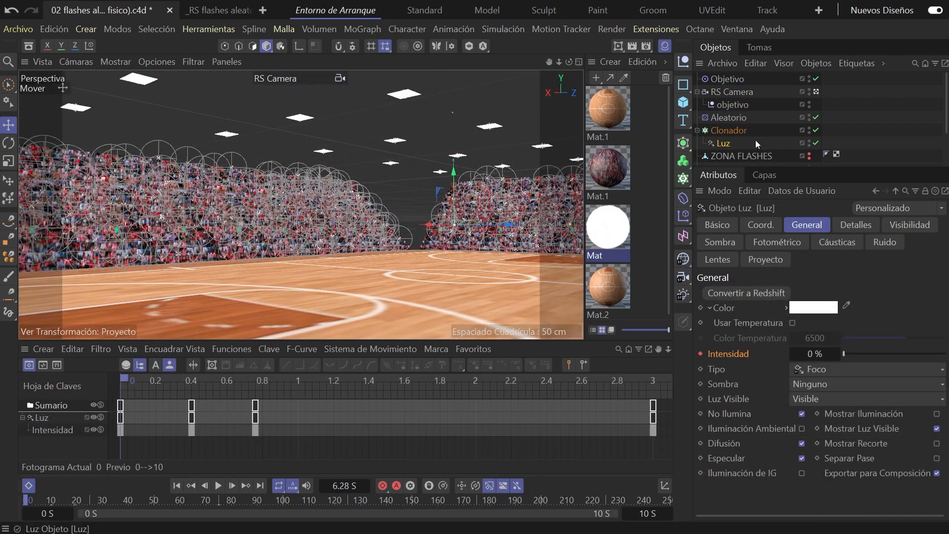
Copy the Luz's first intensity key to 1.08 S and play the animation from the start
left_click_drag(127, 378, 310, 384)
left_click(121, 409)
left_click_drag(120, 411, 312, 411, "ctrl")
mouse_move(131, 380)
left_mouse_down()
mouse_move(550, 393)
mouse_move(651, 384)
mouse_move(420, 401)
mouse_move(119, 388)
left_mouse_up()
key("F8")
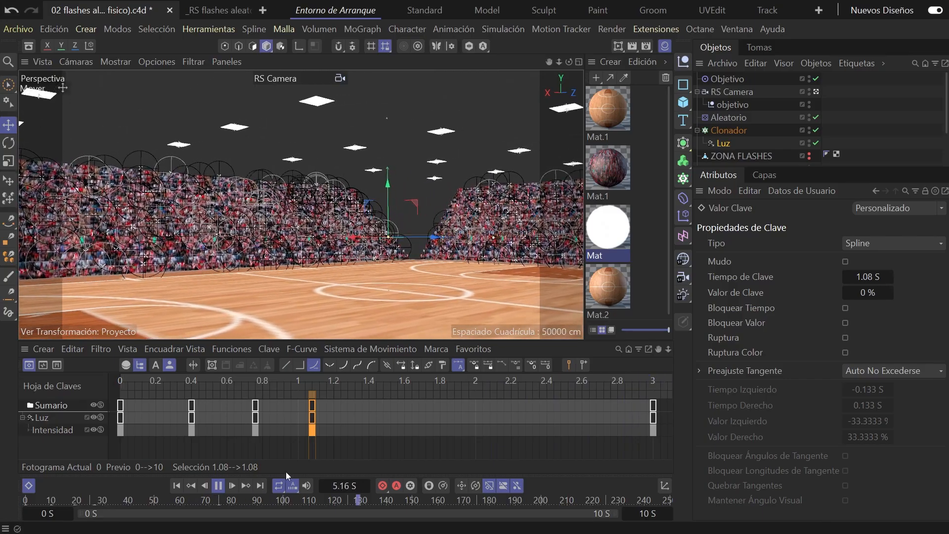
key("9")
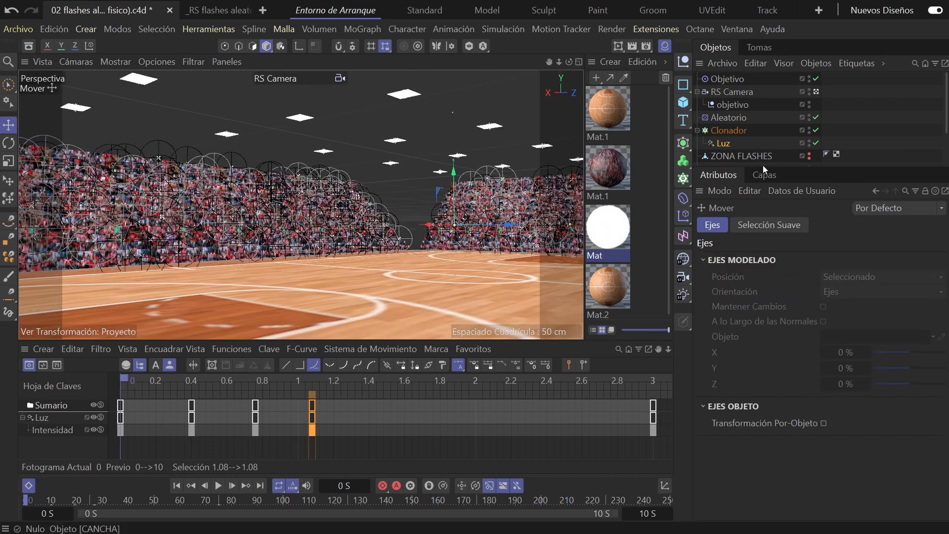
Enlarge the object list and review the Luz's lens effects, from the Luz de Flash glow preset to scale, rotation and reference size
left_click_drag(763, 168, 764, 254)
left_click(723, 143)
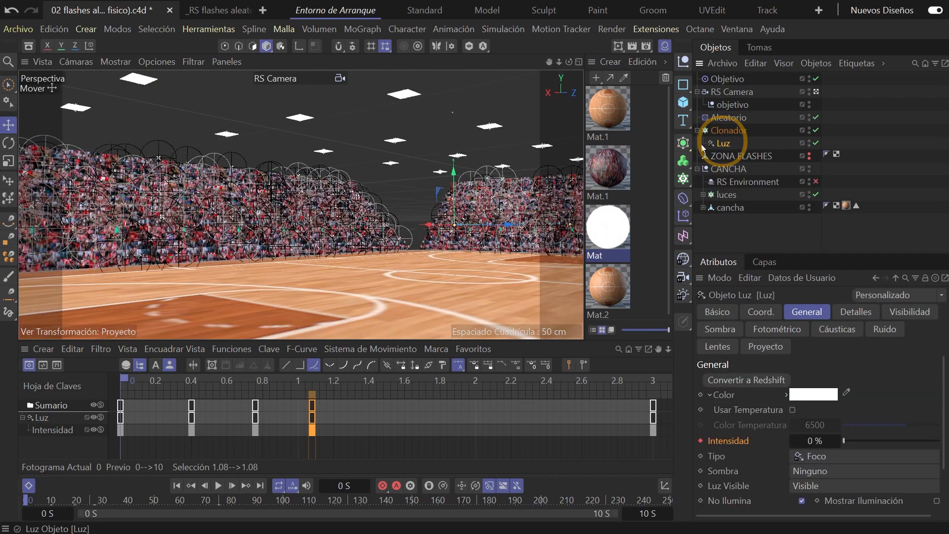
left_click(717, 346)
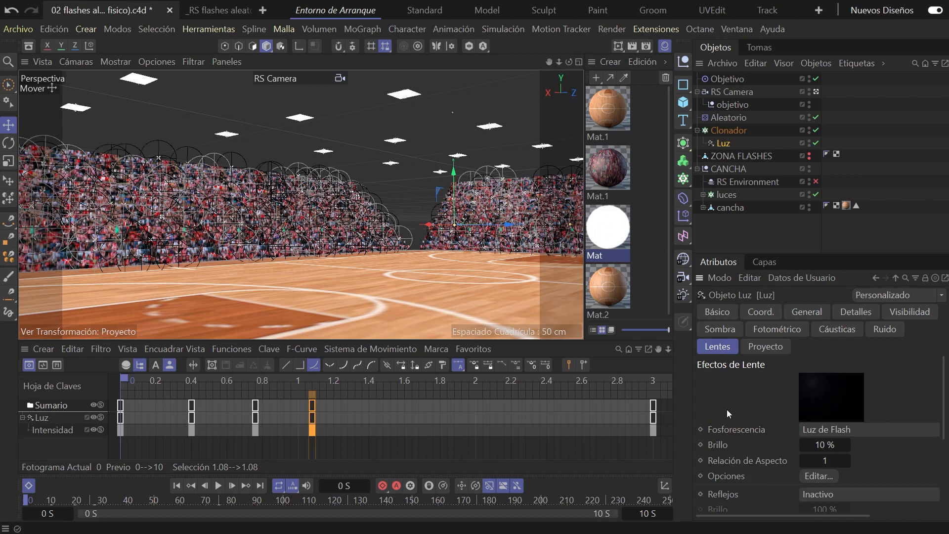
left_click(839, 429)
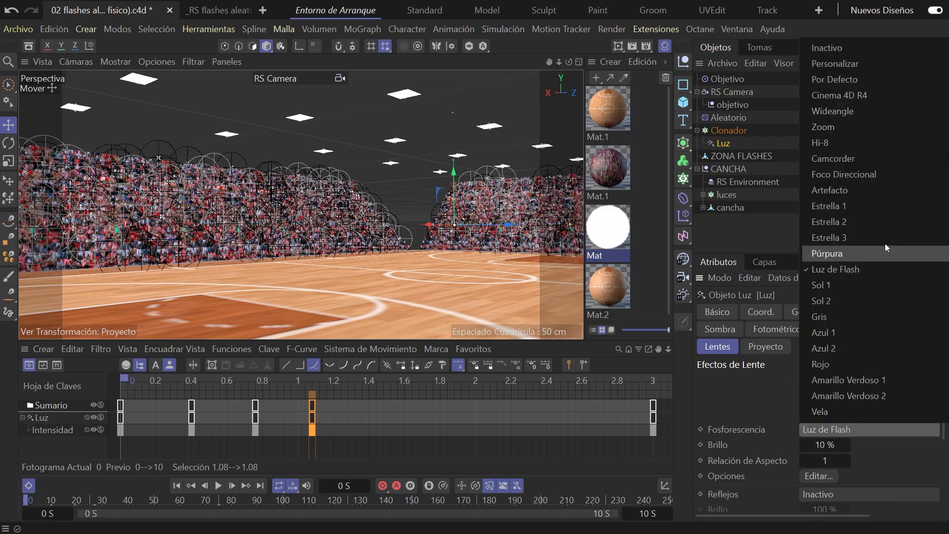
left_click(853, 267)
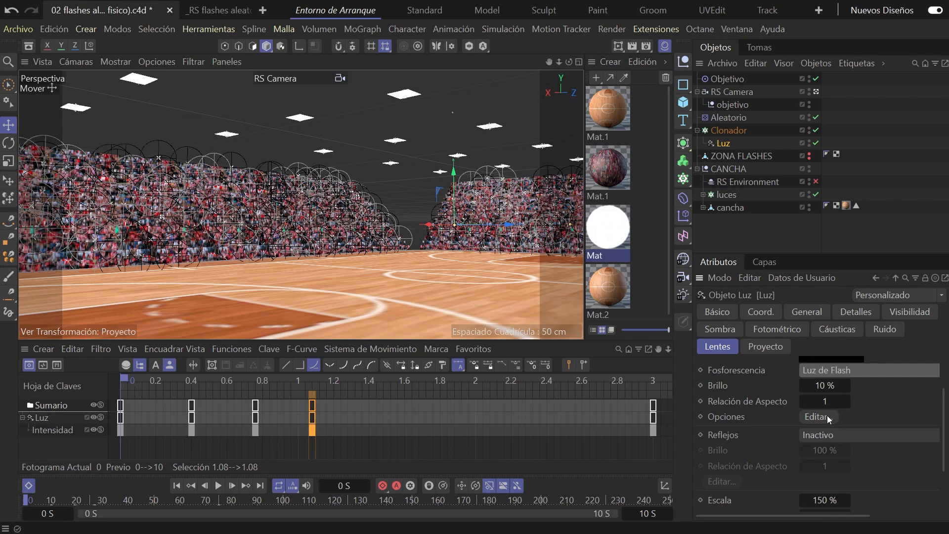
scroll(766, 457, "down", 3)
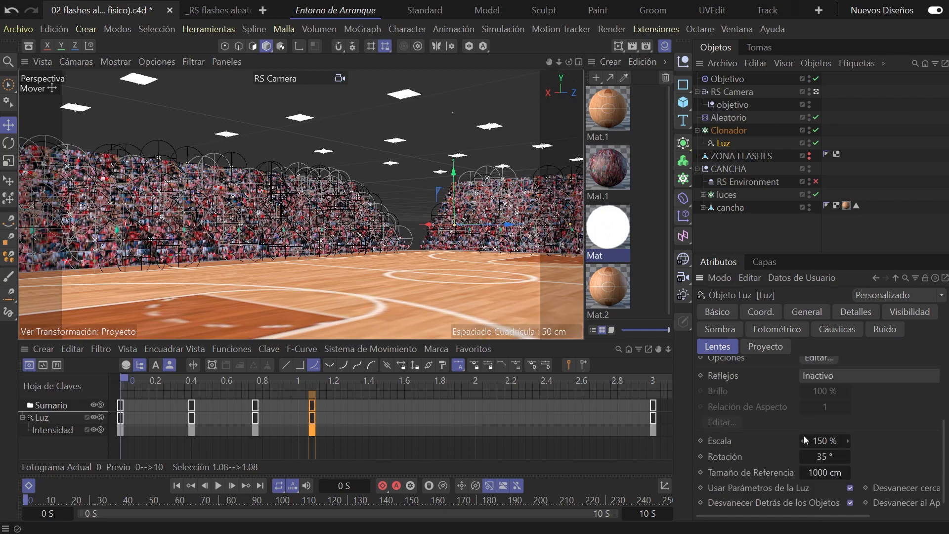
scroll(728, 435, "down", 1)
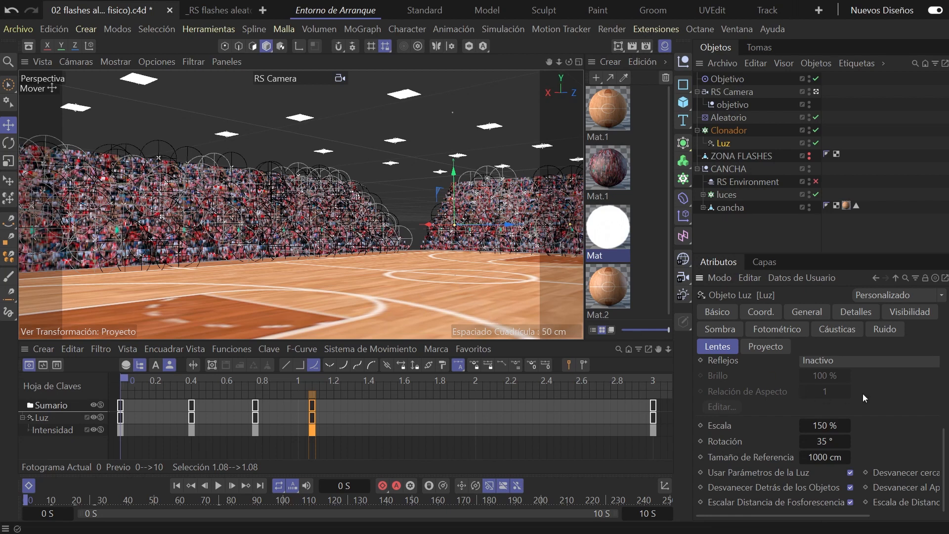
Open the glow's editing options and inspect the rendered frame of the flashes in the picture viewer
scroll(894, 390, "up", 3)
left_click(814, 461)
left_click_drag(809, 273, 569, 108)
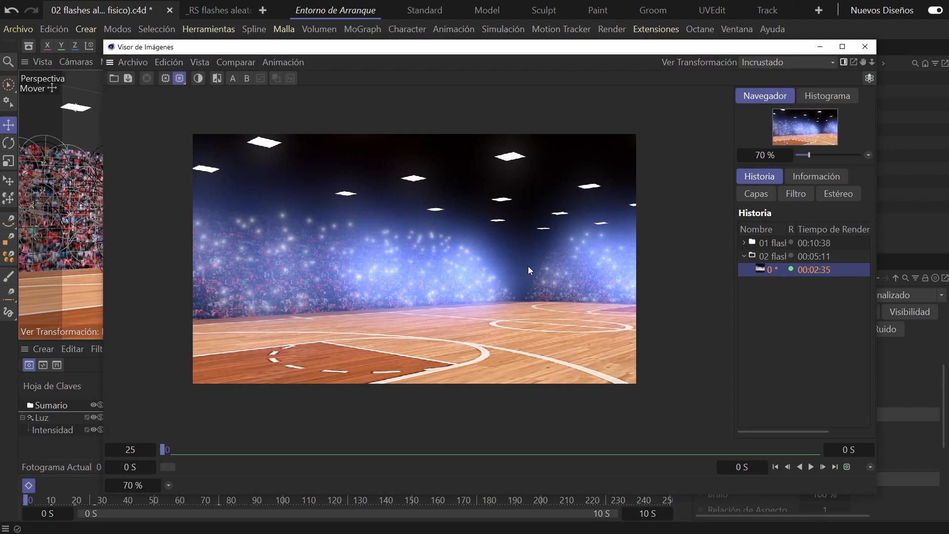
left_click_drag(599, 45, 553, 49)
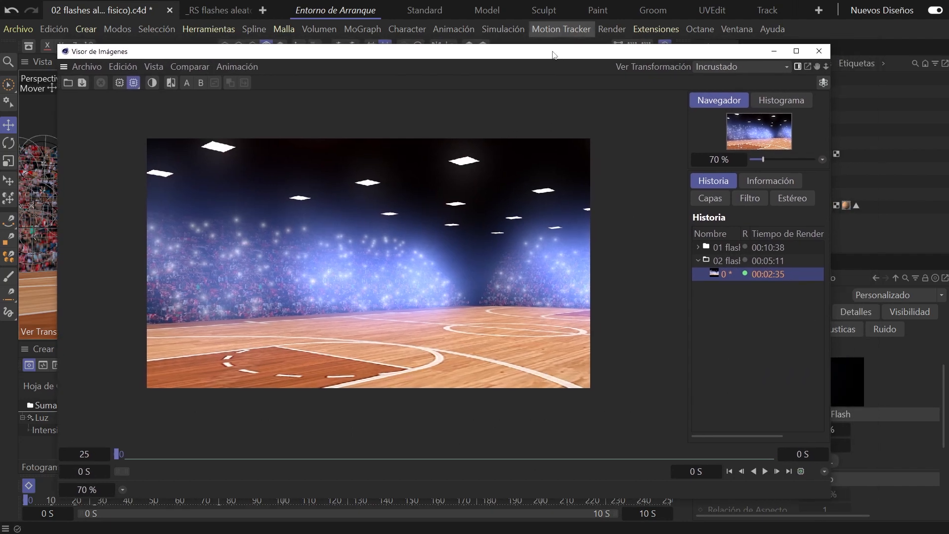